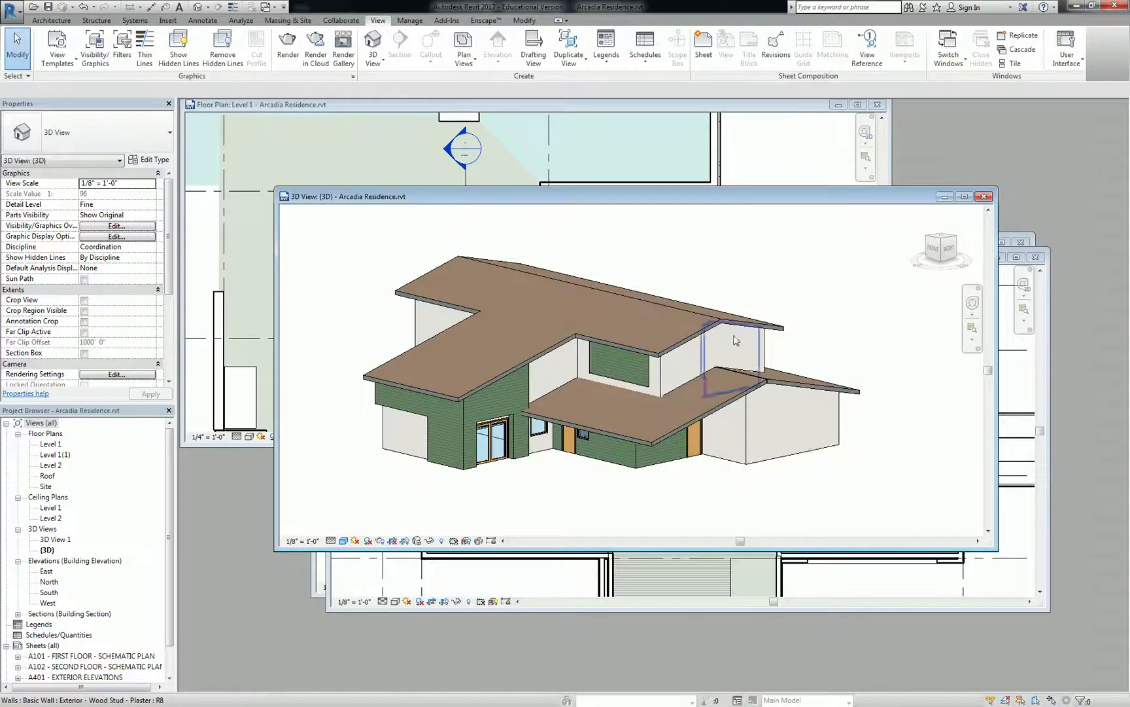
Step: Show page 17 of the submittal set and pan its roof elevation into view
scroll(803, 338, "up", 4)
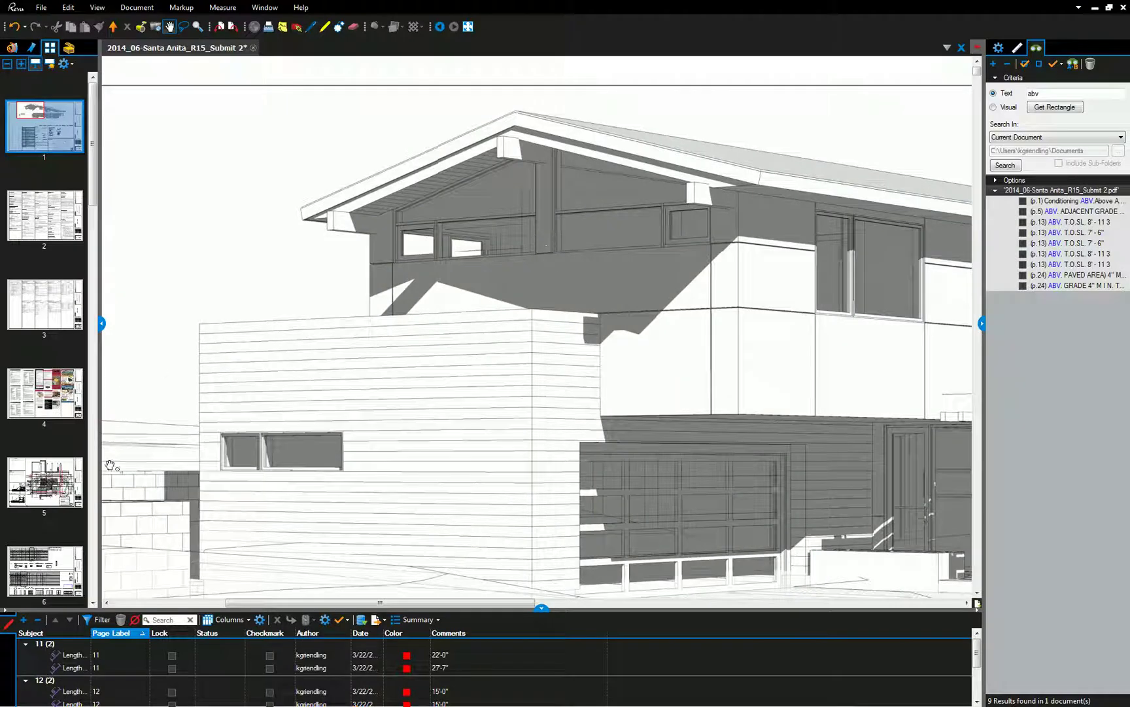
scroll(58, 481, "down", 3)
scroll(59, 481, "down", 5)
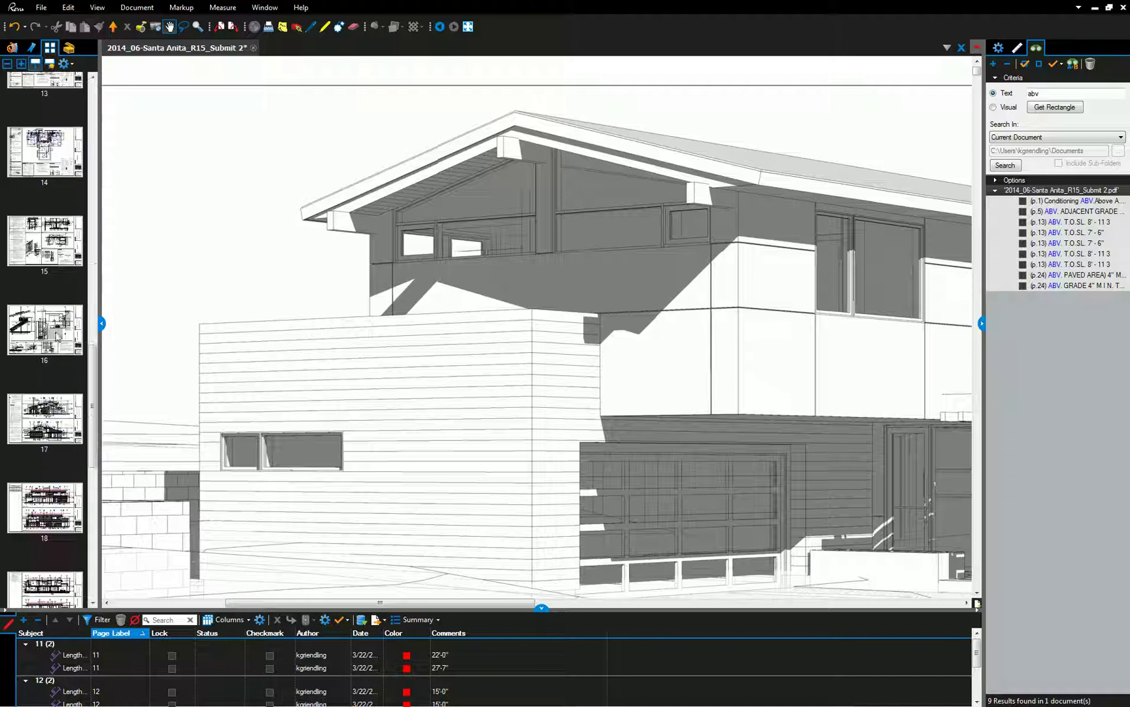
scroll(45, 392, "down", 4)
left_click(44, 419)
left_click_drag(916, 340, 379, 300)
scroll(776, 318, "up", 1)
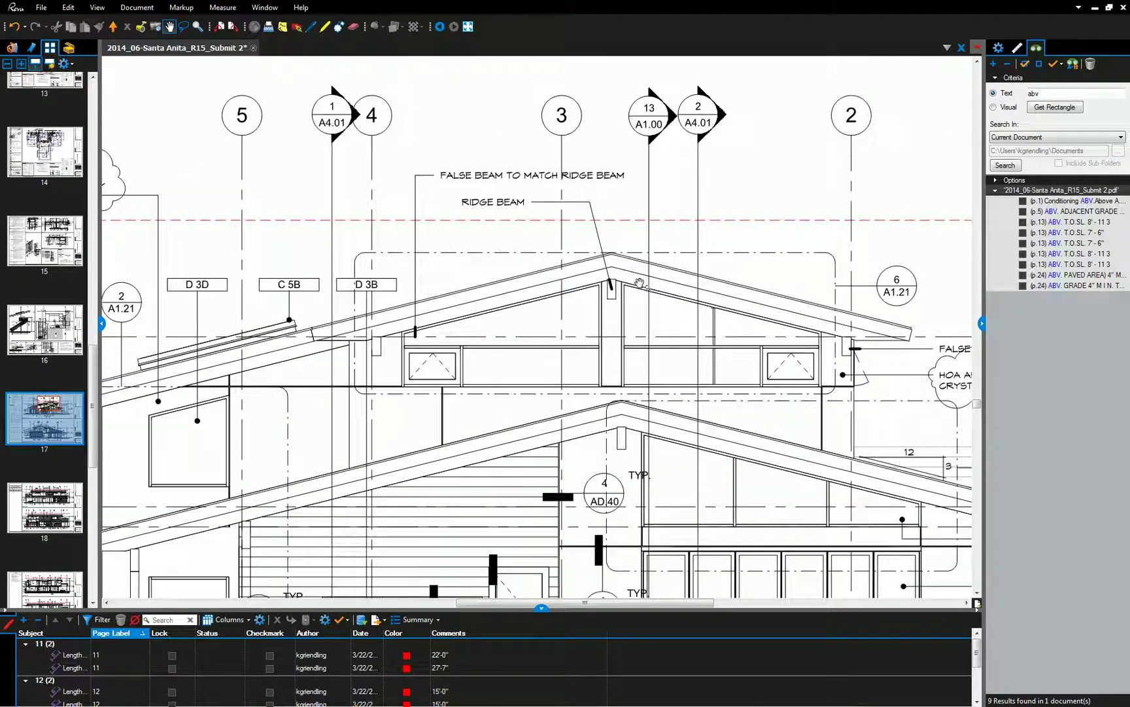
Step: Review the page 18 elevations and page 19 section, ending on the page 21 section sheet
left_click(31, 503)
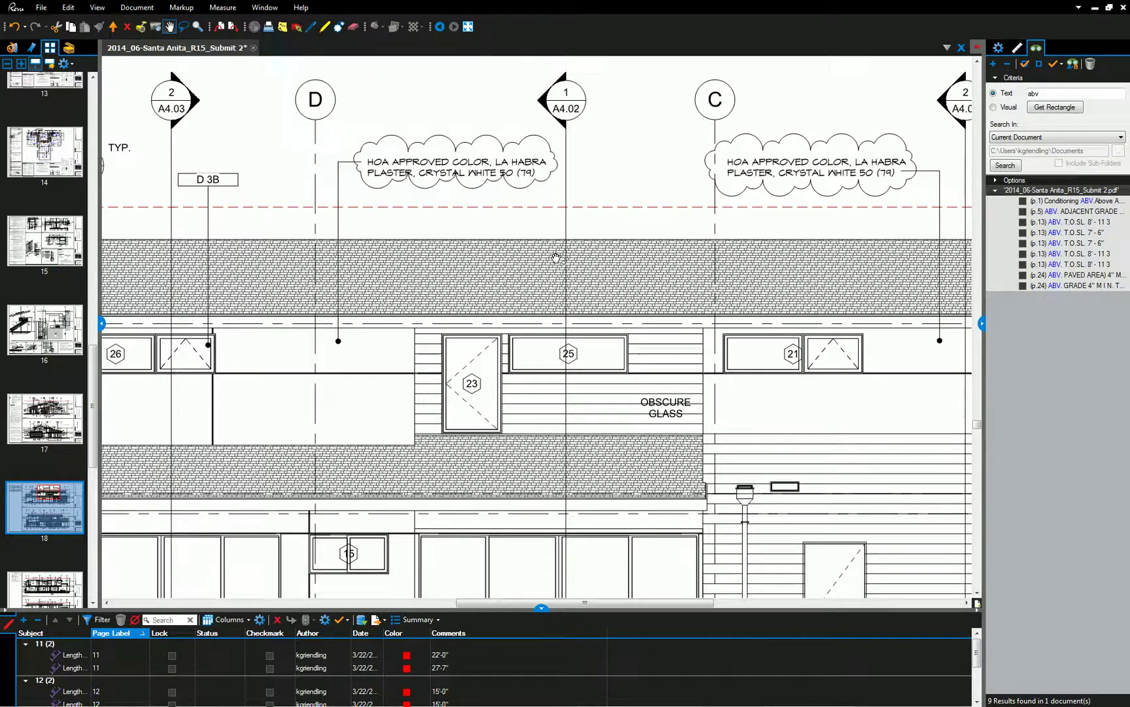
scroll(560, 328, "down", 3)
left_click(58, 577)
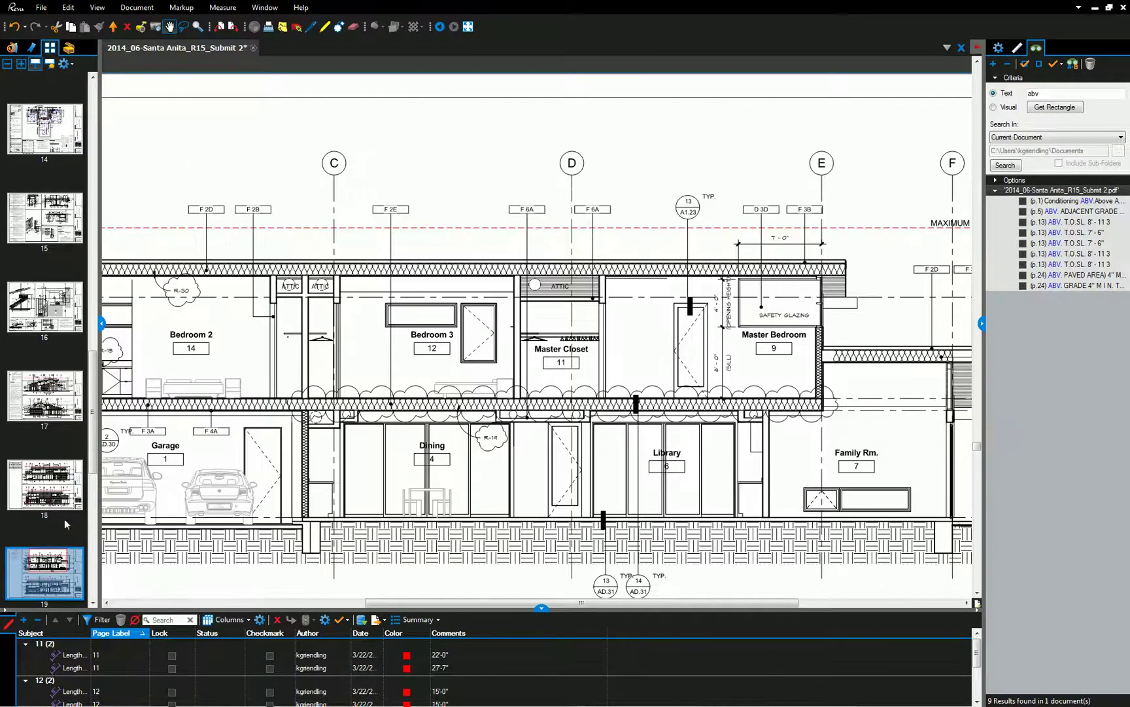
left_click(50, 530)
scroll(477, 308, "up", 5)
scroll(477, 307, "down", 2)
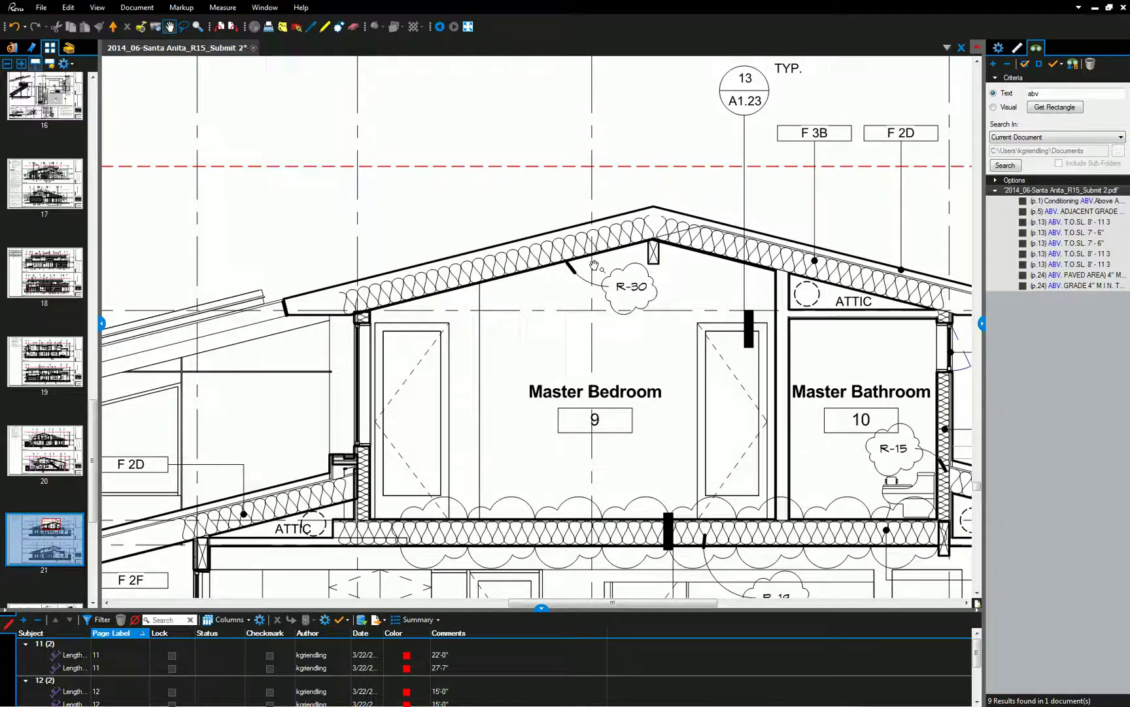
scroll(651, 279, "down", 3)
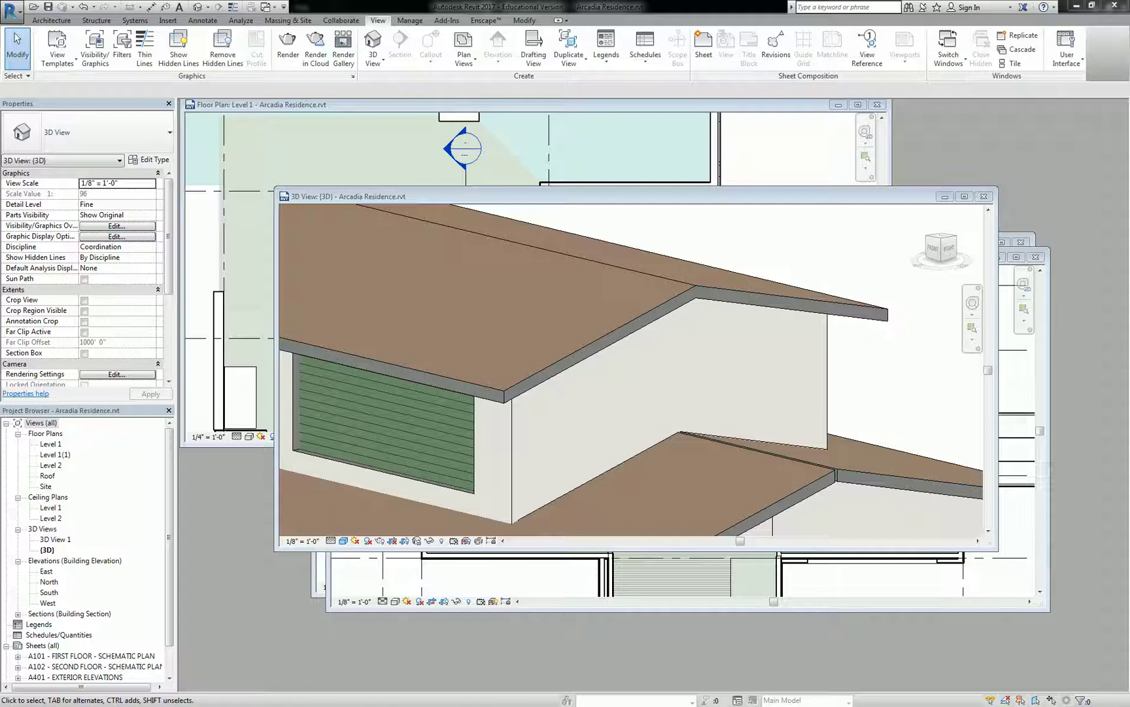
Step: Select the lower roof and edit its footprint, orbiting to an isometric corner view
scroll(818, 472, "up", 5)
left_click(833, 479)
middle_click_drag(833, 480, 807, 428, "shift")
double_click(460, 450)
scroll(535, 499, "down", 8)
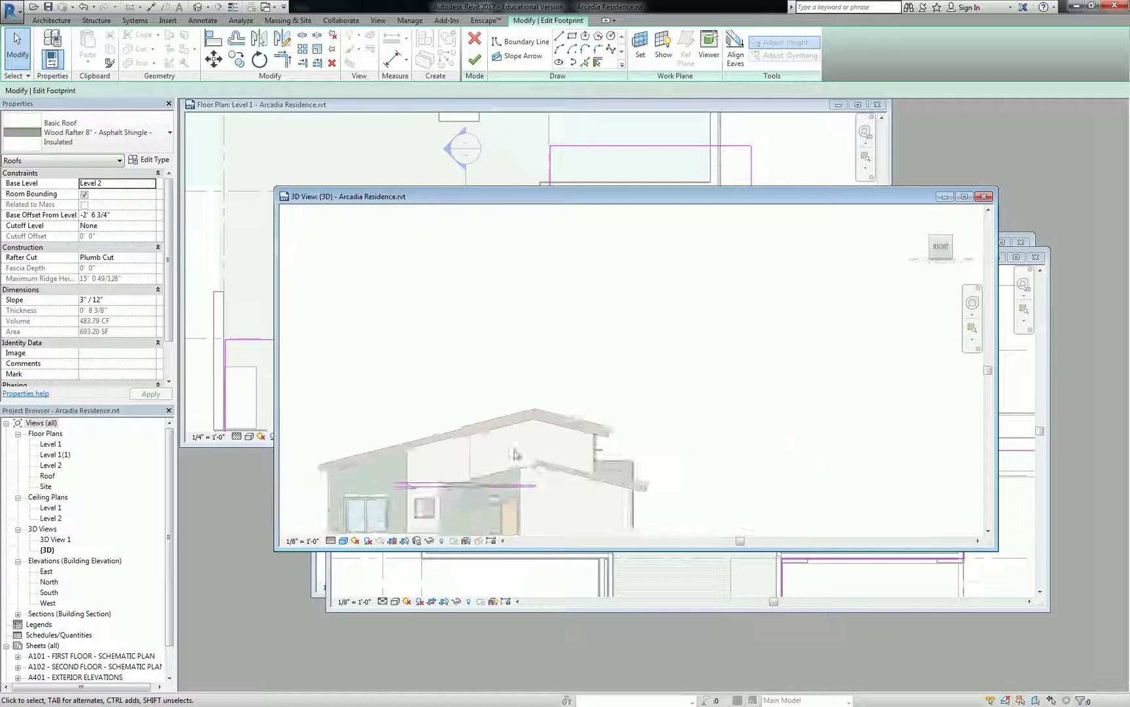
middle_click_drag(542, 497, 590, 513, "shift")
scroll(566, 485, "up", 3)
scroll(566, 486, "up", 2)
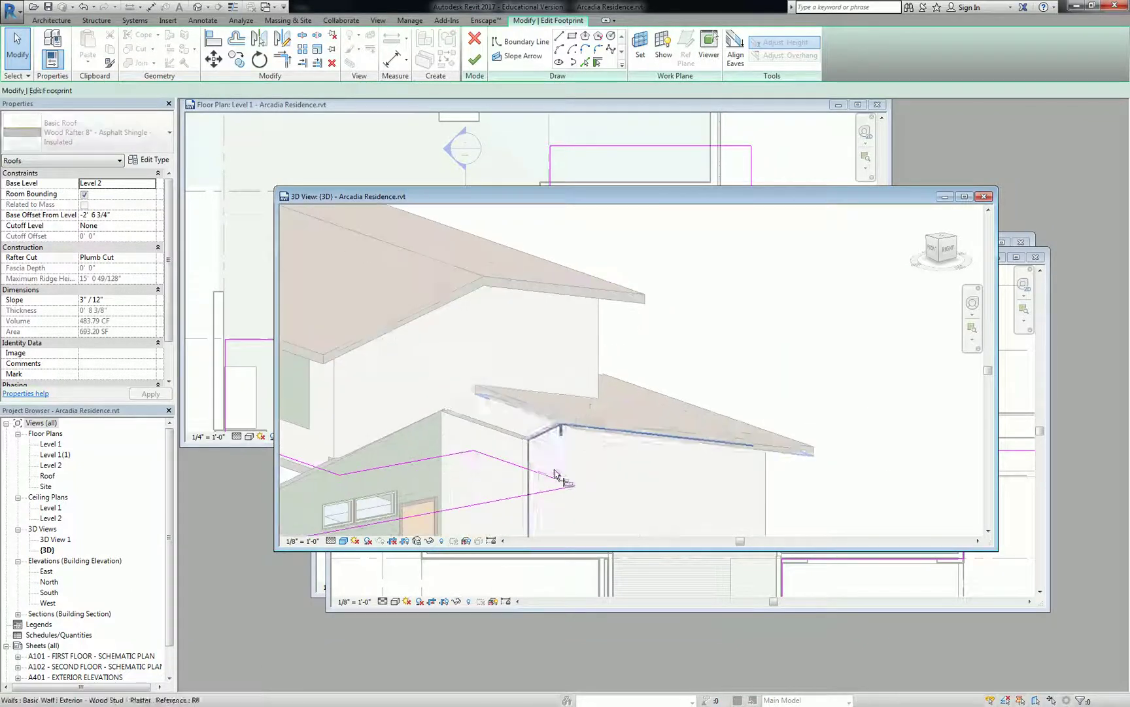
Step: Align the footprint line to the roof eave with AL and finish the footprint edit
key("a")
key("l")
left_click(547, 419)
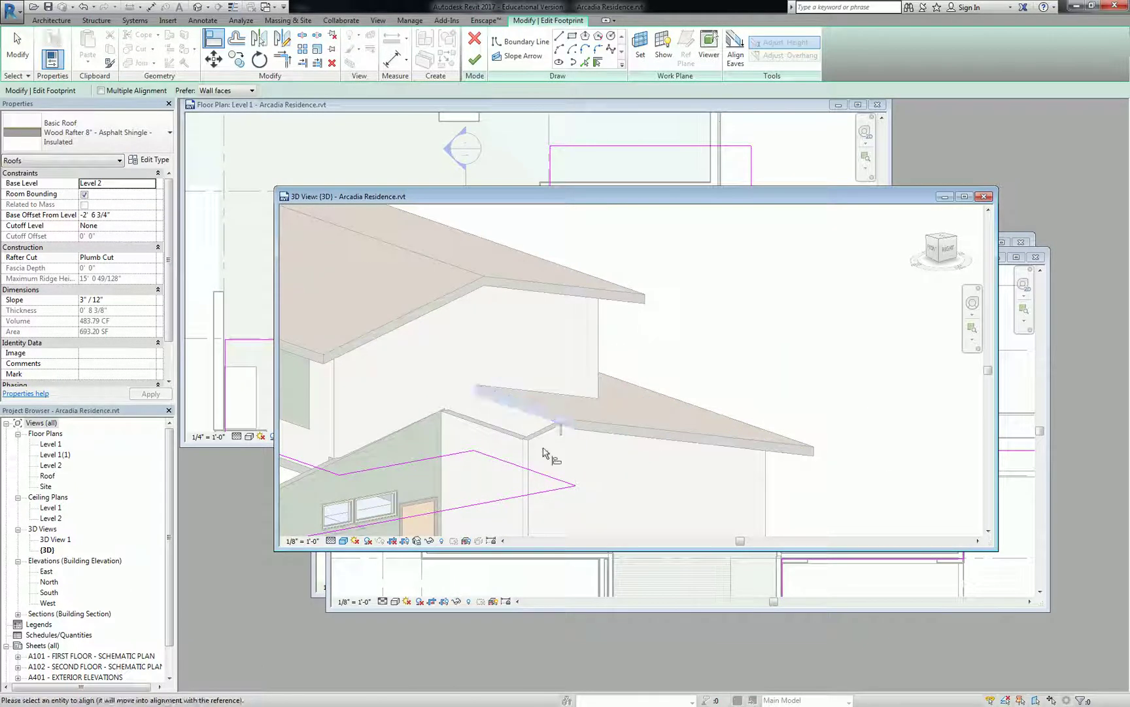
left_click(547, 480)
left_click(475, 59)
key("Escape")
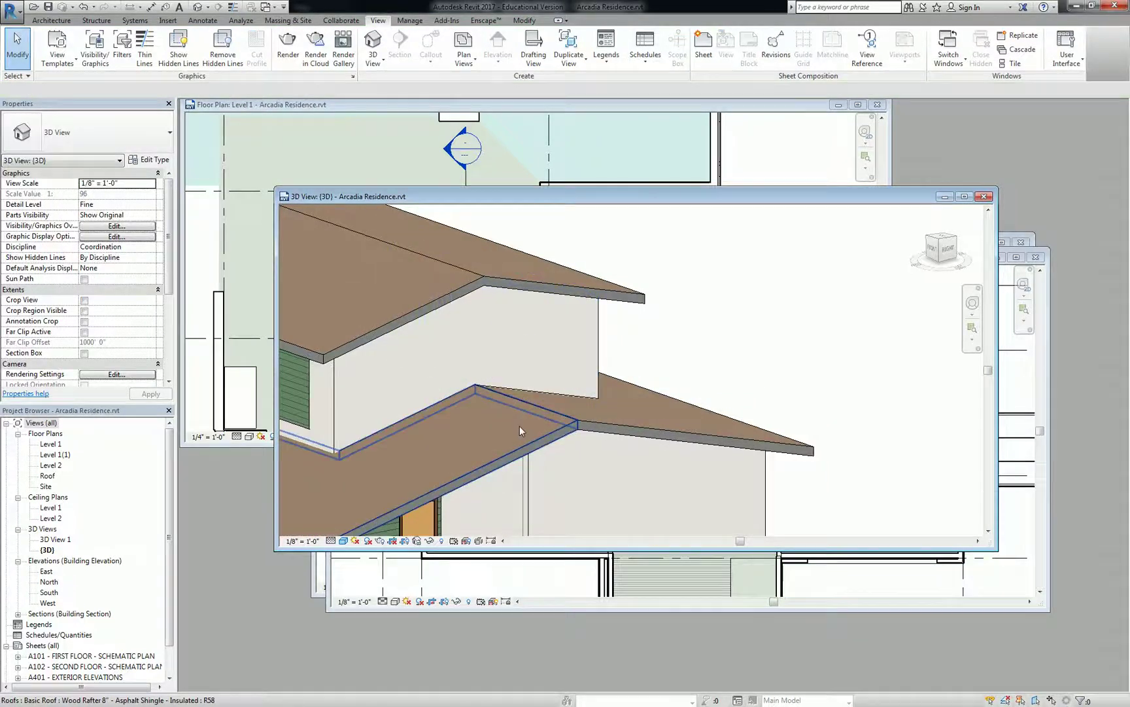
Step: Orbit the 3D view to a nearly frontal view of the house
scroll(563, 426, "up", 3)
scroll(592, 450, "down", 5)
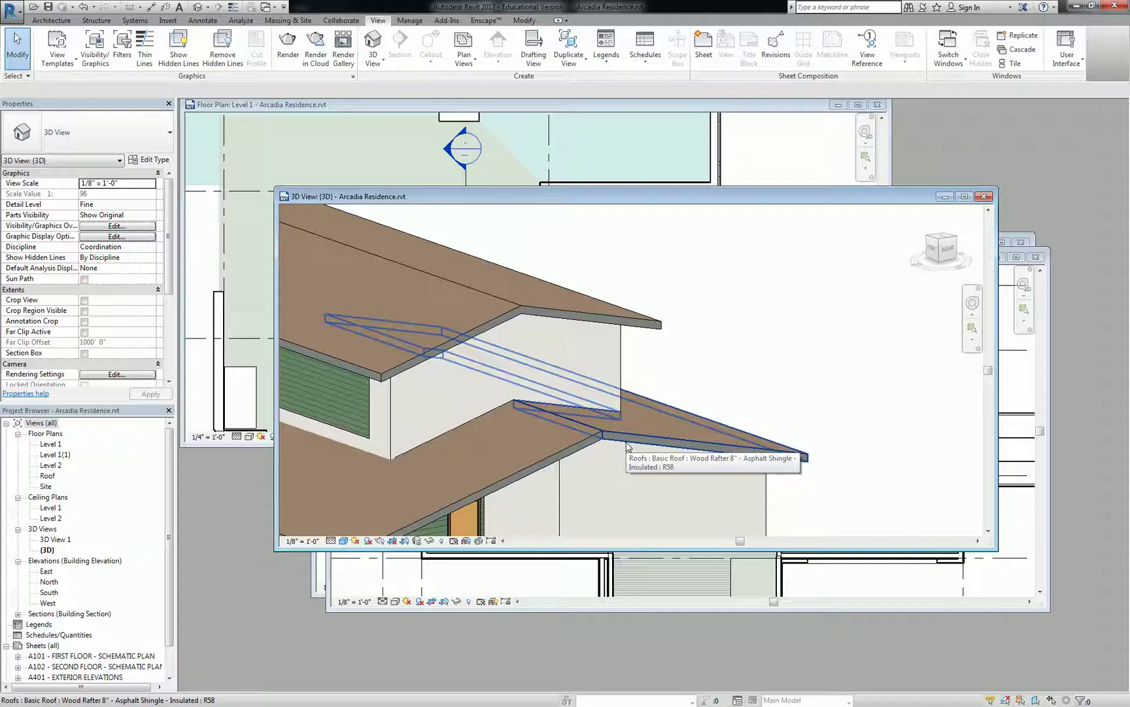
middle_click_drag(627, 447, 799, 258, "shift")
scroll(798, 261, "up", 4)
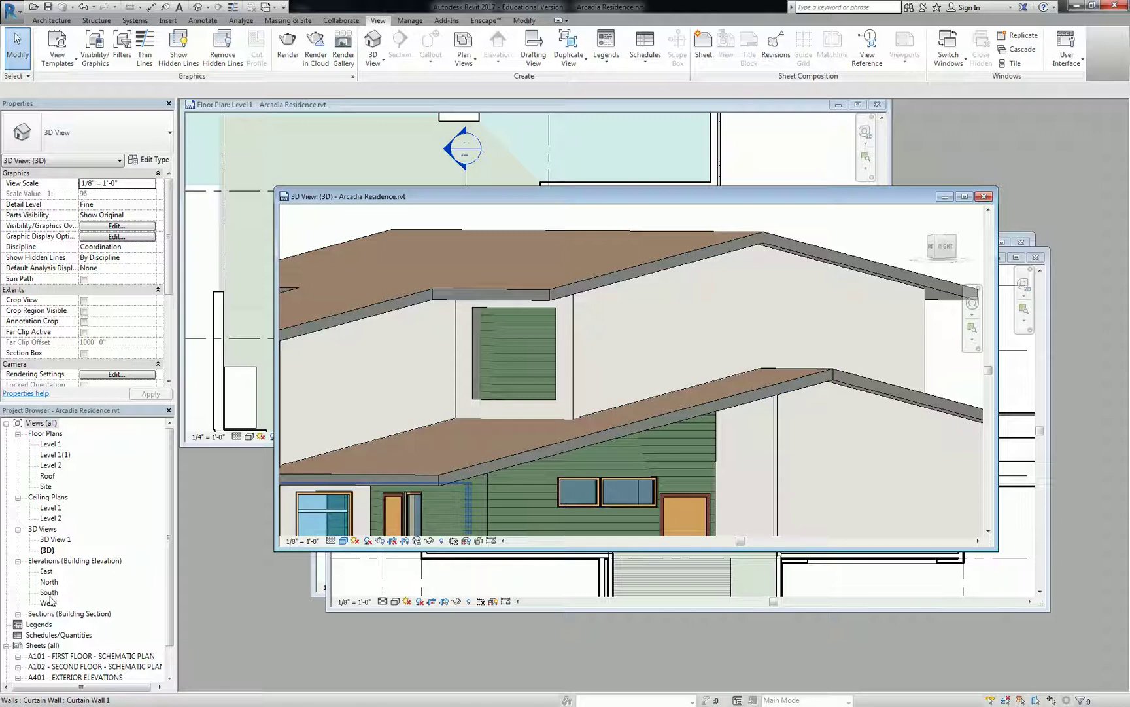
Step: Open the East elevation and start an Architecture Component > Model In-Place family
double_click(46, 570)
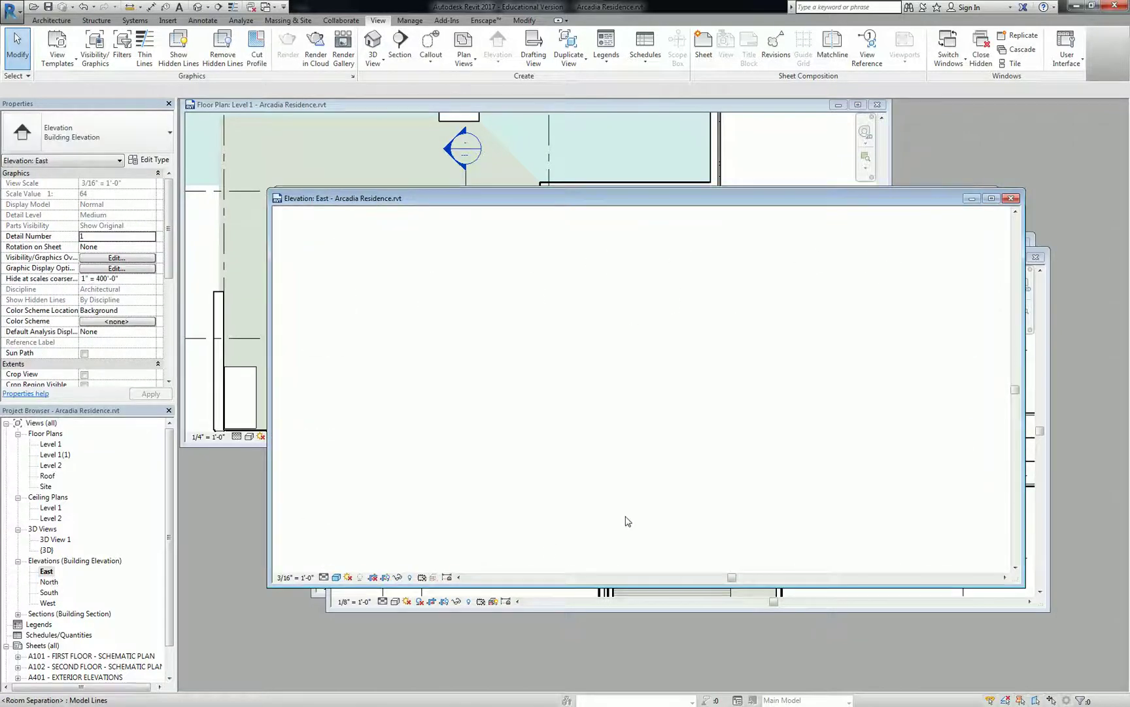
scroll(767, 424, "up", 1)
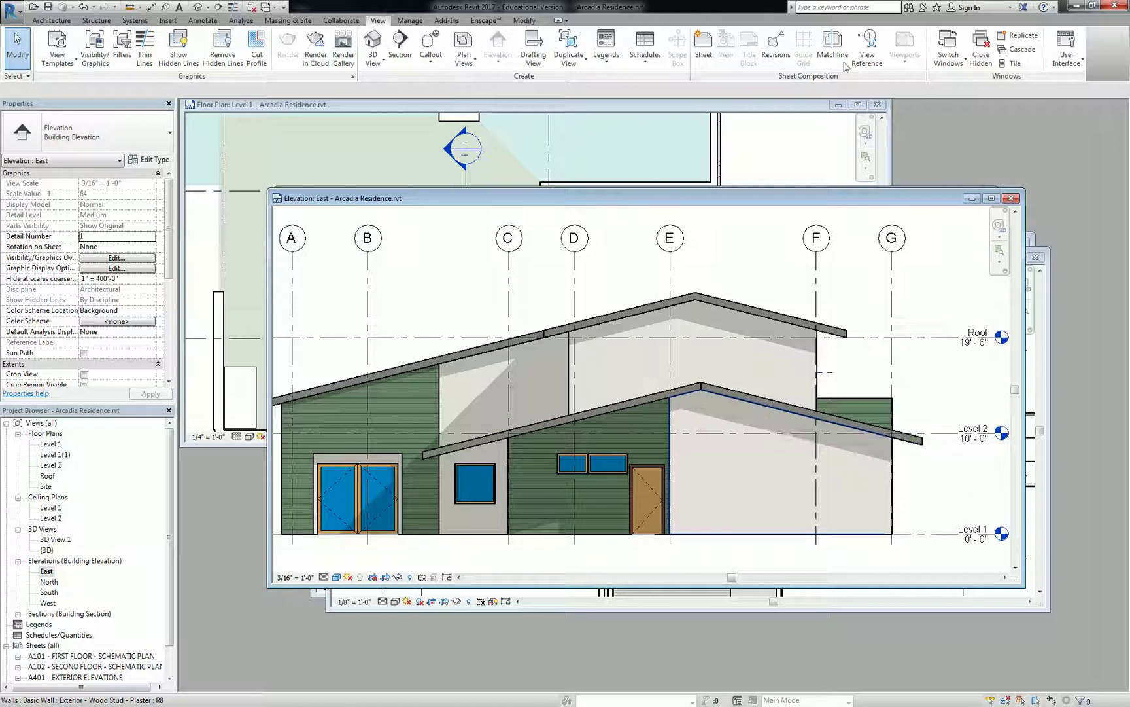
left_click(67, 21)
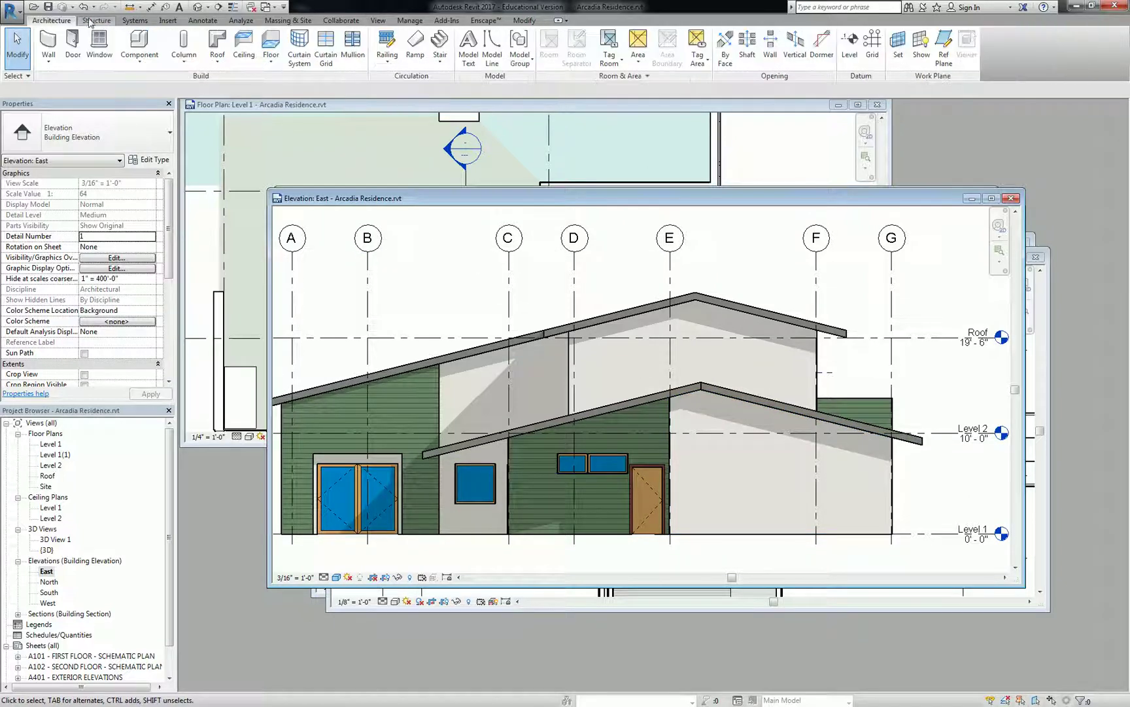
left_click(139, 65)
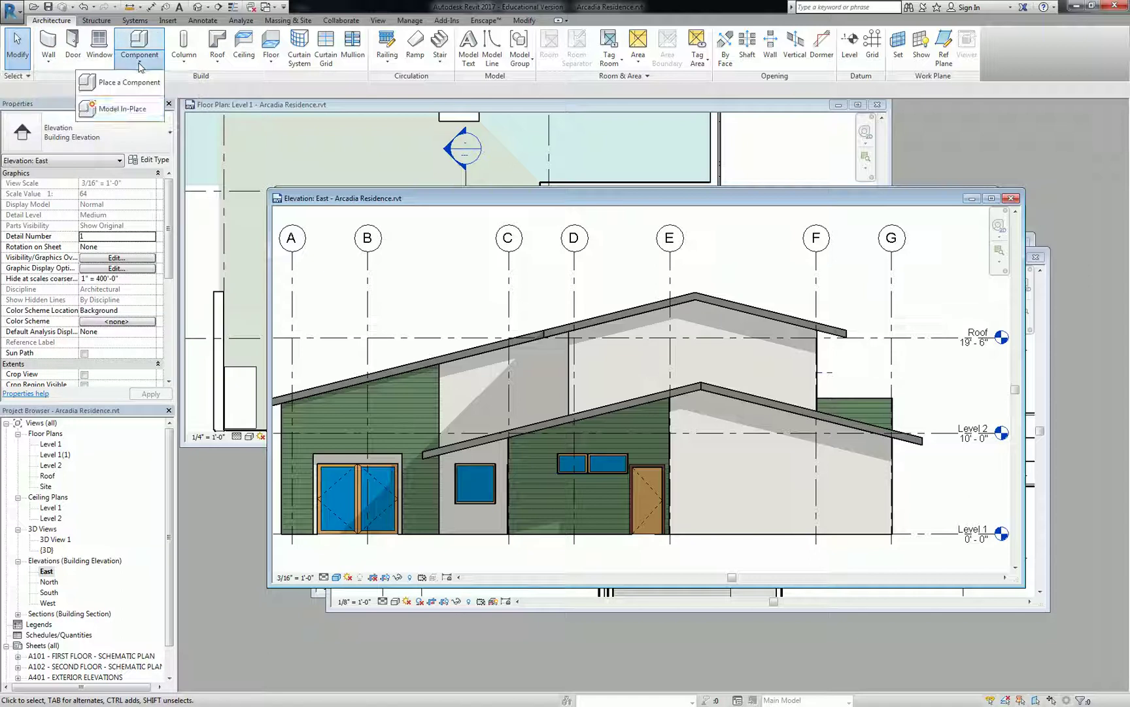
left_click(129, 109)
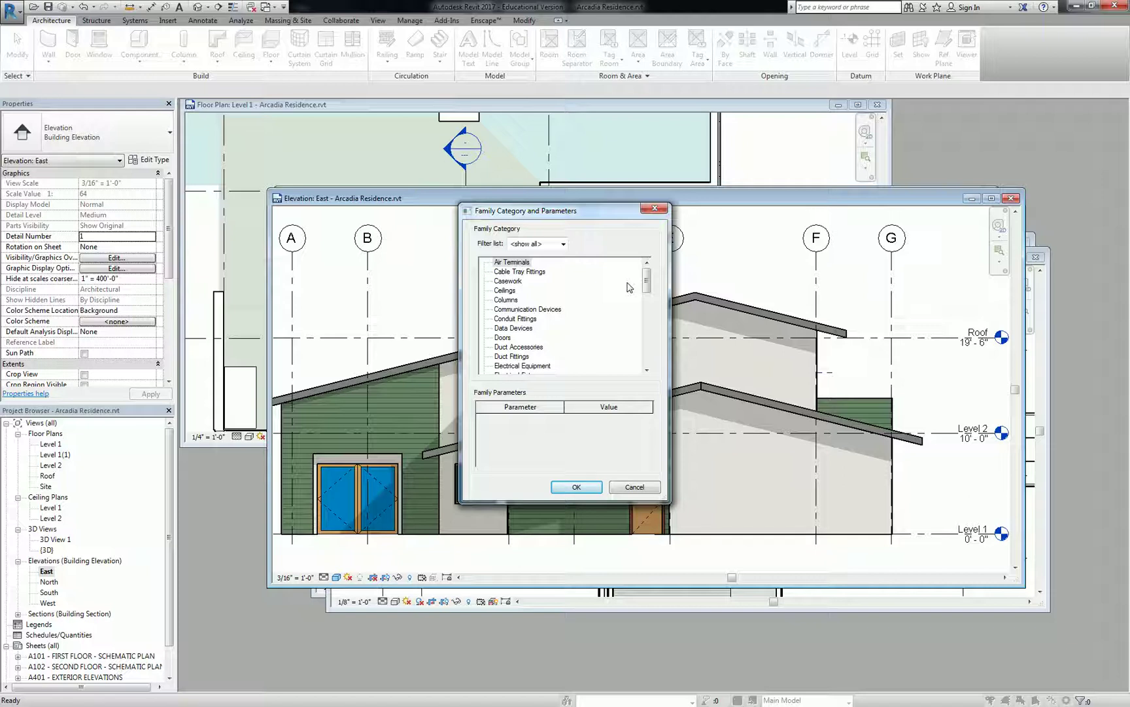
Step: Choose the Structural Framing category and name the family 'Roof Joists'
left_click_drag(647, 287, 649, 370)
left_click(521, 319)
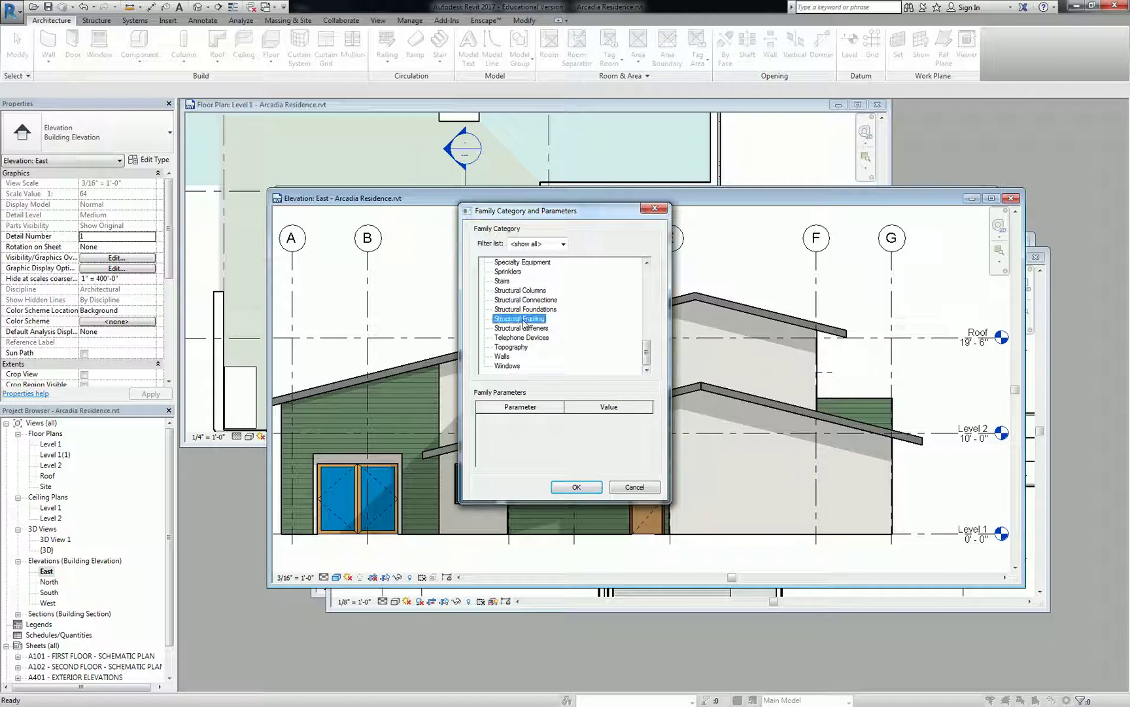
left_click(573, 488)
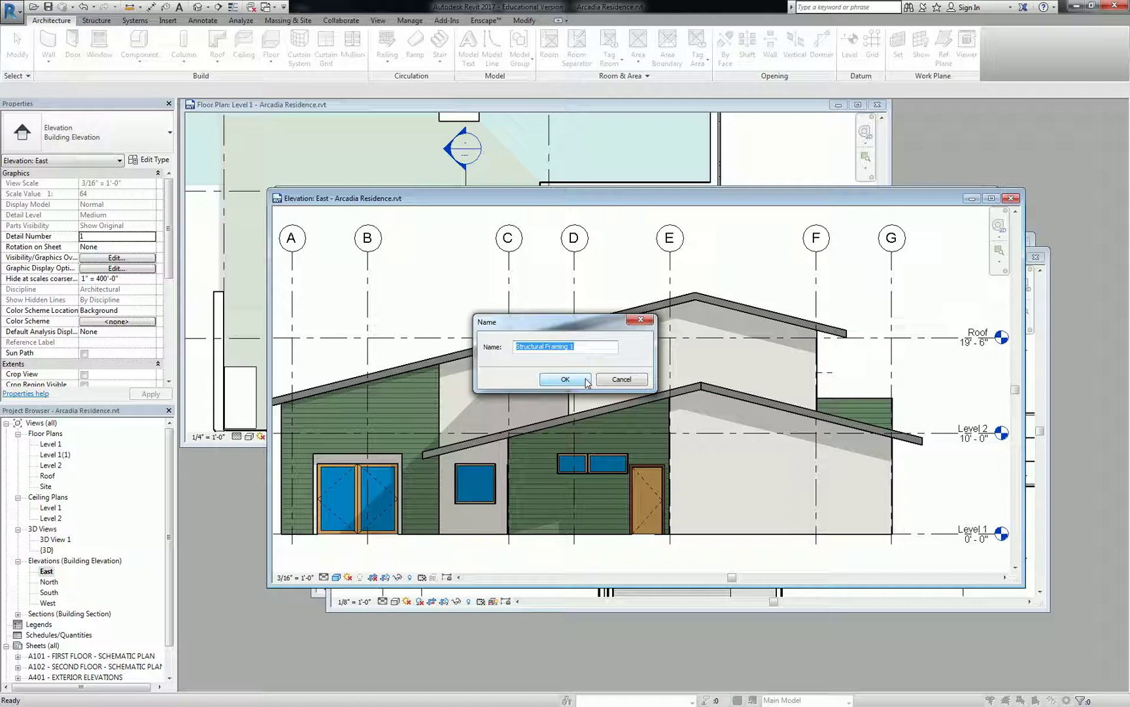
type("Roof Joists")
Step: Accept the Roof Joists name, start a solid Extrusion, and choose Pick a plane as its work plane
left_click(586, 383)
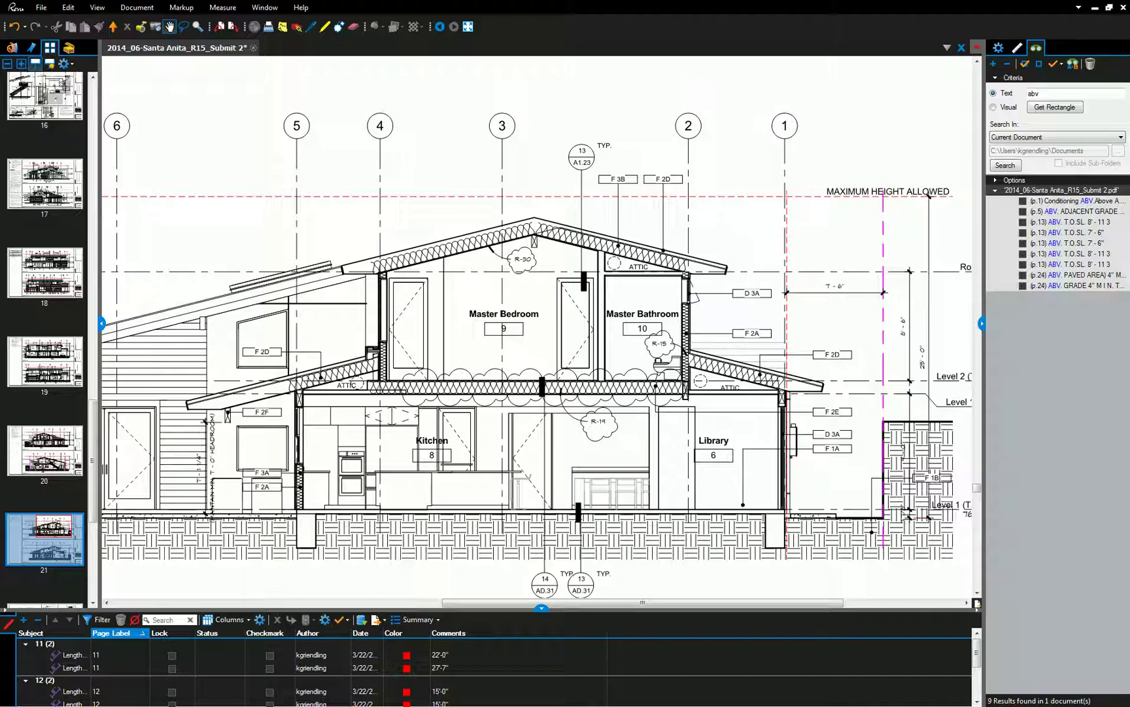
scroll(353, 274, "up", 5)
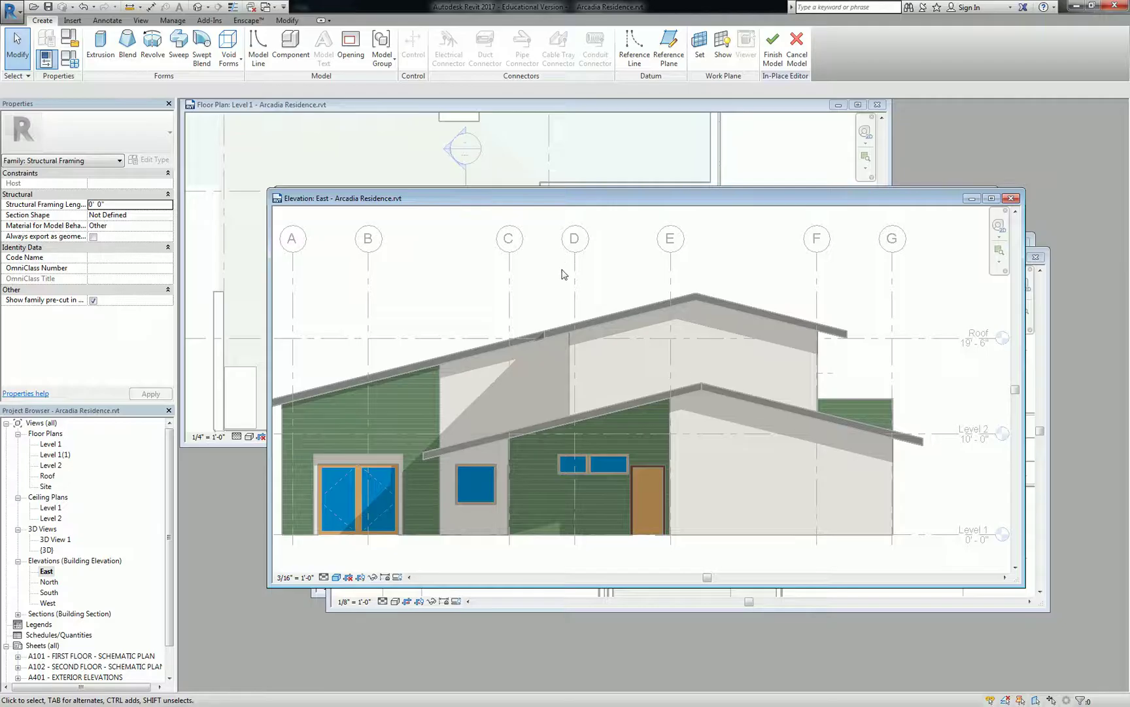
left_click(100, 46)
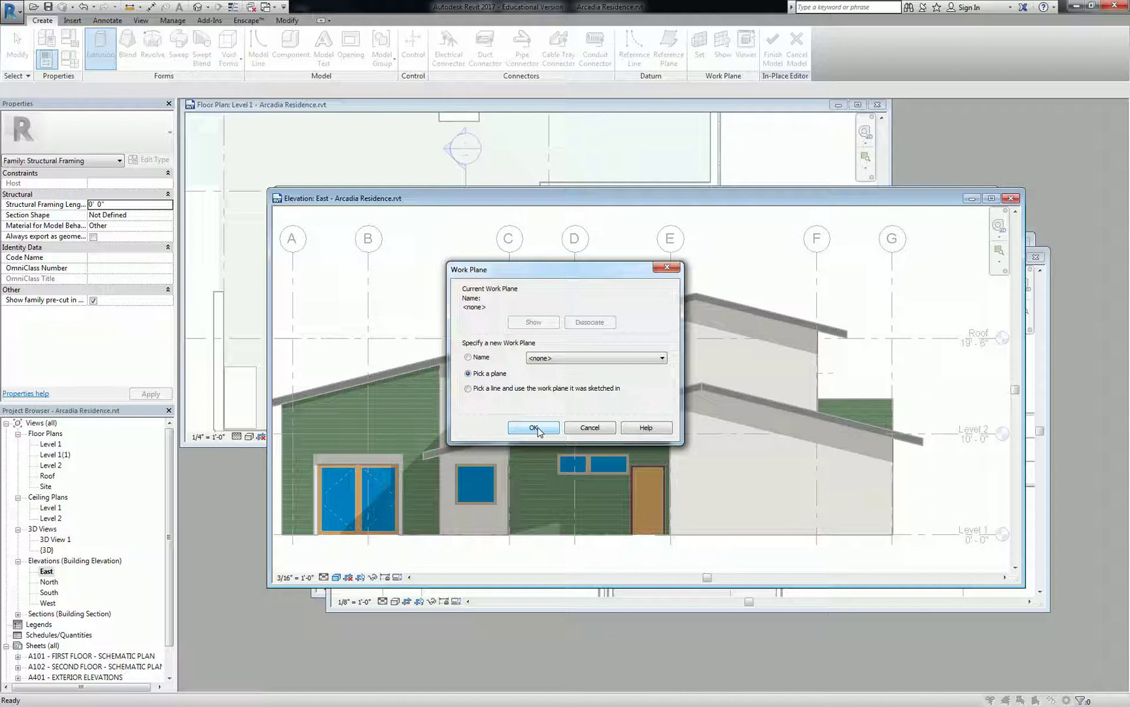
left_click(535, 429)
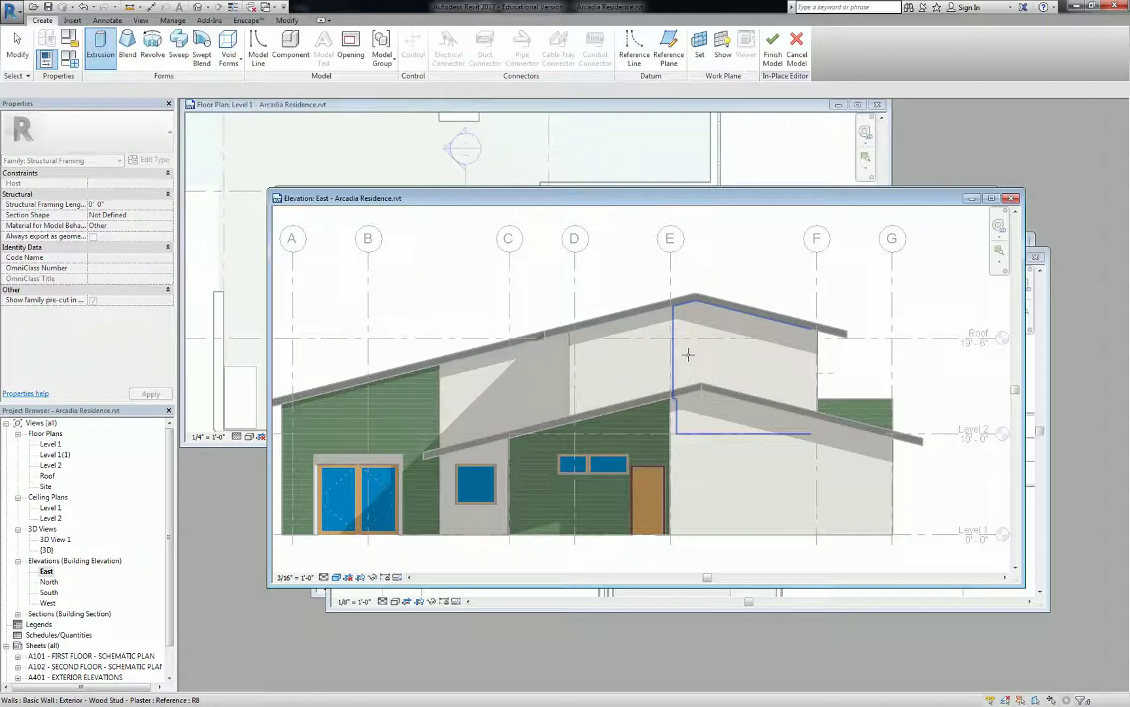
Step: Set the exterior wall face as the sketch plane and zoom in on the right eave
left_click(698, 424)
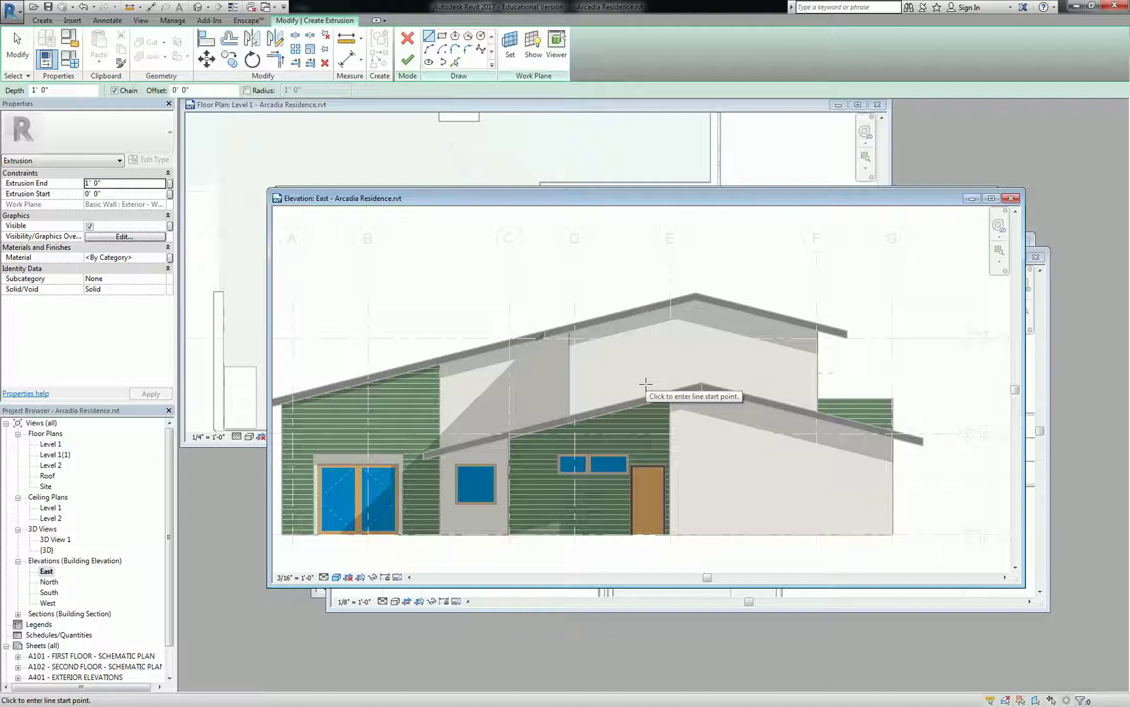
scroll(589, 328, "up", 3)
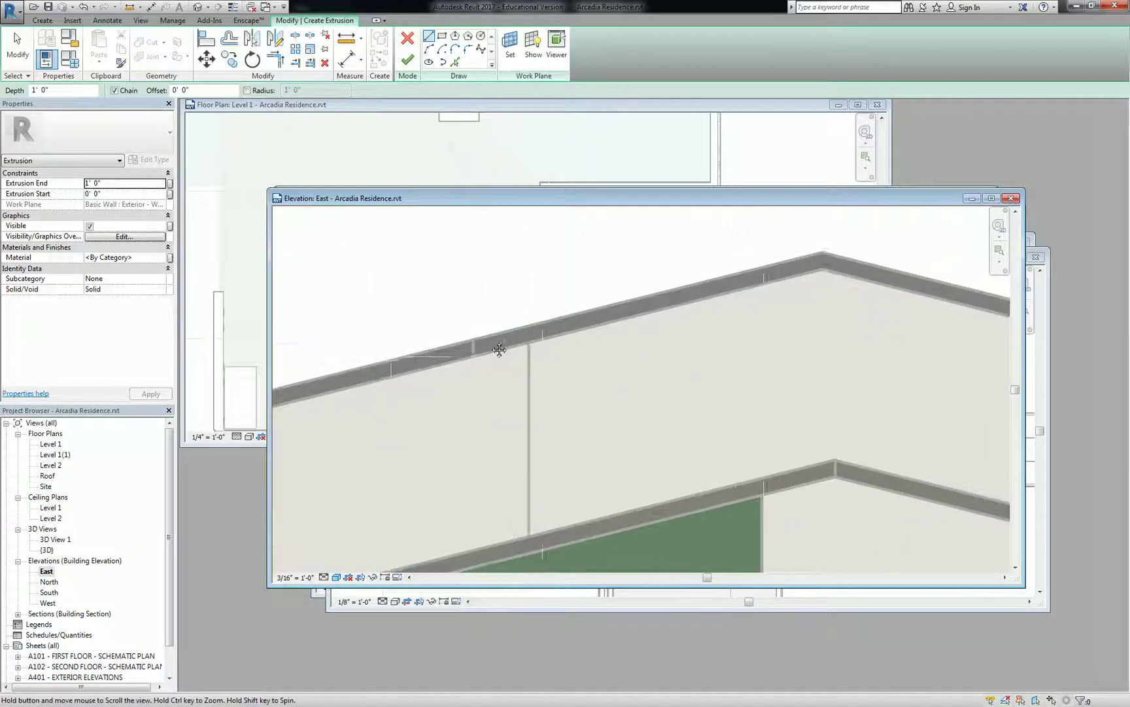
scroll(472, 347, "up", 3)
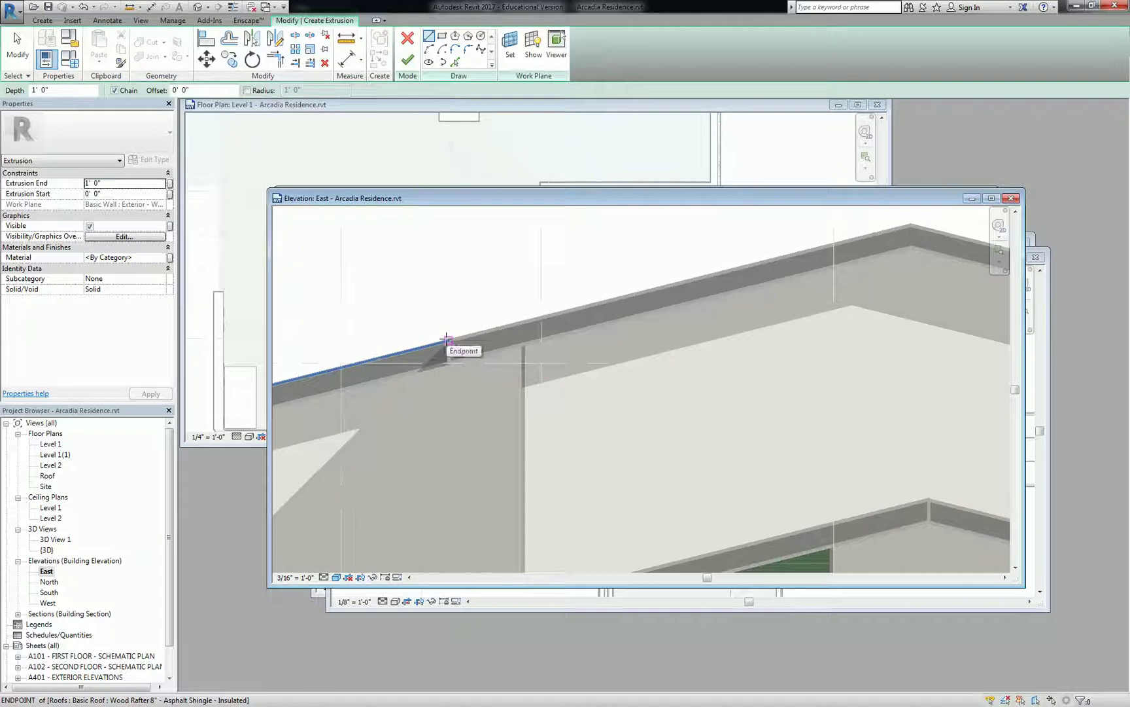
left_click(447, 339)
scroll(472, 363, "down", 1)
scroll(434, 324, "up", 1)
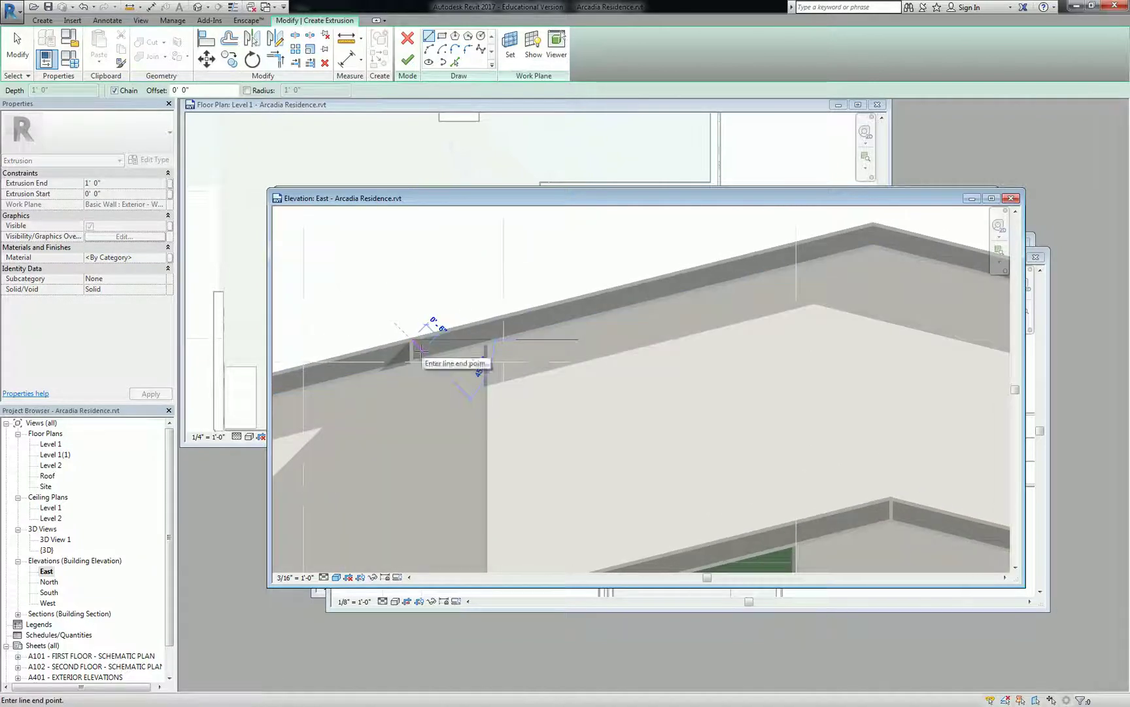
key("Escape")
scroll(804, 353, "down", 5)
scroll(792, 331, "up", 5)
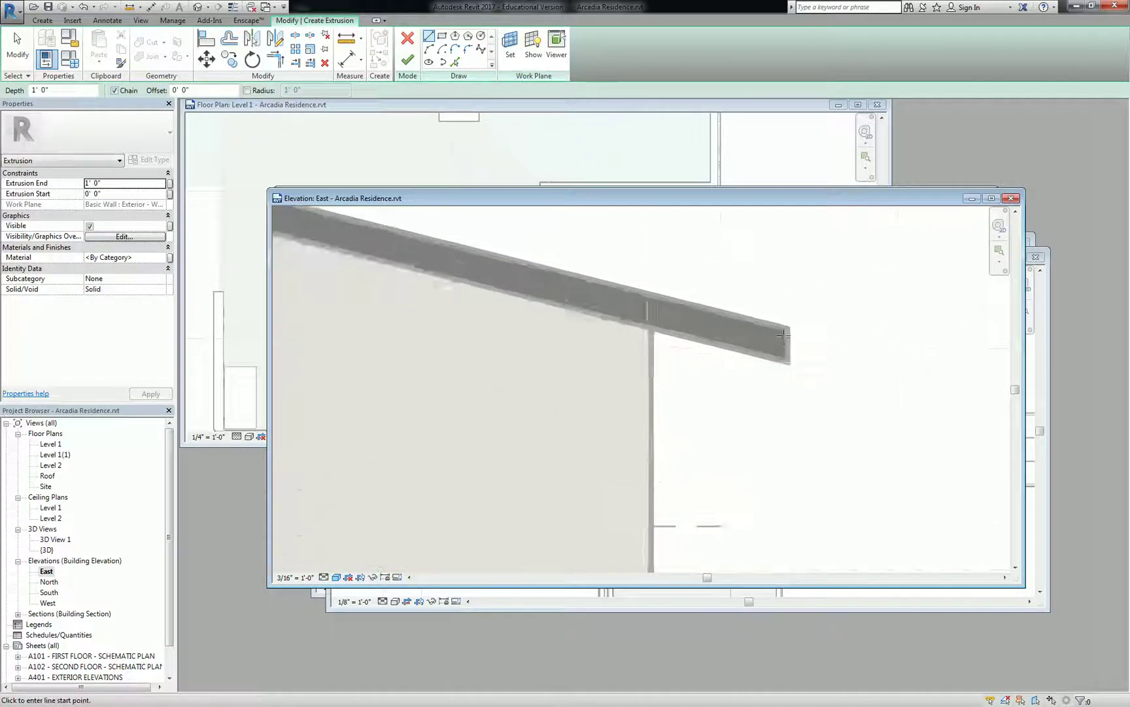
Step: Chain-draw the fascia profile down the rafter end, along its bottom and up the slope, closing the loop
left_click(790, 327)
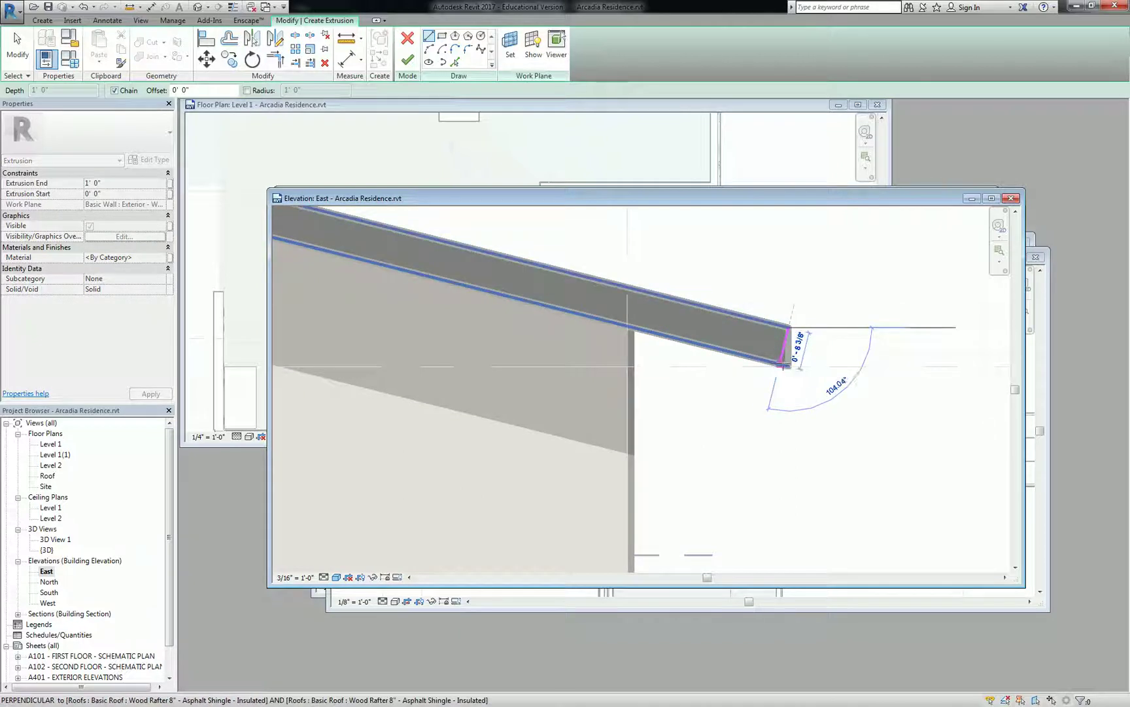
left_click(778, 363)
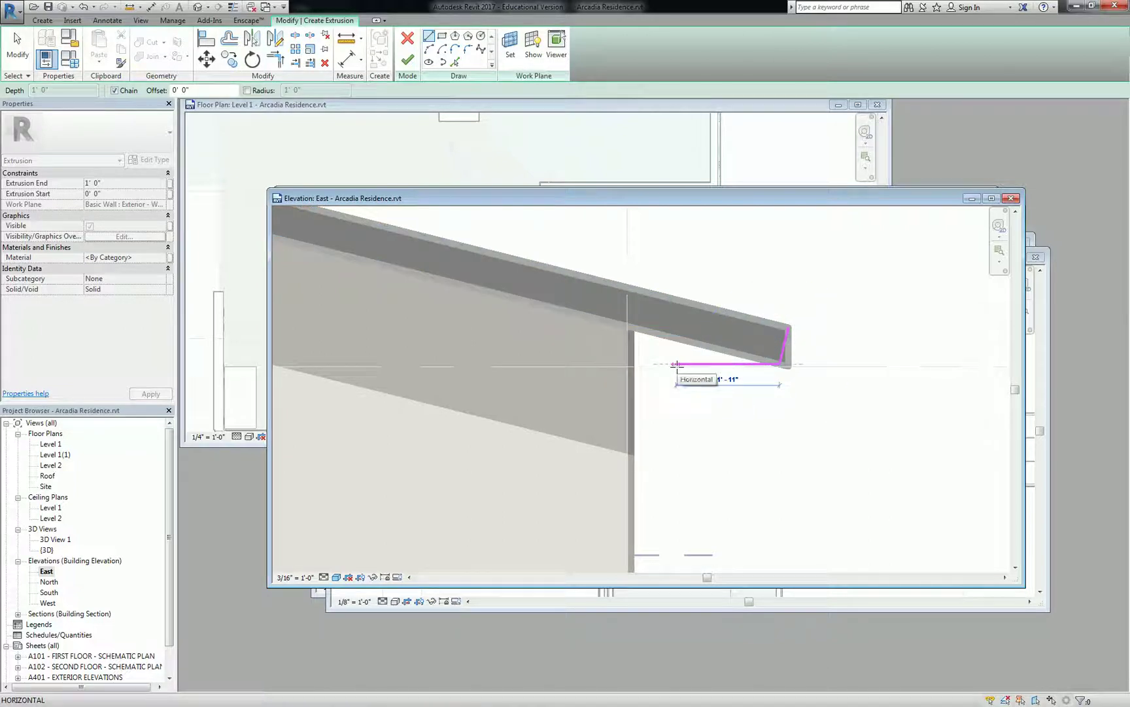
left_click(673, 365)
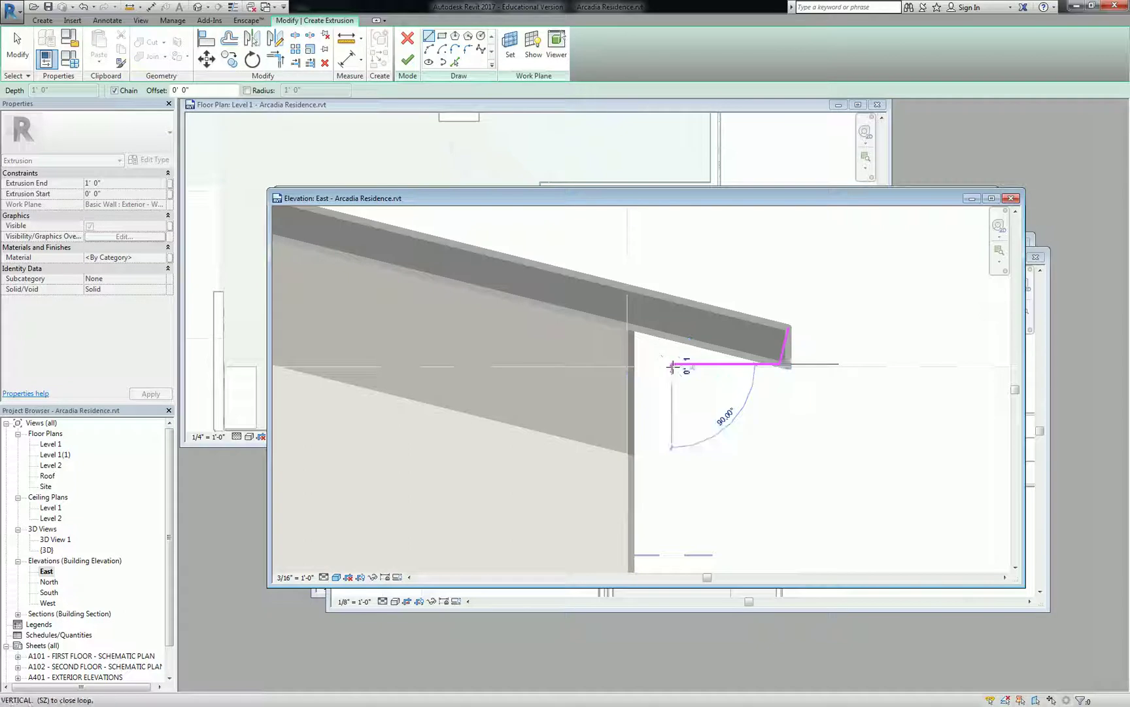
middle_click_drag(673, 366, 575, 353)
scroll(576, 353, "down", 2)
middle_click_drag(654, 366, 678, 349)
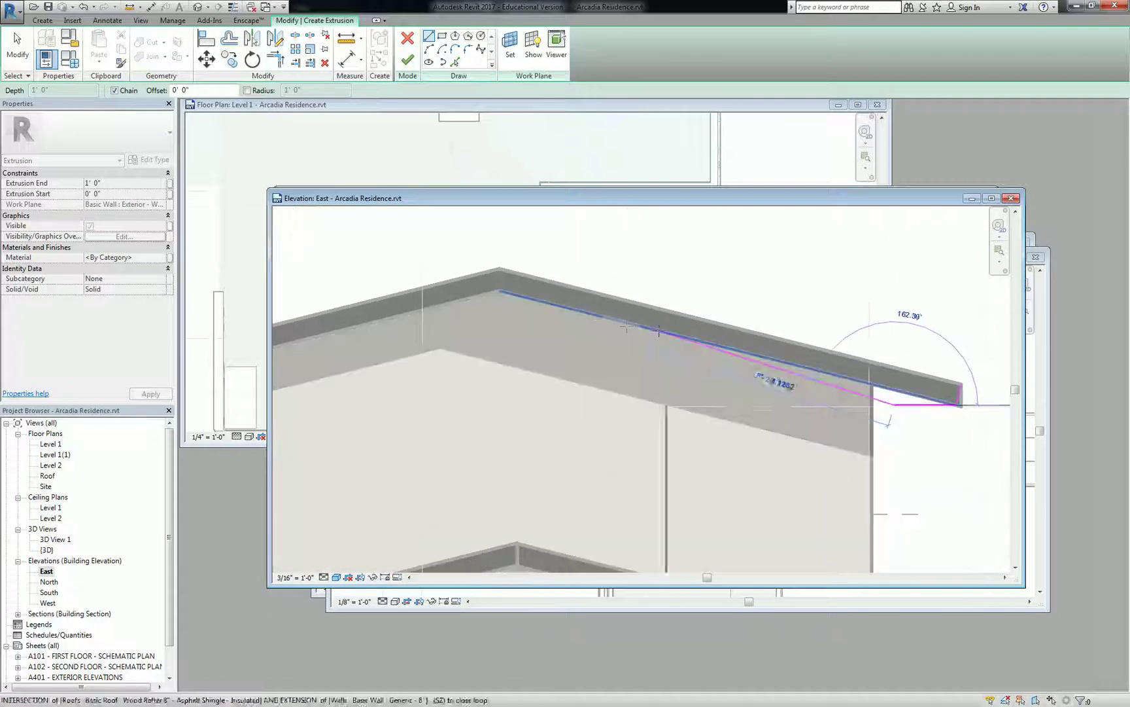
left_click(497, 303)
left_click(497, 303)
key("Escape")
key("Escape")
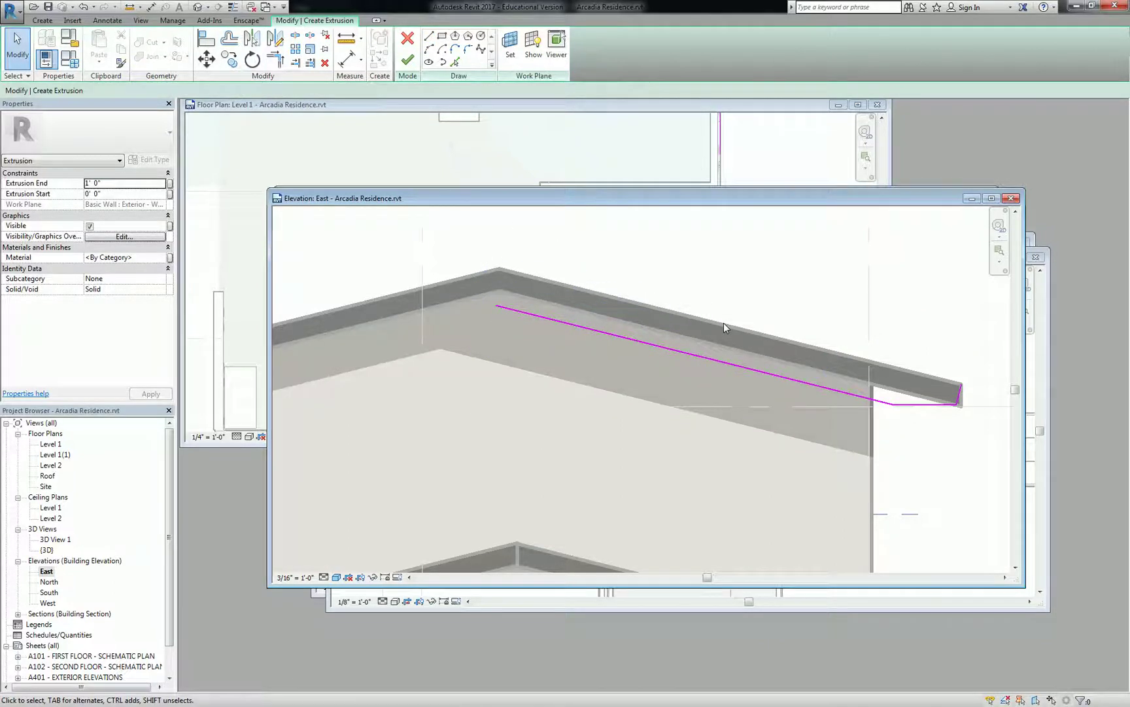
scroll(723, 322, "down", 2)
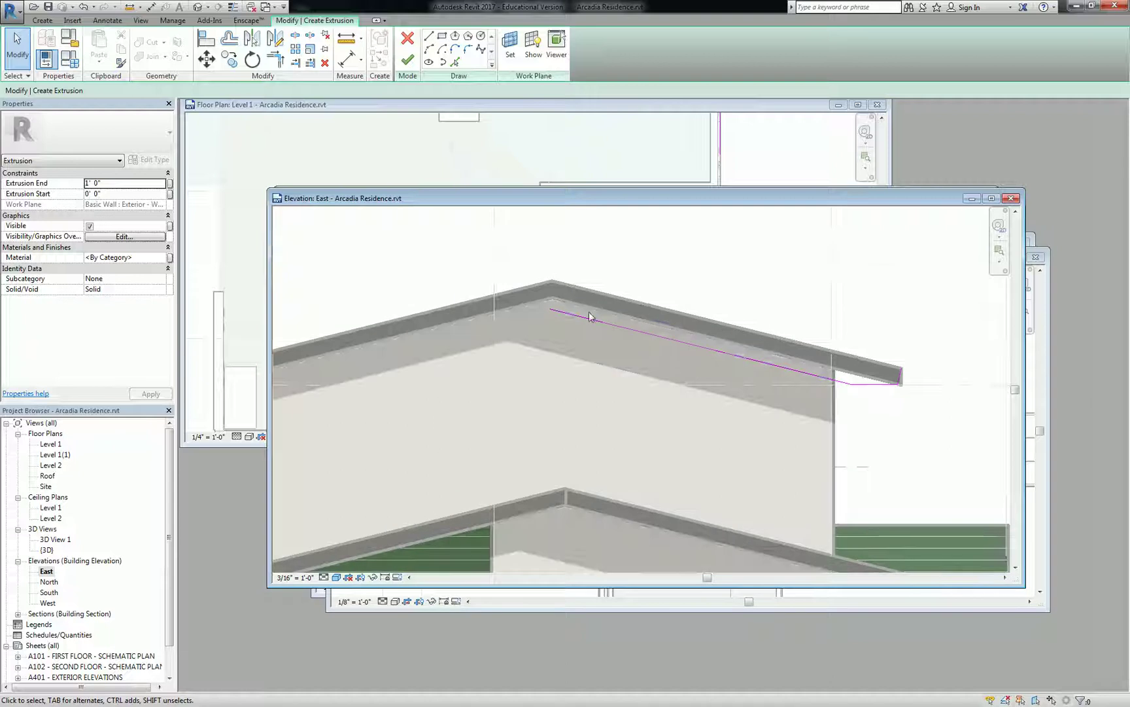
Step: Mirror the three fascia profile lines about a vertical axis at the ridge, then bring forward Level 2
left_click_drag(766, 420, 984, 466)
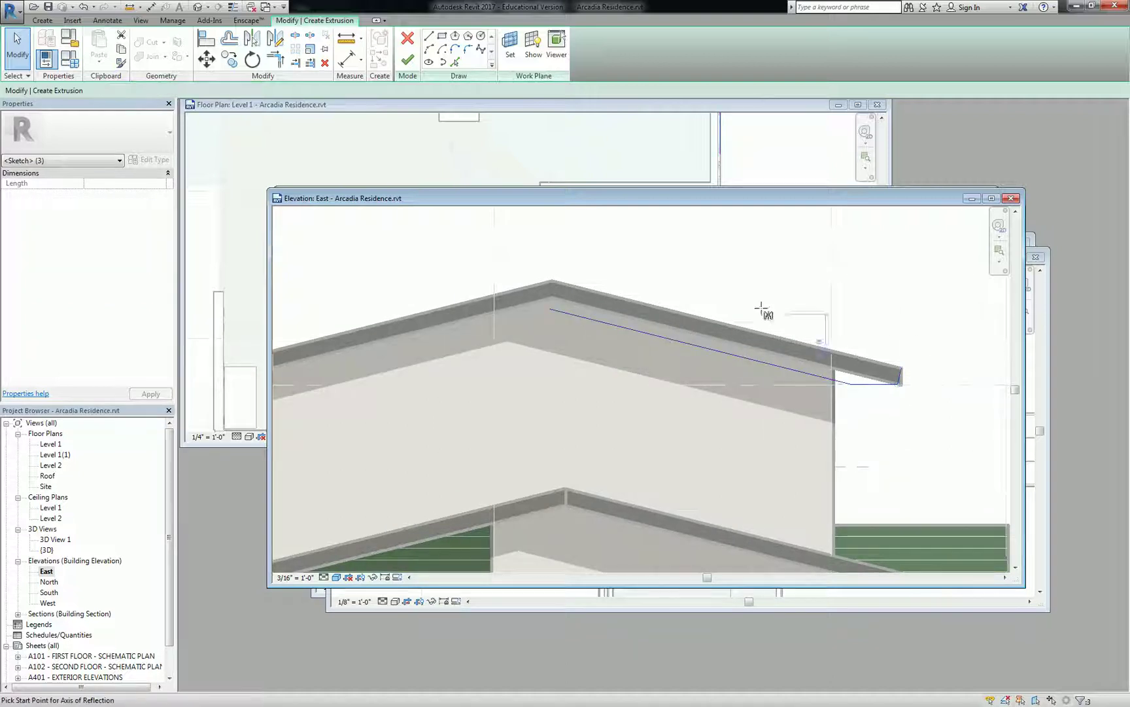
key("d")
key("m")
left_click(552, 281)
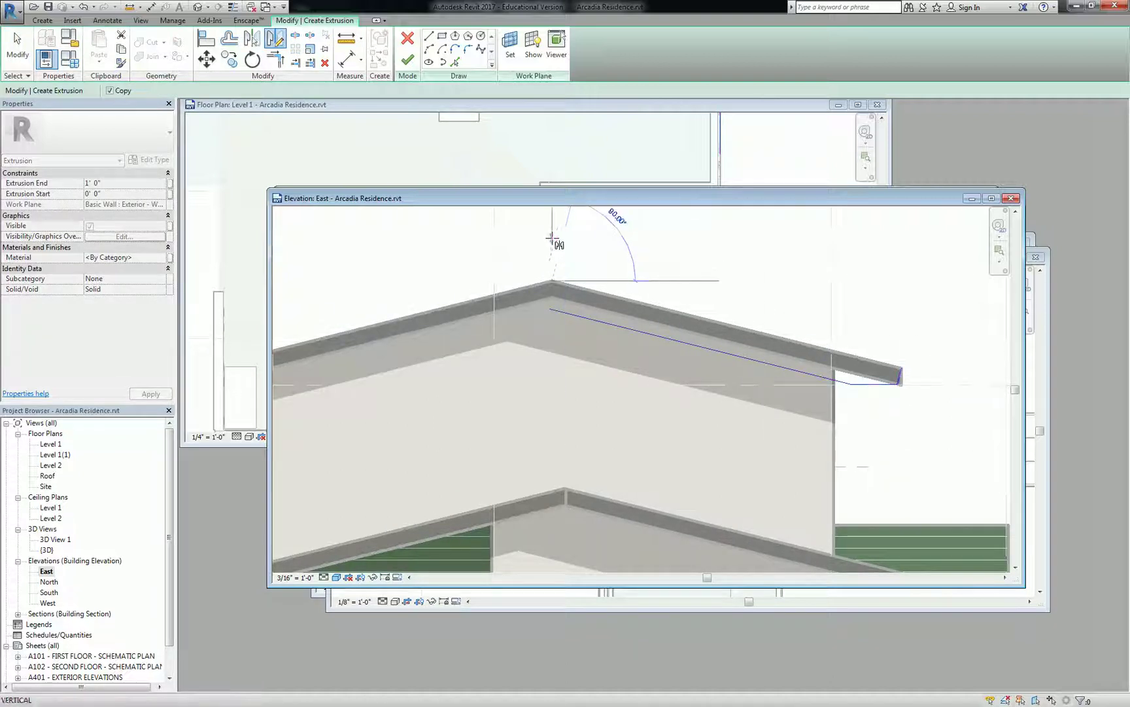
left_click(552, 238)
scroll(821, 374, "up", 2)
scroll(666, 358, "down", 1)
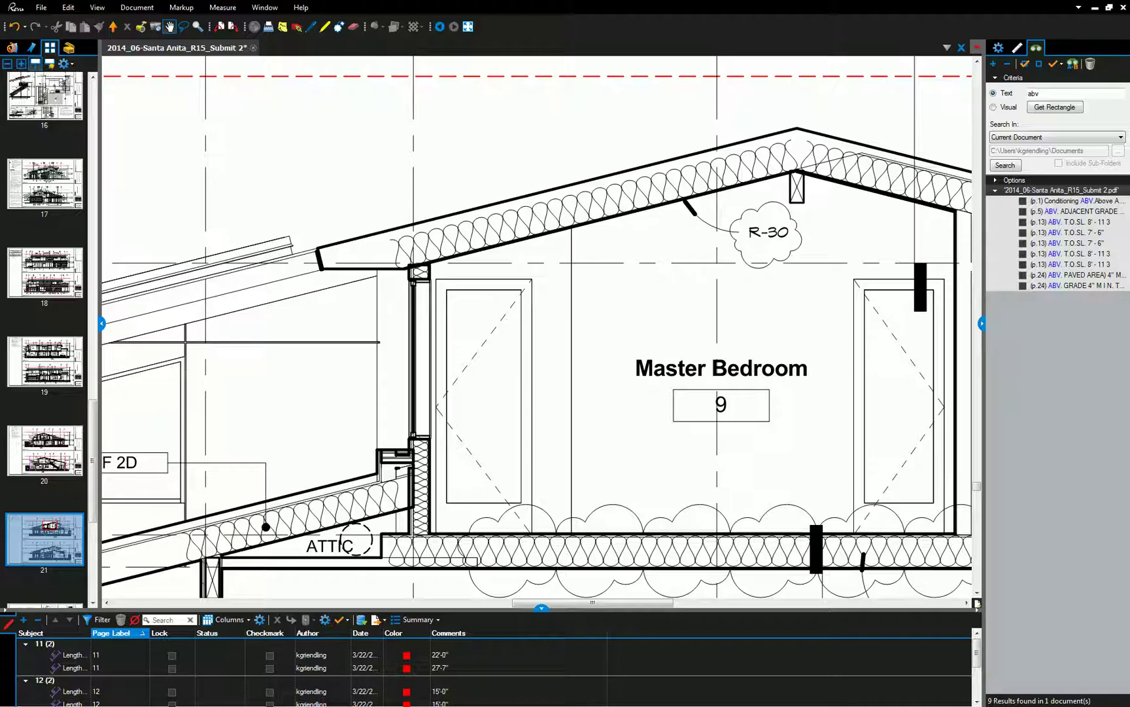
scroll(535, 285, "down", 3)
scroll(343, 360, "up", 3)
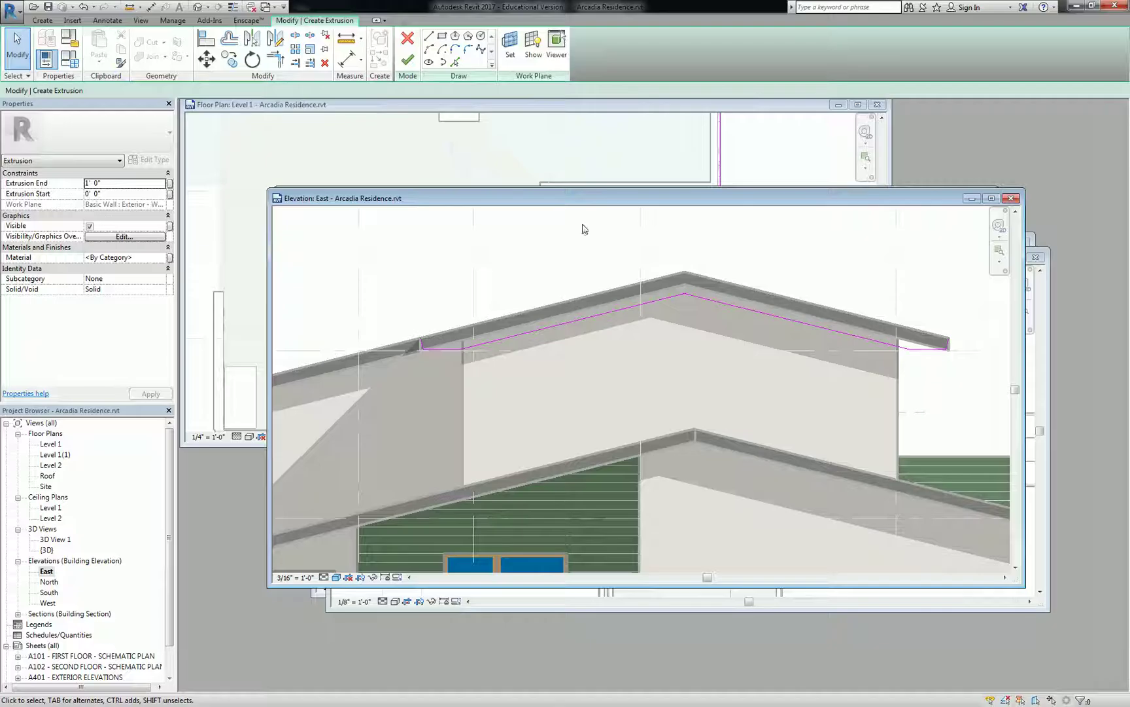
left_click(1045, 324)
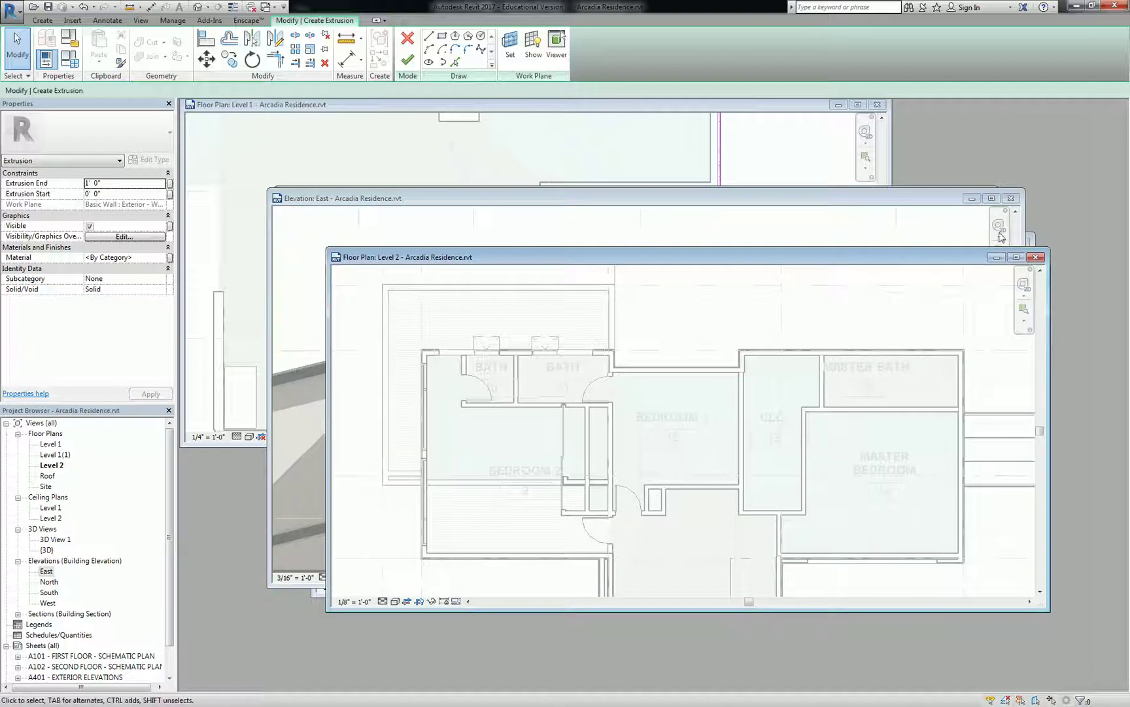
Step: Cycle through the Section 2, East elevation and 3D view windows, orbiting the model to an elevated view
left_click(1031, 237)
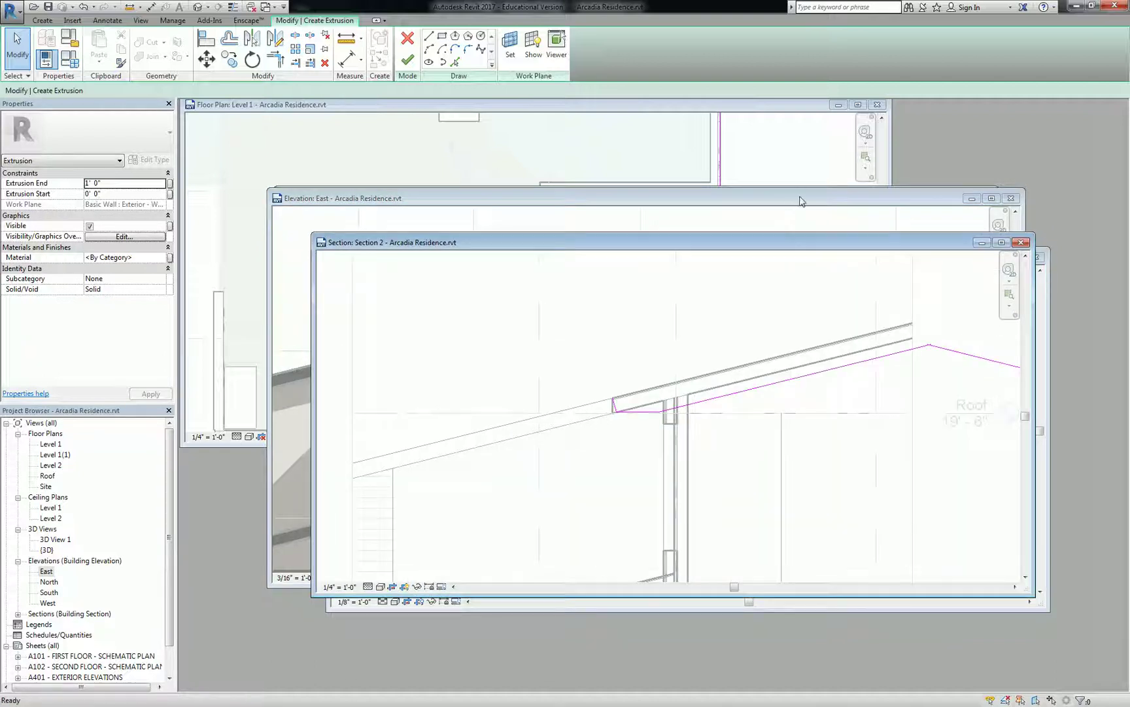
left_click_drag(789, 203, 772, 260)
left_click(774, 217)
middle_click_drag(729, 341, 617, 333, "shift")
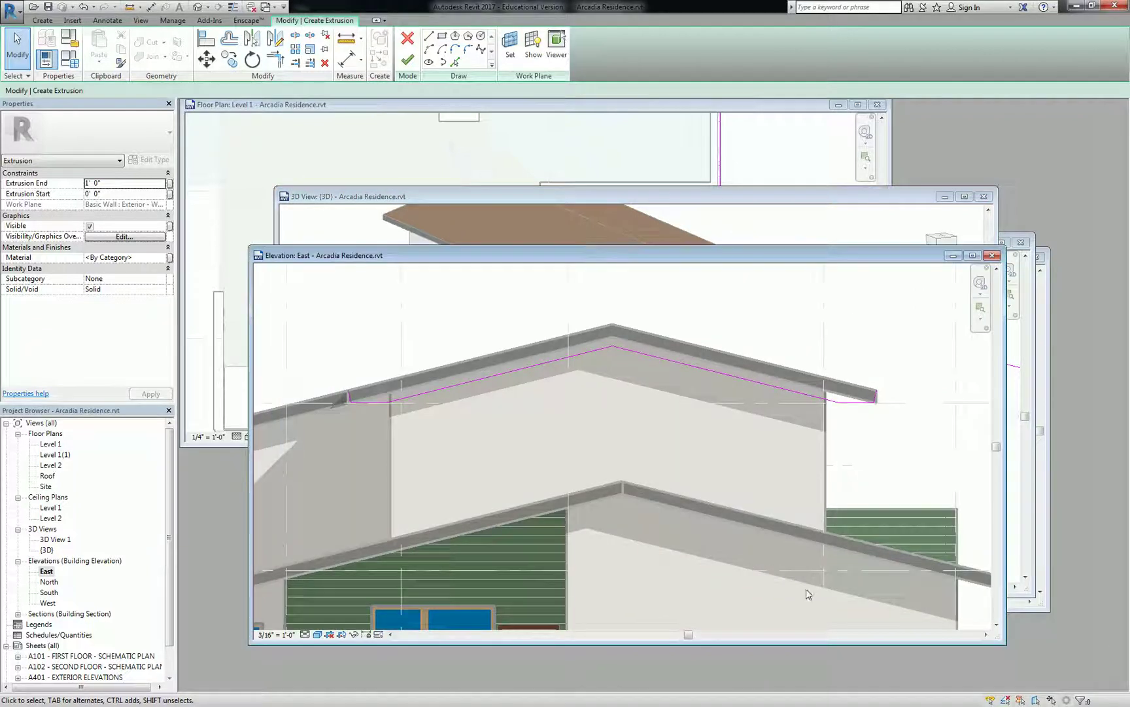
Step: Window-select the two sketch lines at the left fascia corner
middle_click_drag(531, 336, 578, 318)
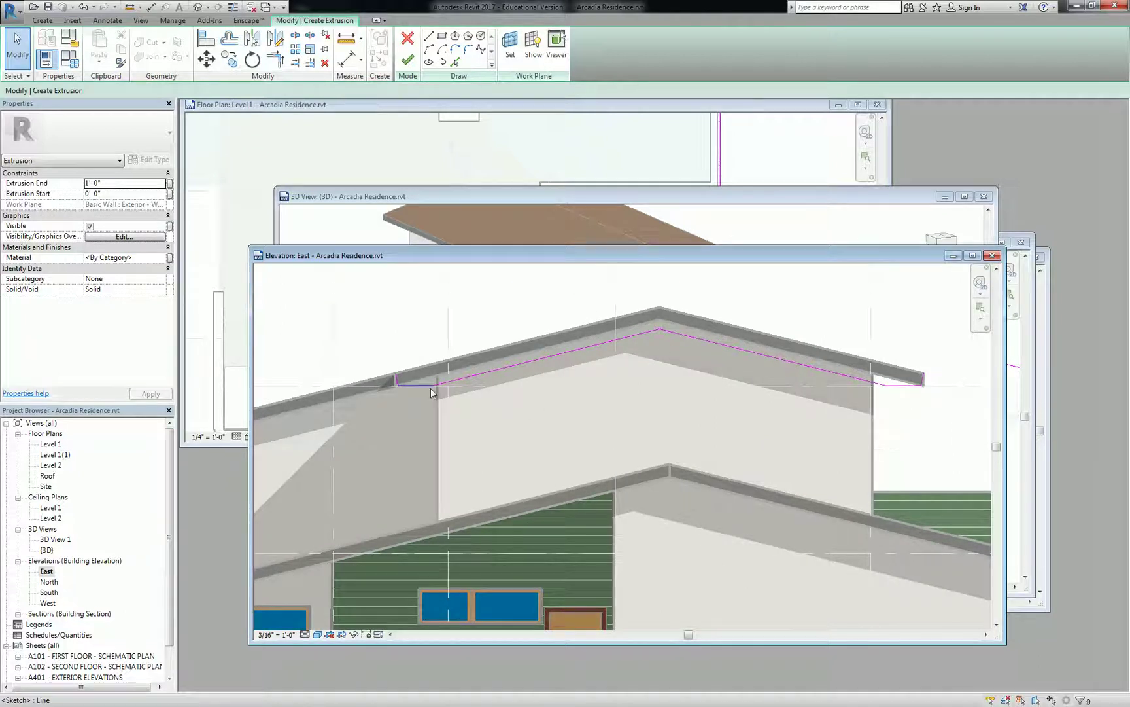
mouse_move(391, 373)
middle_mouse_down()
mouse_move(421, 392)
mouse_move(403, 364)
middle_mouse_up()
mouse_move(404, 323)
left_mouse_down()
mouse_move(480, 386)
mouse_move(536, 392)
left_mouse_up()
scroll(460, 341, "up", 2)
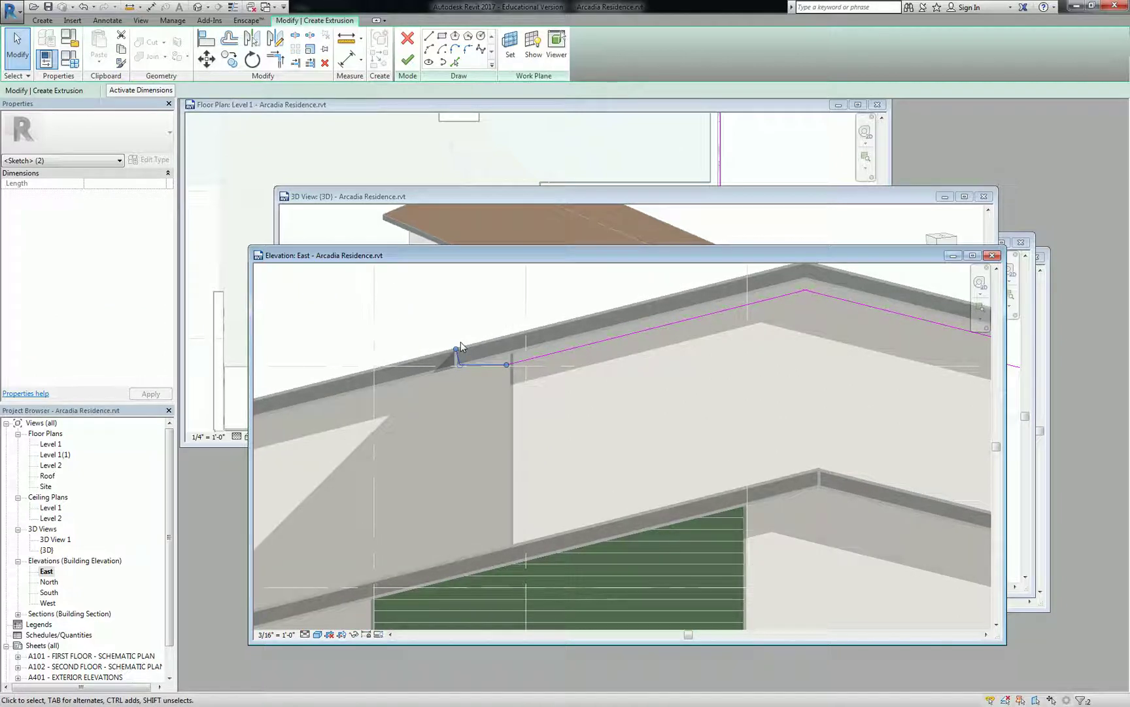
Step: Move the selected lines with MV out to the upper roof's left eave end
key("m")
key("v")
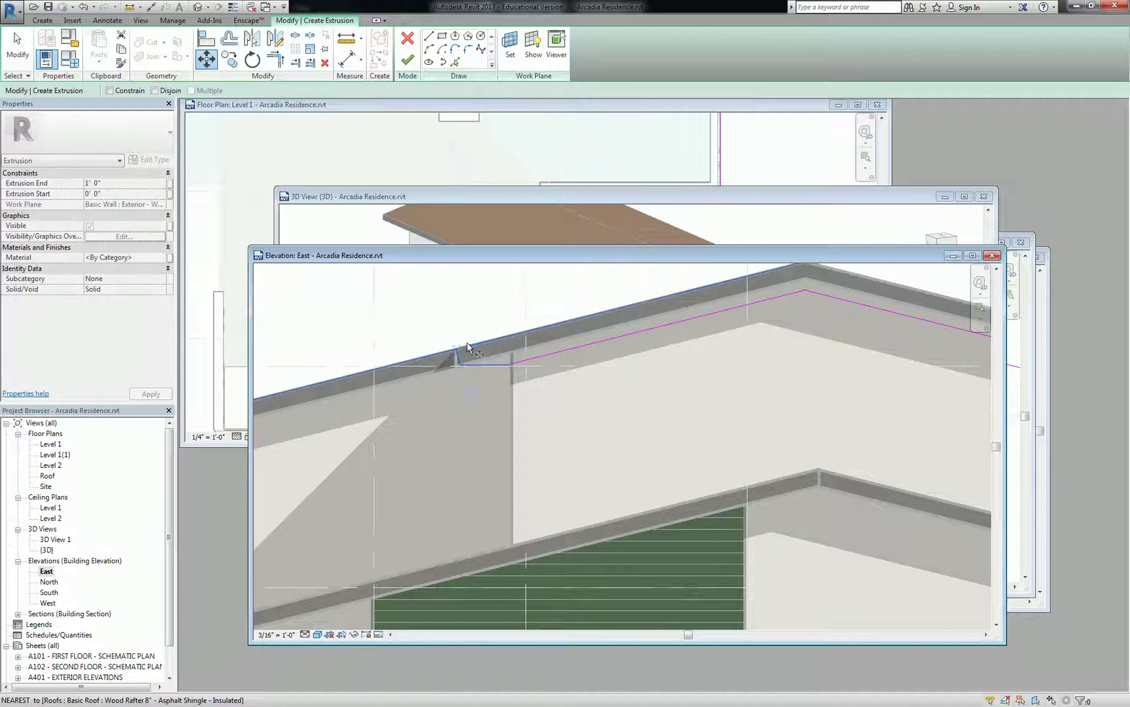
scroll(454, 351, "down", 1)
scroll(575, 328, "down", 2)
middle_click_drag(575, 327, 860, 313)
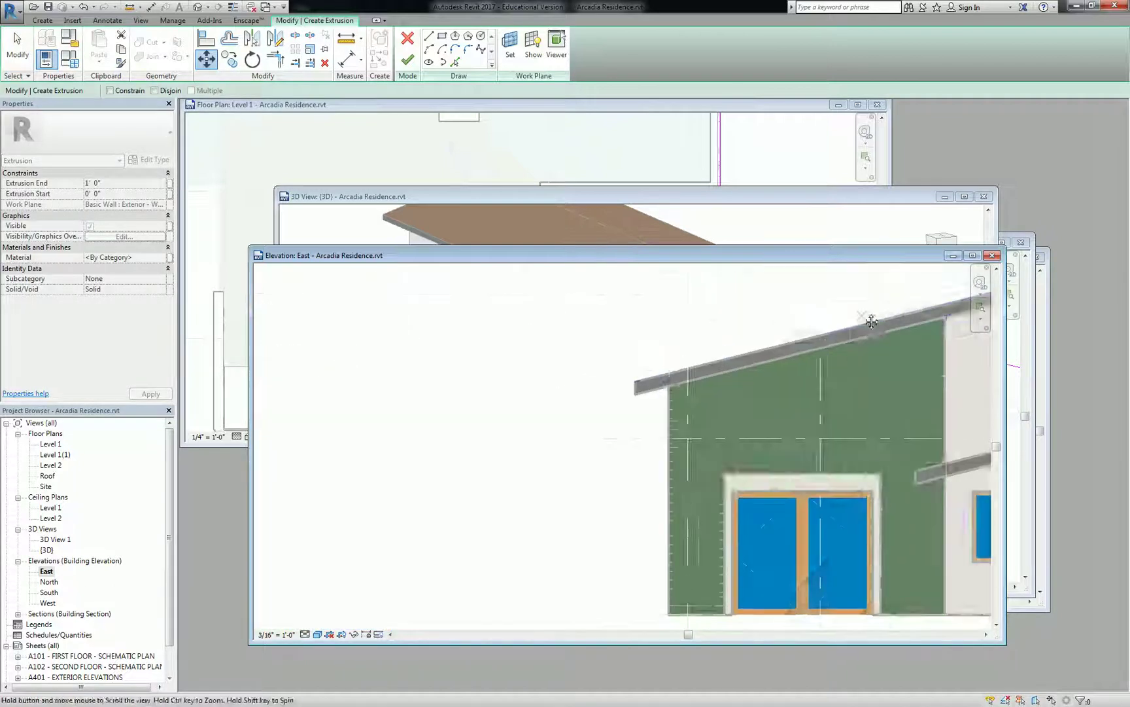
scroll(588, 374, "up", 3)
left_click(546, 410)
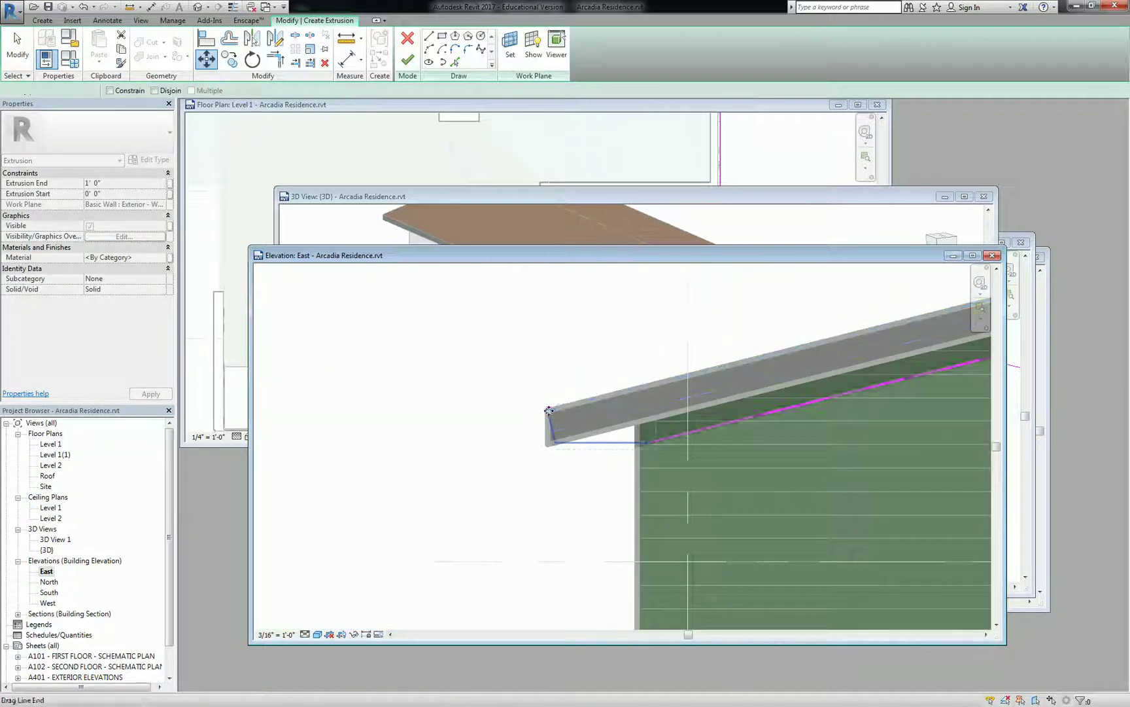
middle_click_drag(589, 392, 464, 410)
scroll(752, 391, "down", 4)
scroll(677, 434, "up", 4)
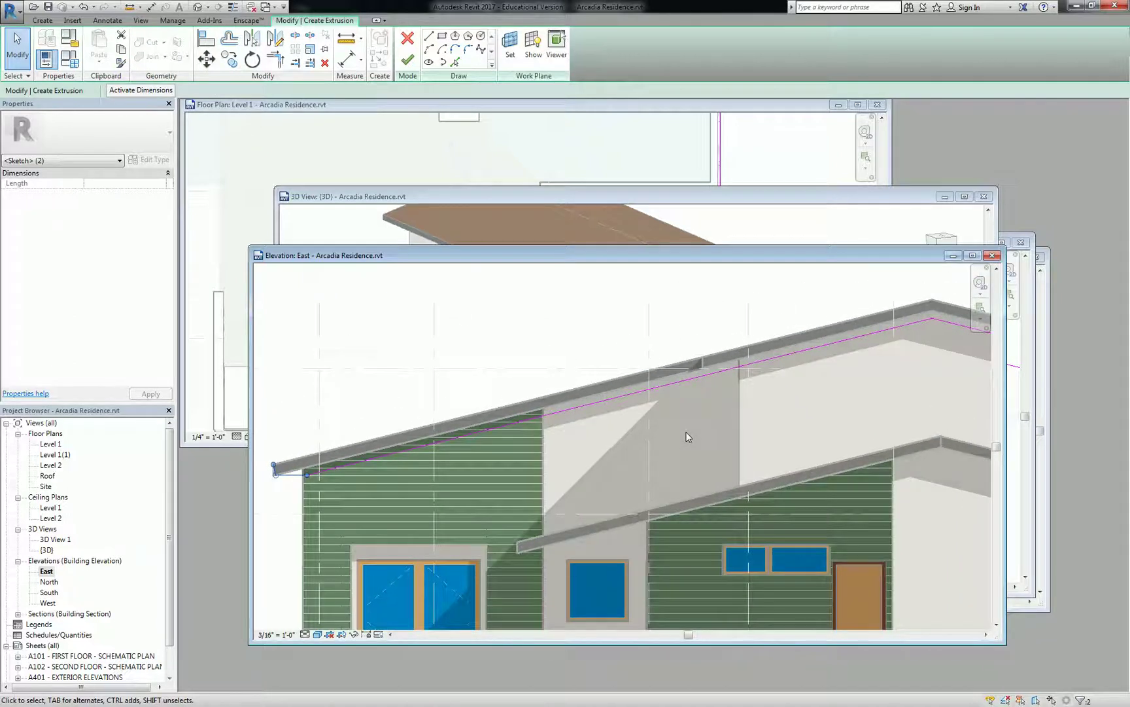
Step: Draw sketch lines along the roof top from the left eave up to the peak and down to the right eave
left_click(686, 431)
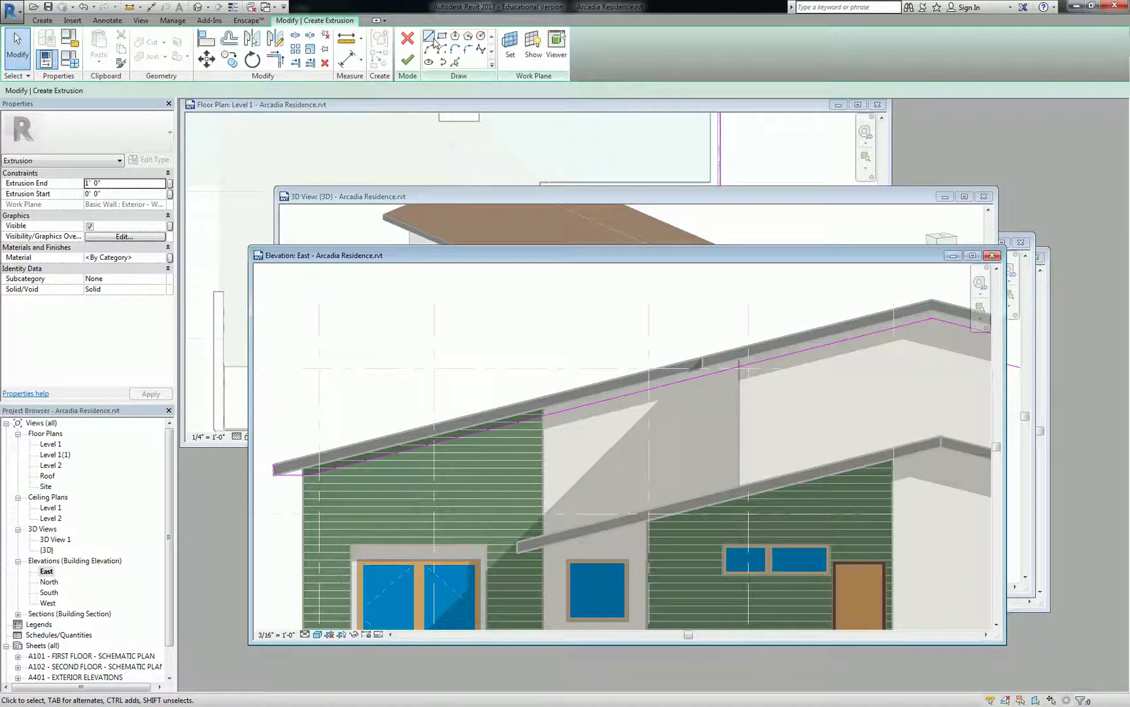
left_click(429, 38)
scroll(589, 426, "up", 3)
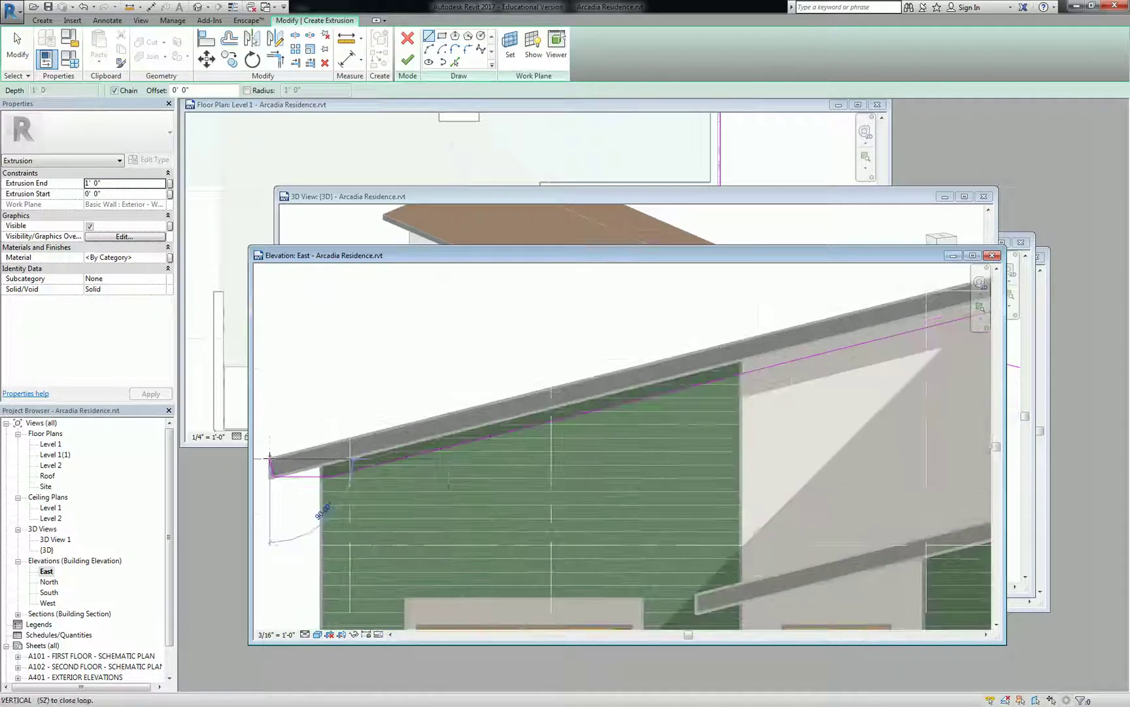
left_click(364, 442)
scroll(916, 308, "up", 2)
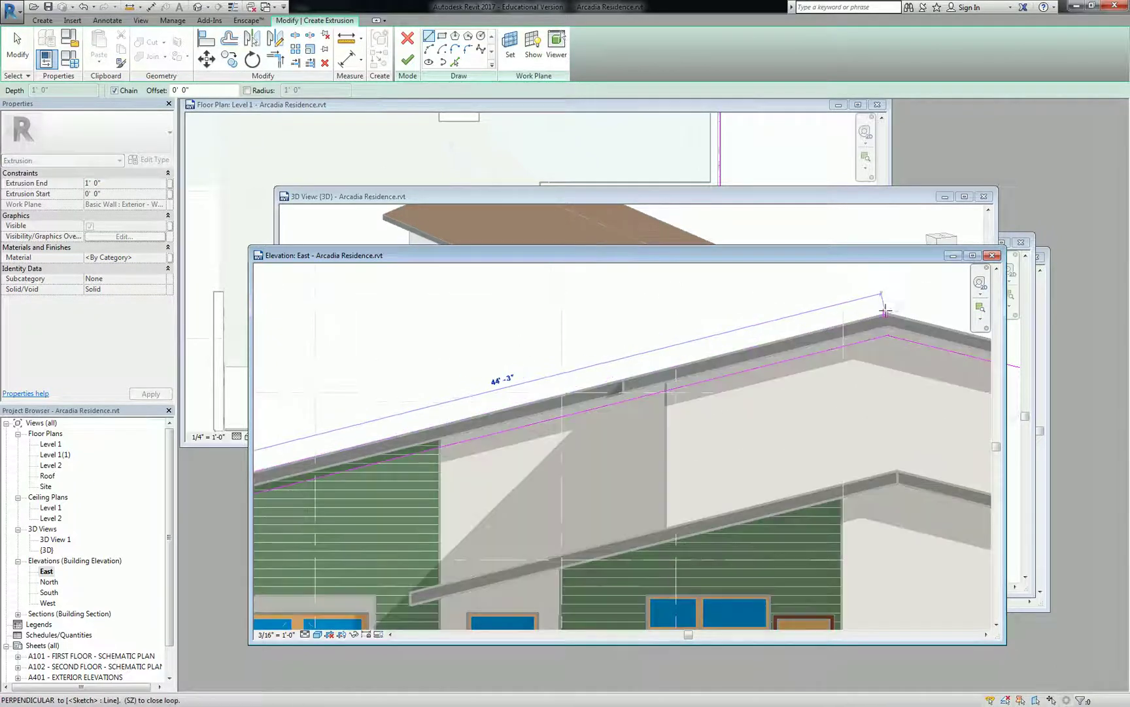
left_click(888, 313)
scroll(888, 313, "down", 3)
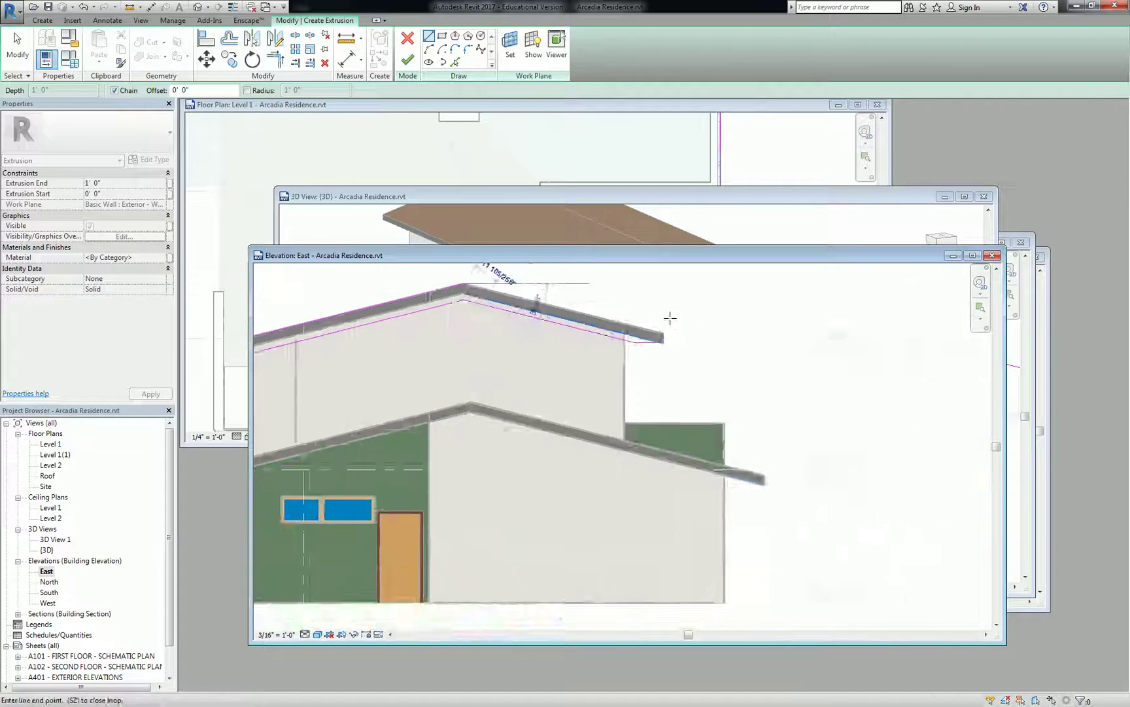
scroll(658, 345, "up", 4)
left_click(658, 345)
scroll(850, 401, "down", 3)
scroll(664, 328, "up", 4)
key("Escape")
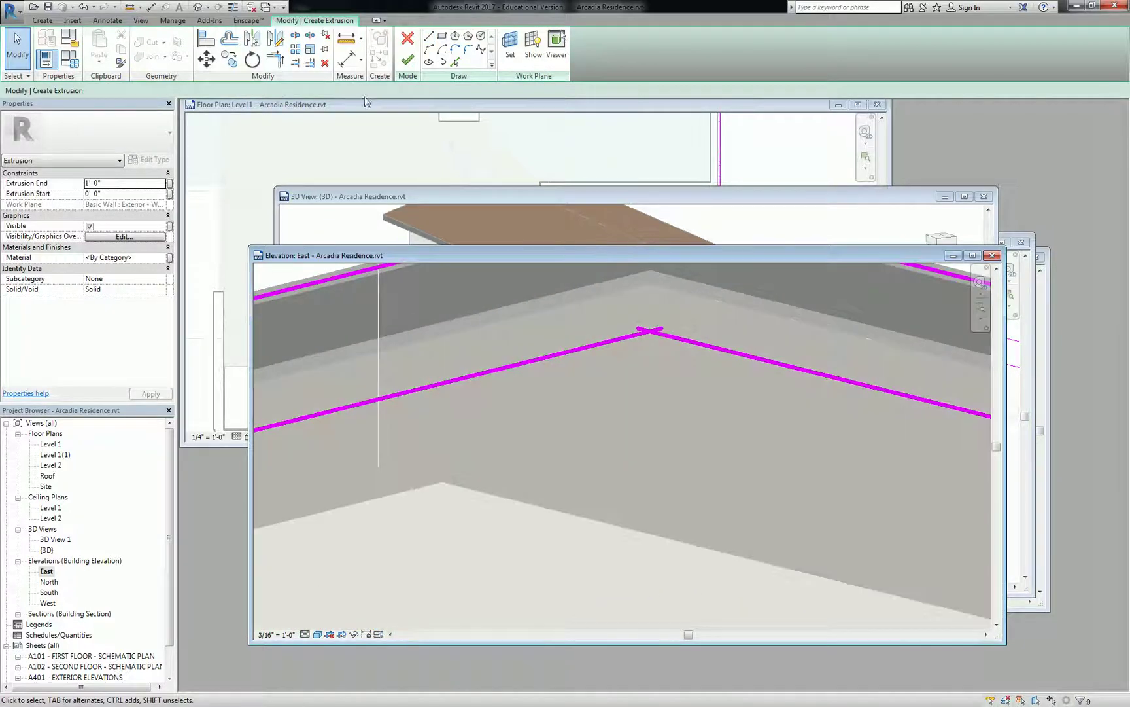
Step: Trim the two roof-top lines to a clean corner at the peak with TR
key("t")
key("r")
left_click(683, 340)
left_click(632, 335)
scroll(681, 353, "down", 3)
scroll(681, 353, "down", 3)
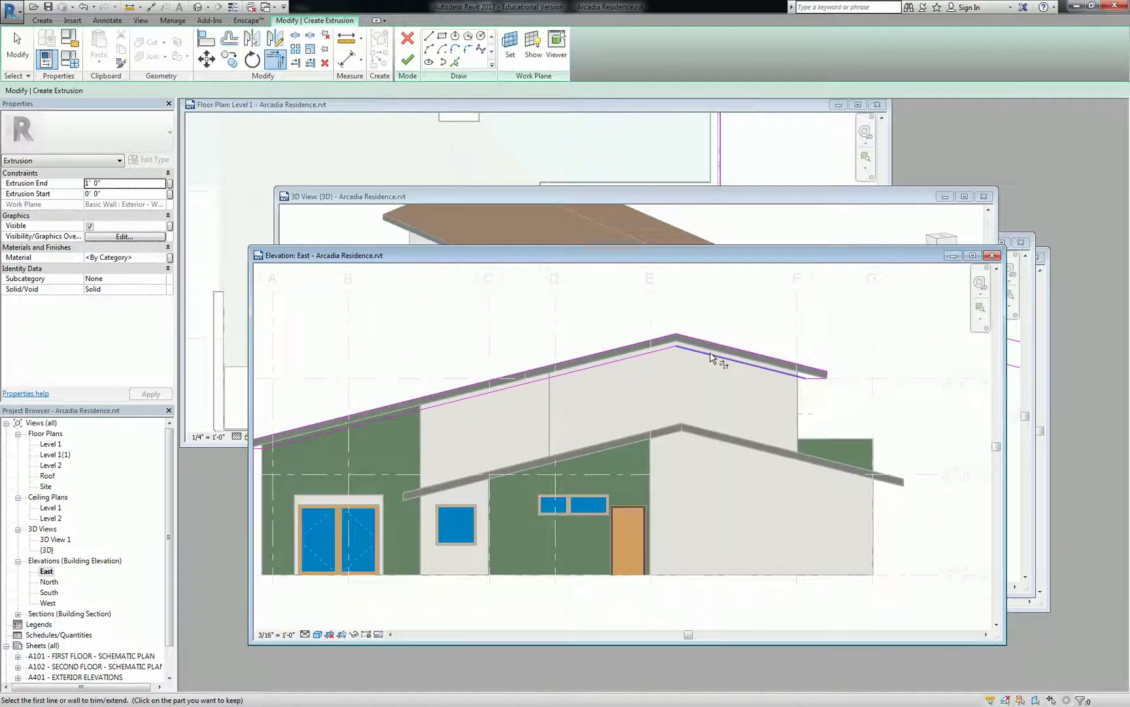
Step: Move the right upper roof sketch line 1' into place with MV
key("Escape")
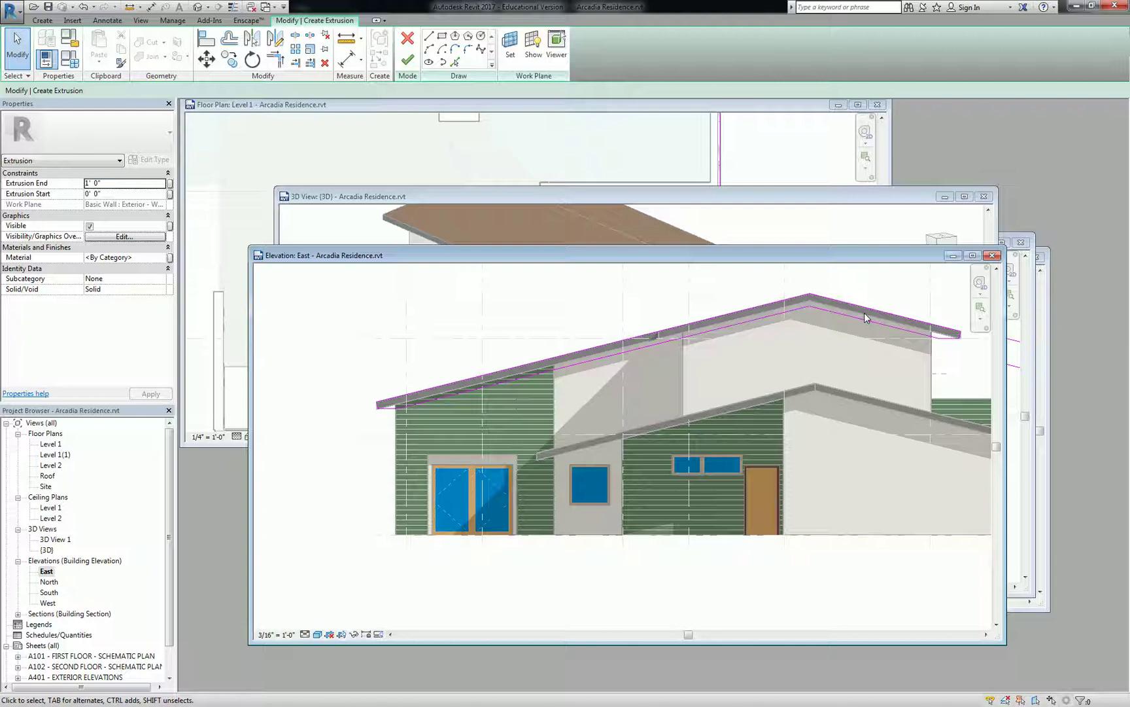
scroll(772, 348, "up", 5)
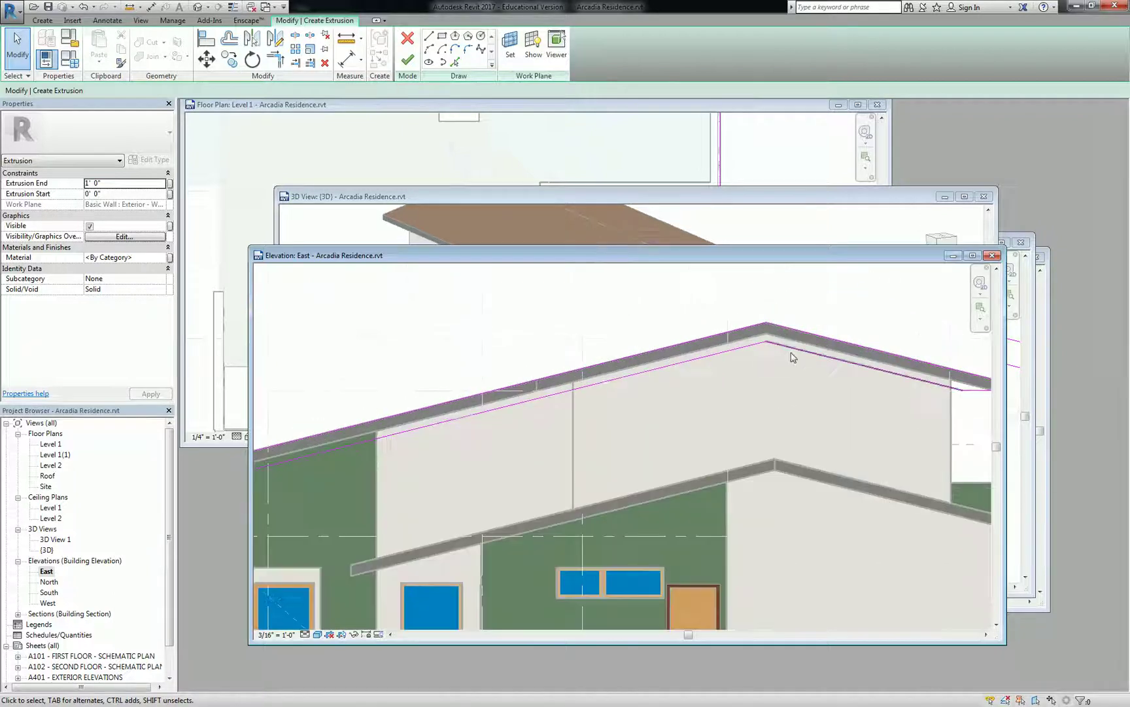
mouse_move(768, 308)
middle_mouse_down()
mouse_move(760, 345)
mouse_move(745, 346)
middle_mouse_up()
left_click(746, 345)
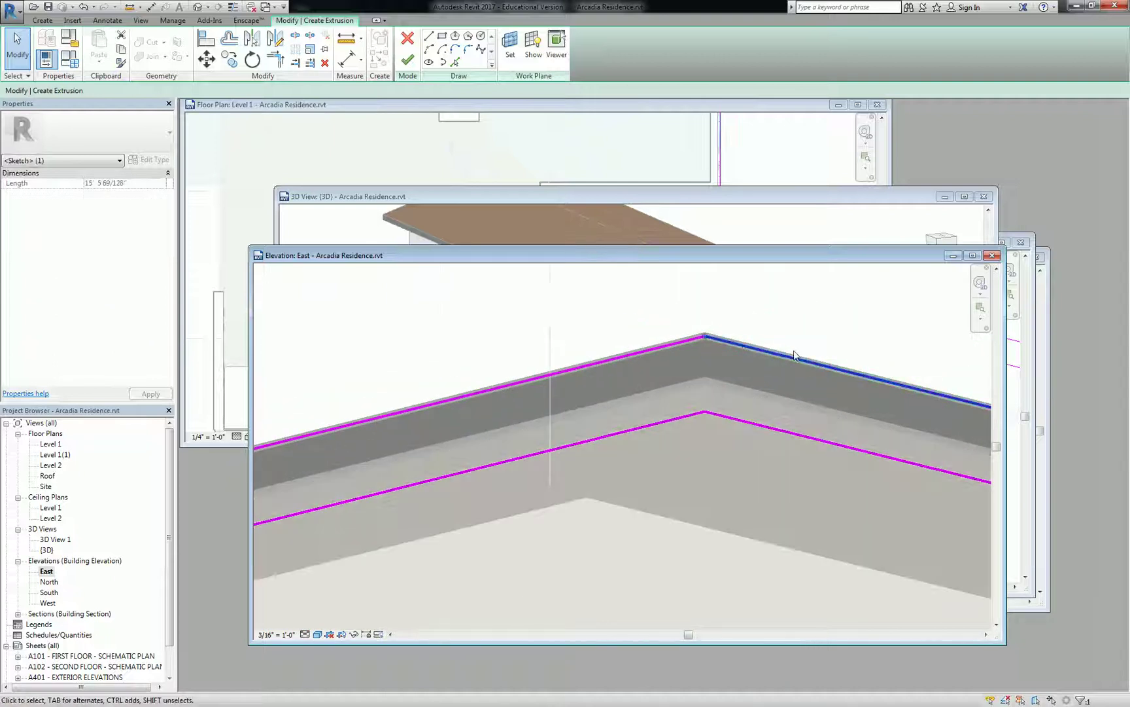
key("m")
key("v")
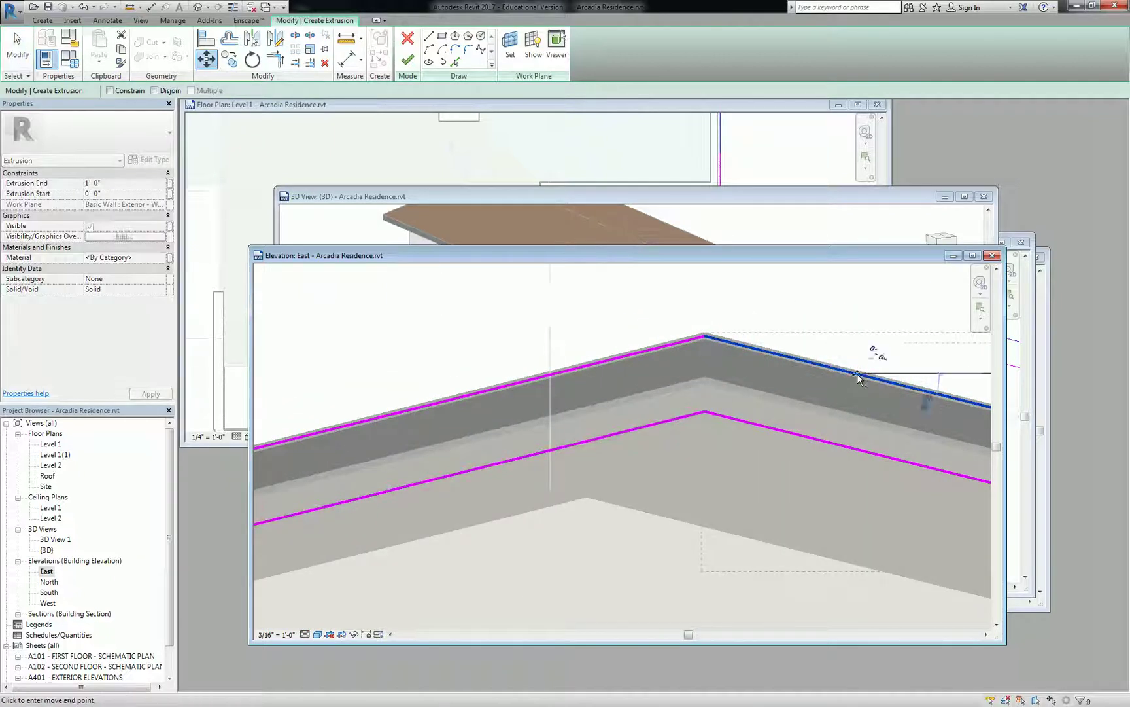
left_click(851, 391)
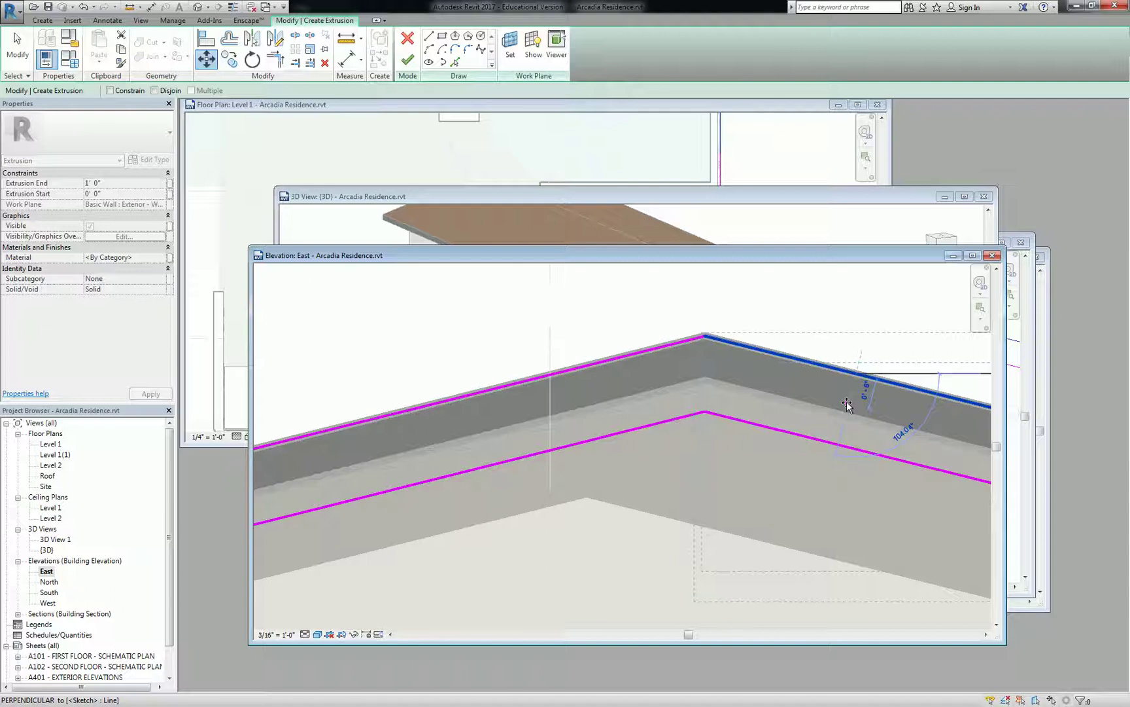
type("1'")
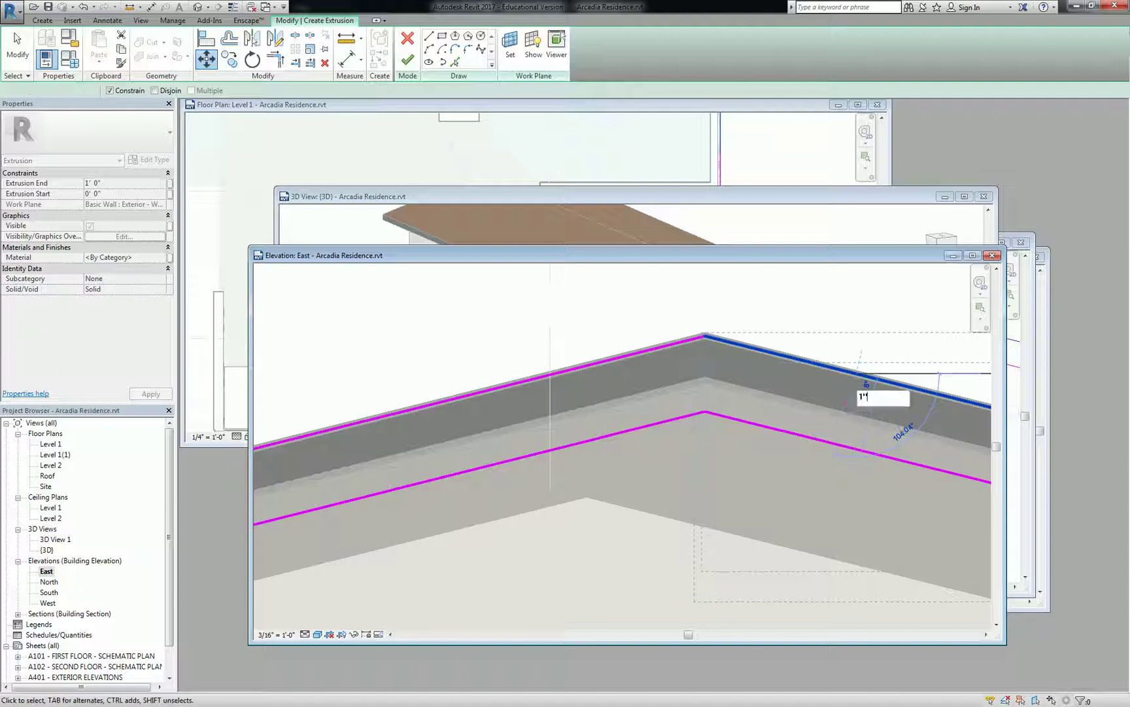
key("Return")
Step: Move the left upper roof sketch line to the perpendicular point below the roof and deselect it
left_click(674, 346)
key("m")
key("v")
left_click(673, 344)
left_click(680, 364)
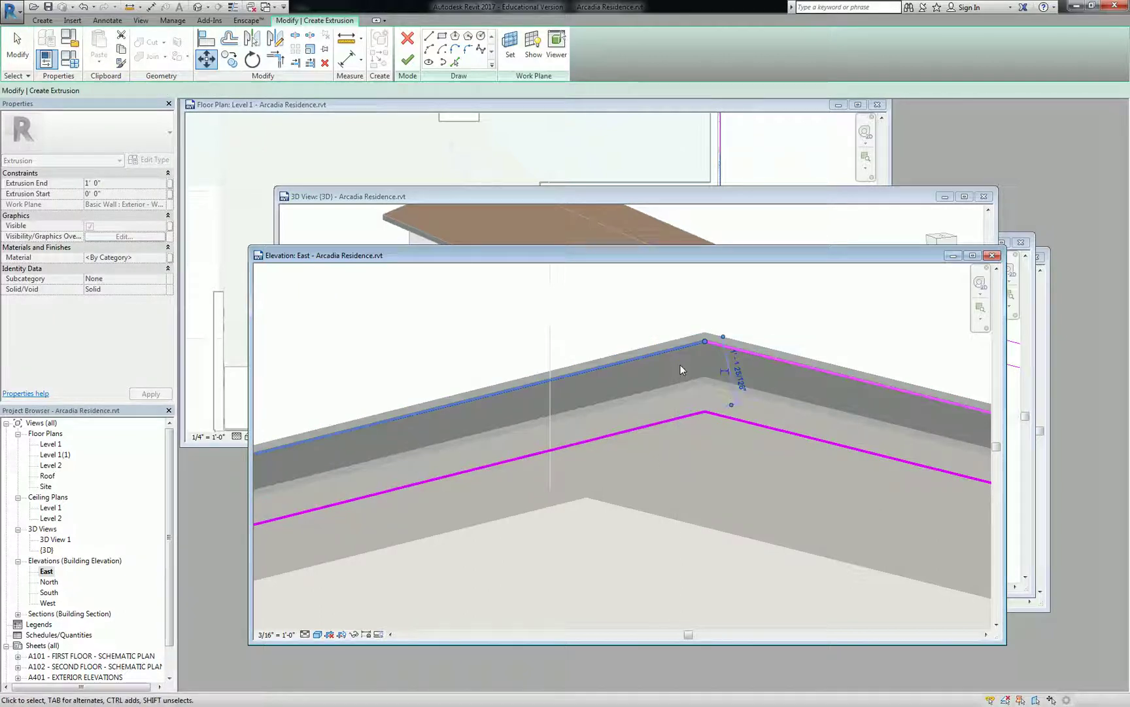
key("Escape")
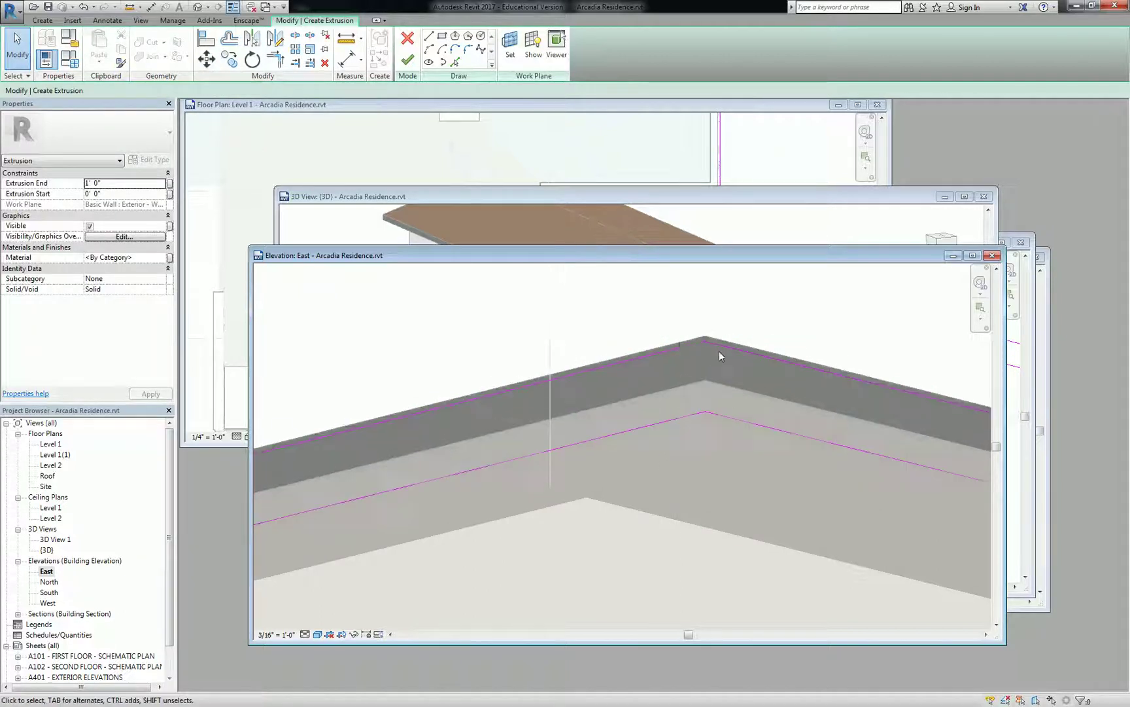
scroll(716, 347, "up", 4)
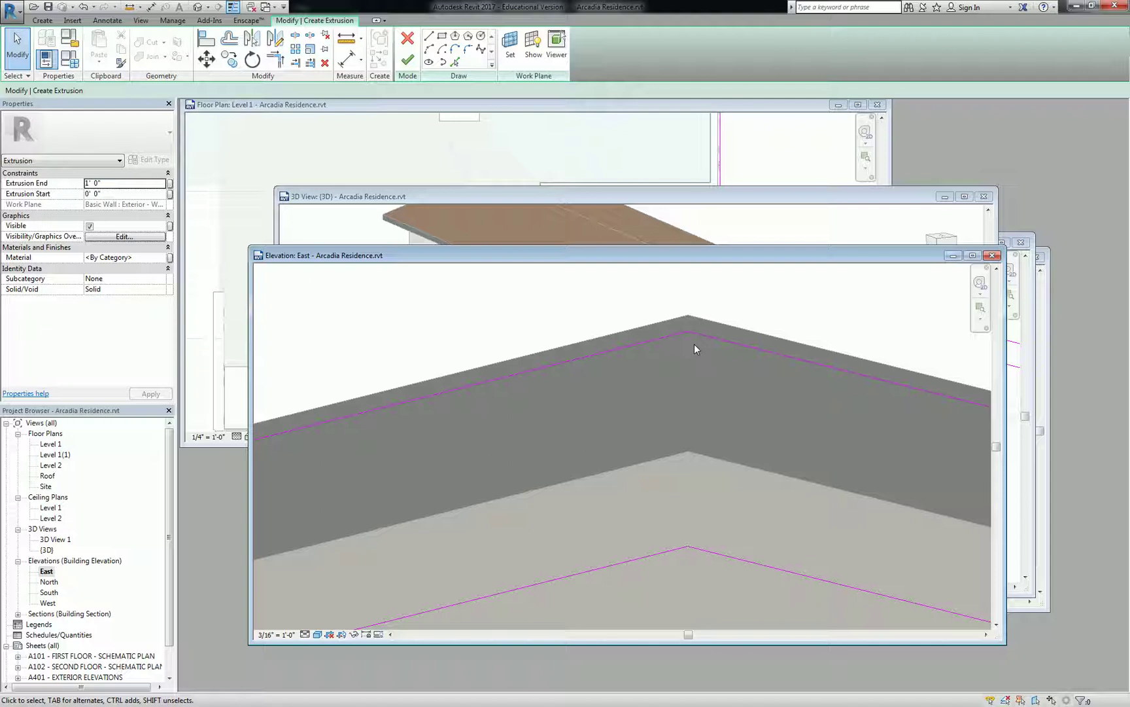
Step: Finish the fascia sketch and stretch its start along the roof to -78' 8 23/128" in 3D
left_click(408, 60)
left_click(746, 232)
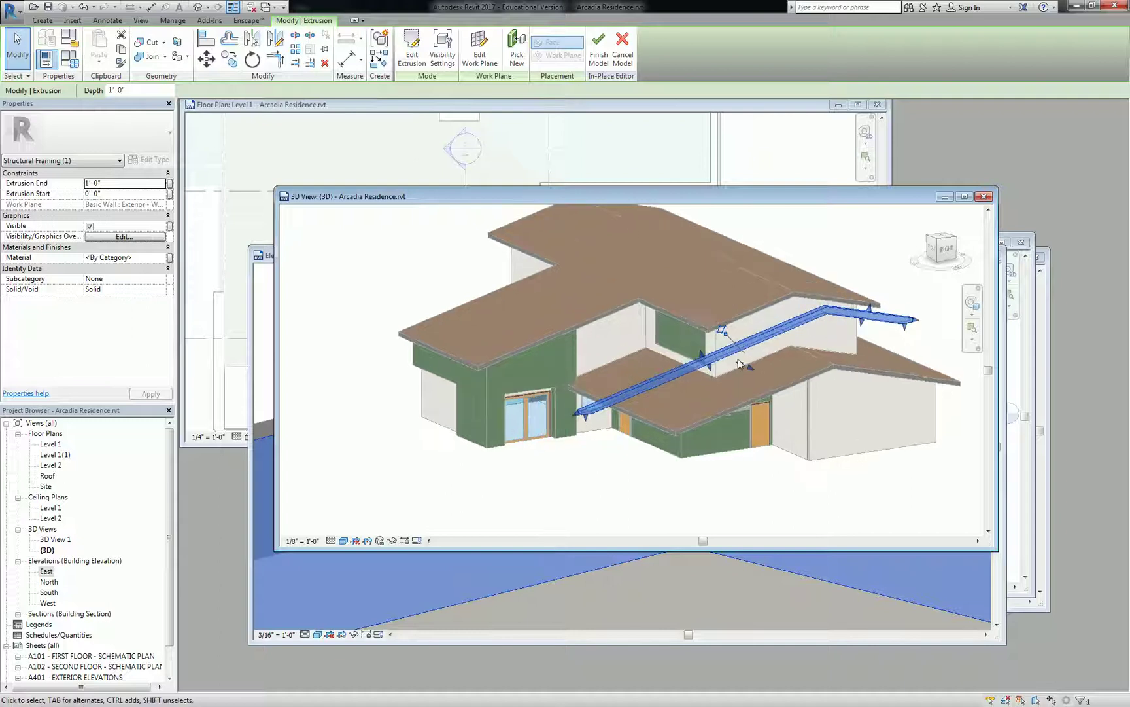
scroll(751, 317, "up", 1)
left_click_drag(685, 370, 720, 308)
scroll(713, 298, "down", 2)
key("Escape")
key("Escape")
scroll(651, 316, "up", 1)
scroll(654, 330, "up", 3)
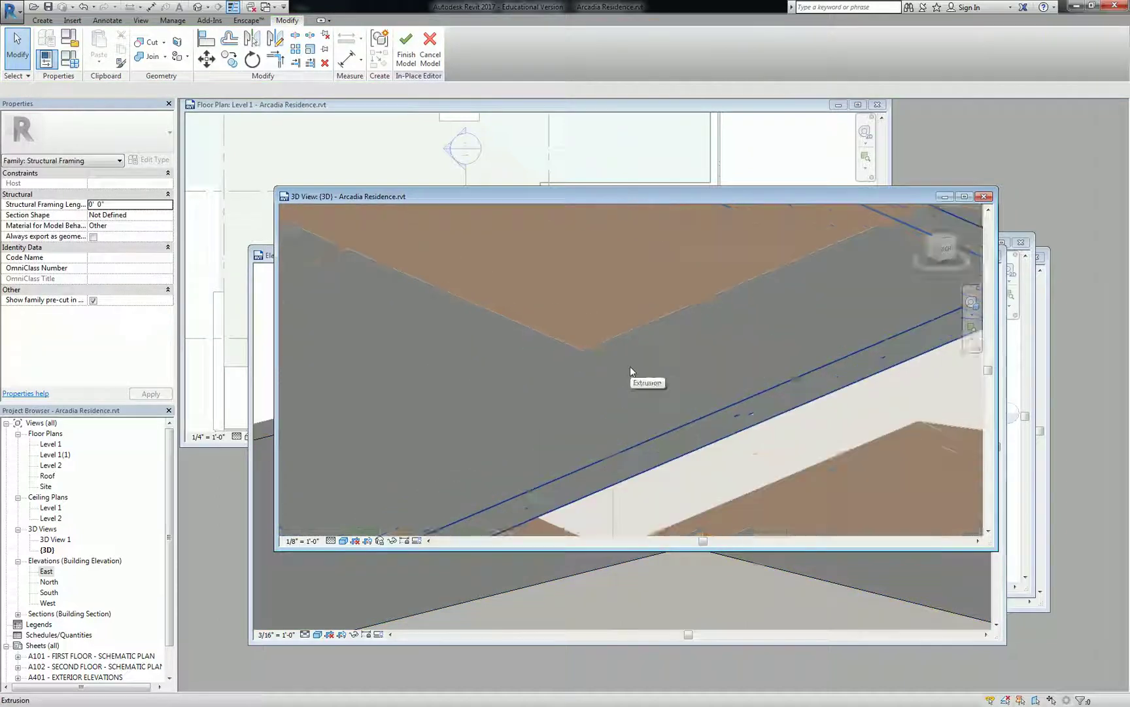
scroll(629, 383, "down", 5)
left_click(608, 415)
middle_click_drag(608, 415, 659, 482, "shift")
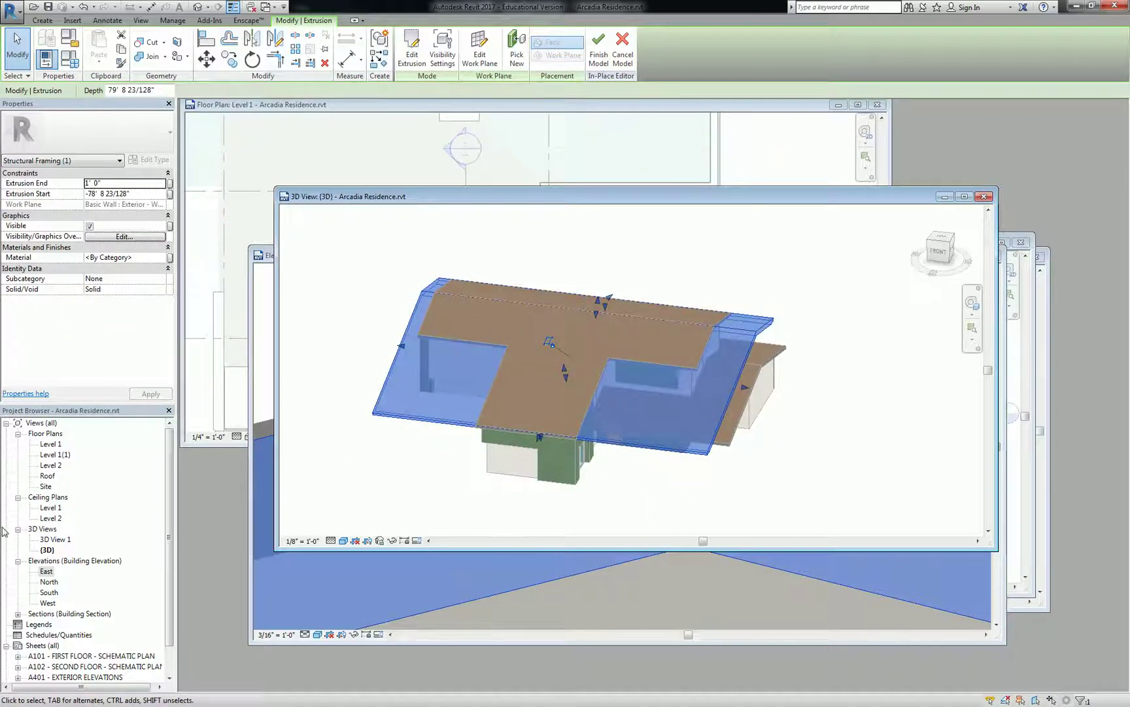
Step: In the South elevation, trim the fascia to run from -75' 3 197/256" to -9' 6"
double_click(48, 591)
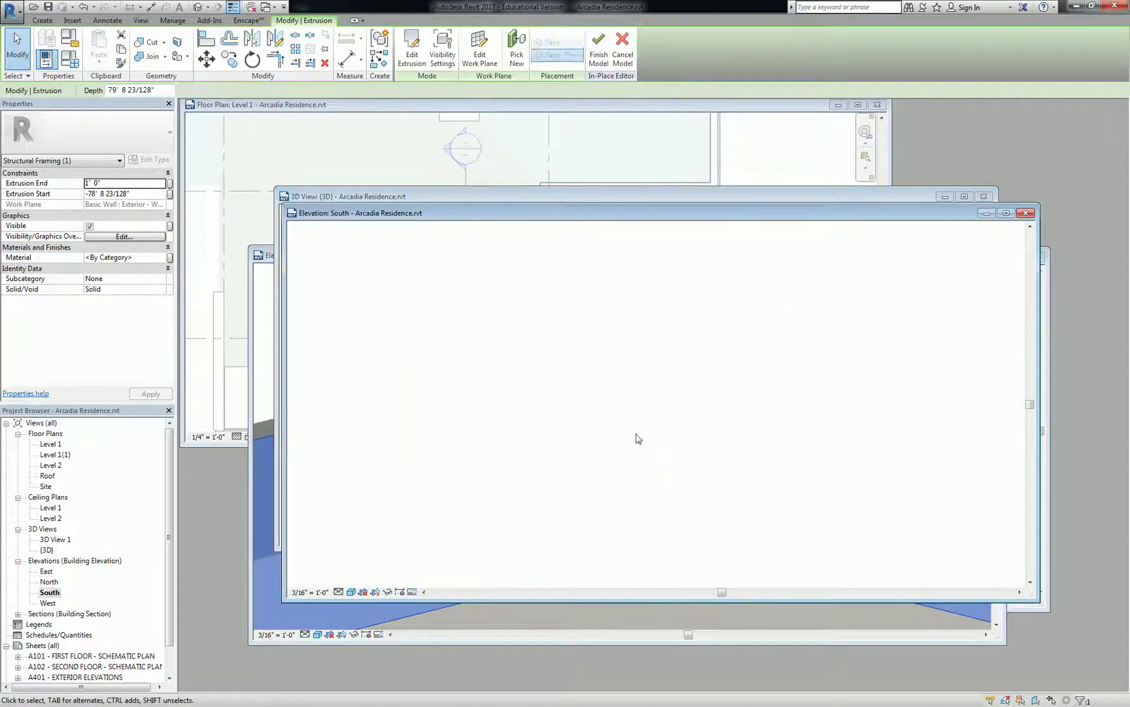
scroll(916, 385, "up", 3)
left_click_drag(831, 399, 798, 394)
scroll(833, 398, "down", 2)
scroll(832, 398, "down", 1)
scroll(387, 335, "up", 5)
left_click_drag(416, 405, 463, 403)
scroll(463, 400, "down", 3)
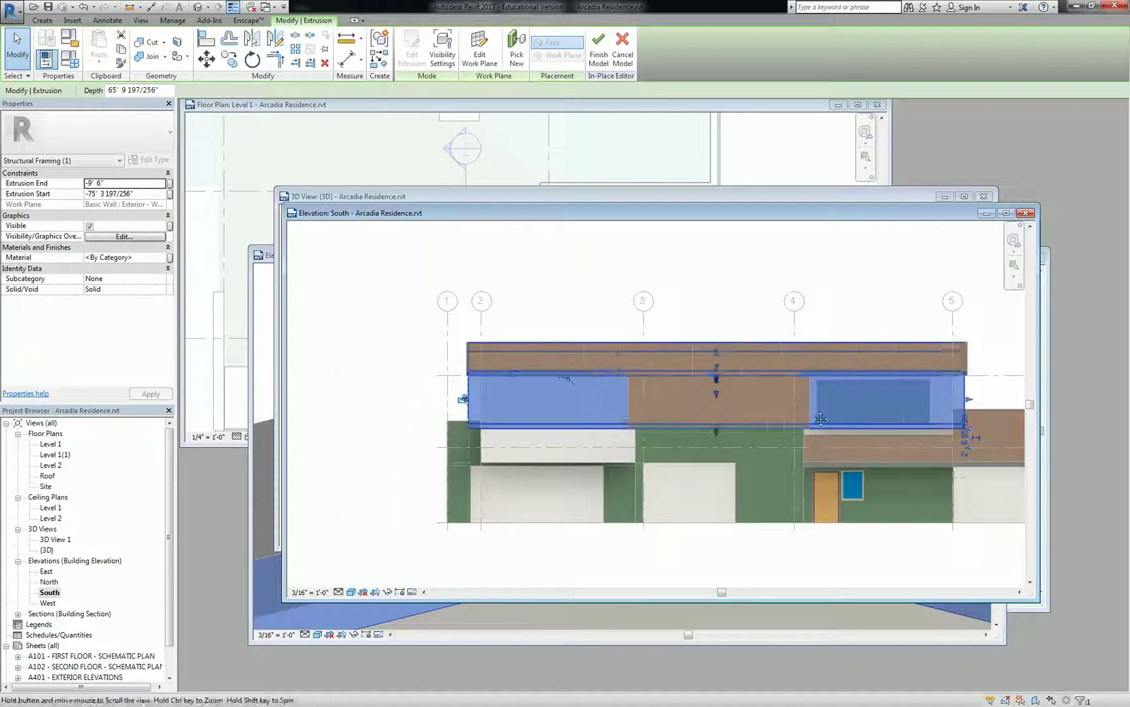
scroll(854, 378, "up", 2)
scroll(553, 430, "down", 2)
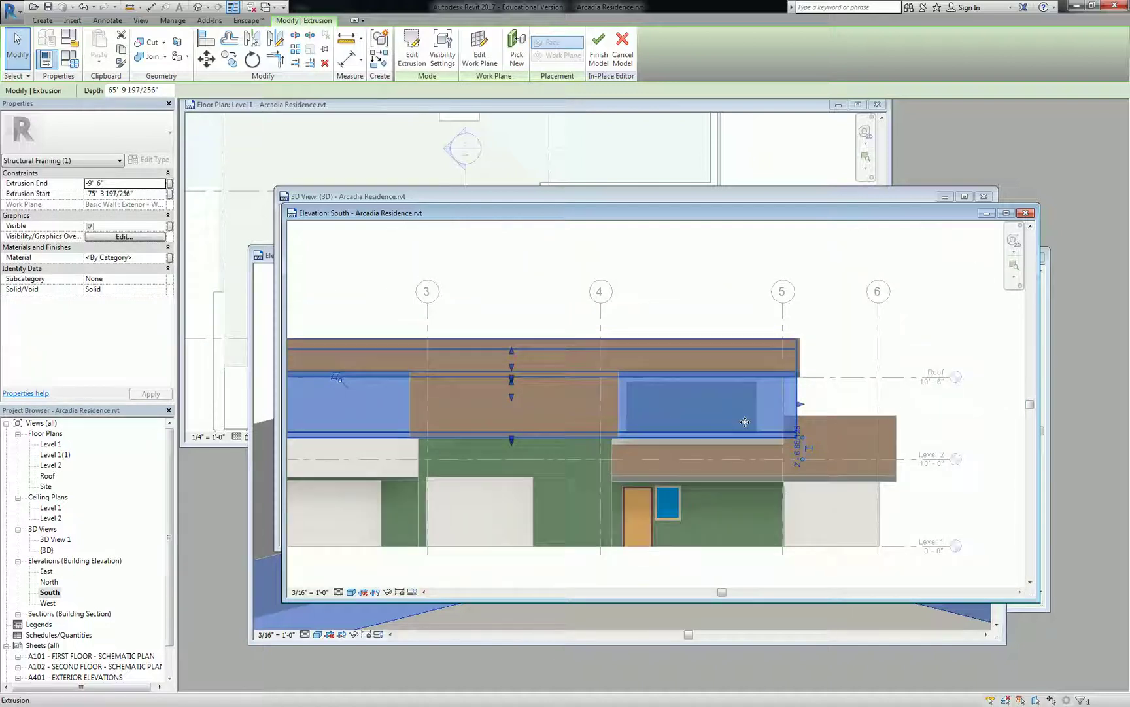
Step: Bring the East elevation, then the 3D view forward and orbit the model
left_click(884, 617)
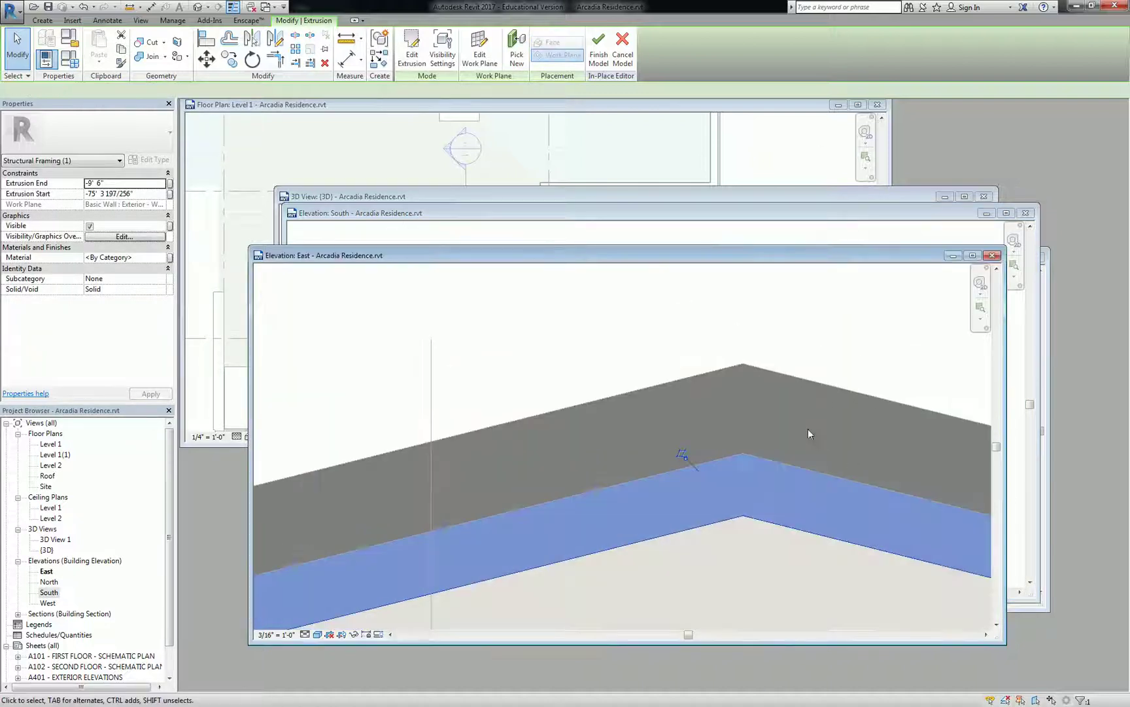
left_click(456, 200)
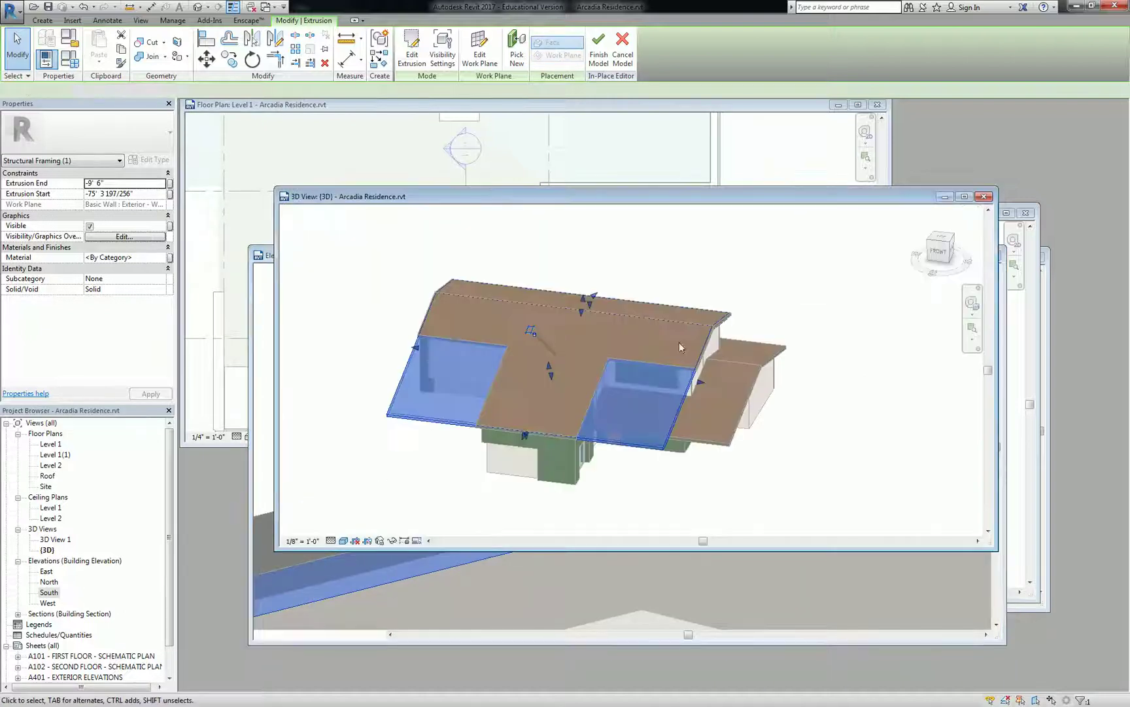
middle_click_drag(681, 342, 662, 371, "shift")
Step: Reselect the fascia extrusion and open the Void Forms list on the Create tab
key("Escape")
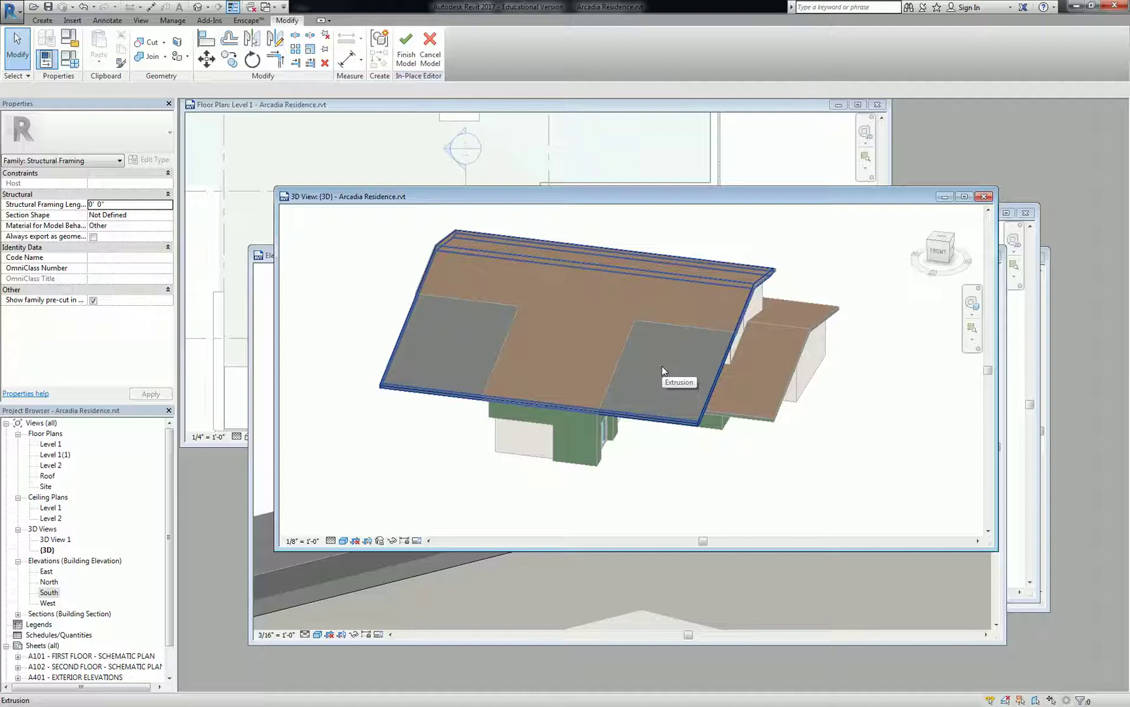
left_click(662, 370)
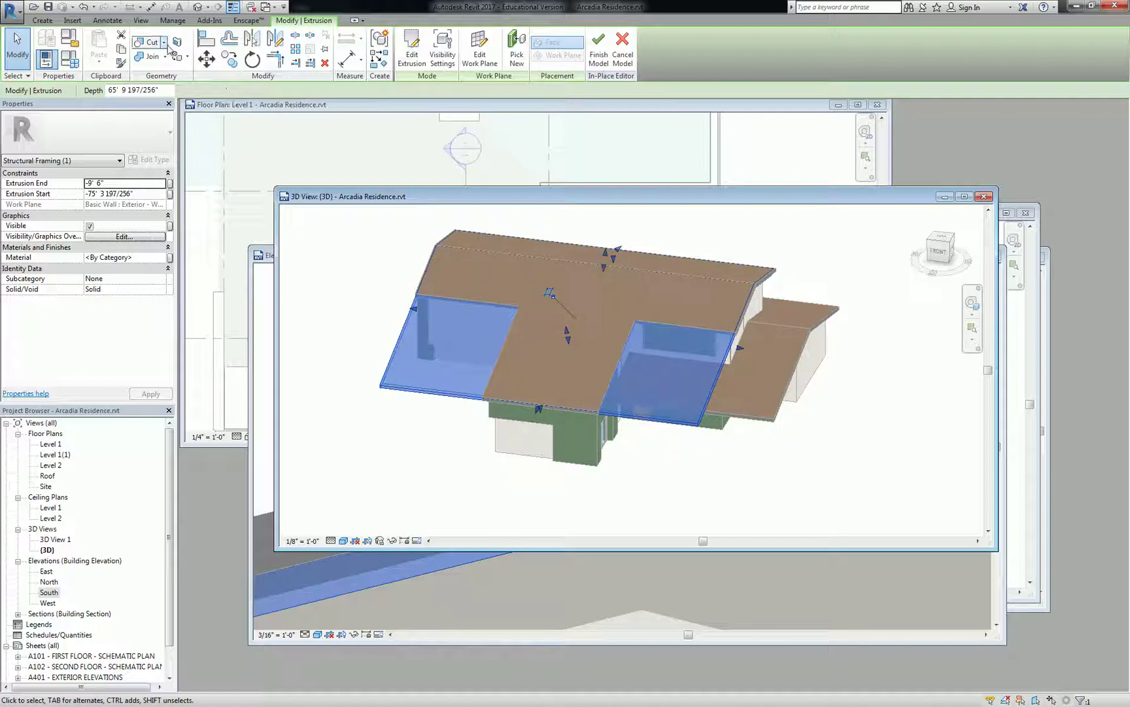
left_click(51, 22)
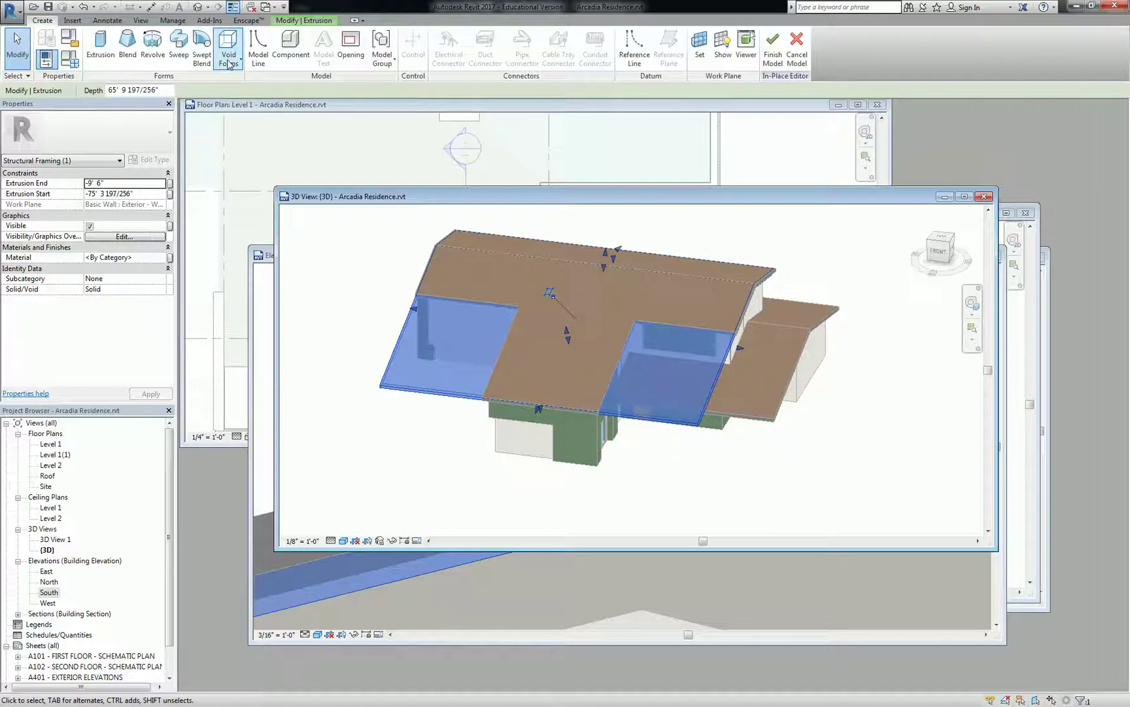
left_click(228, 52)
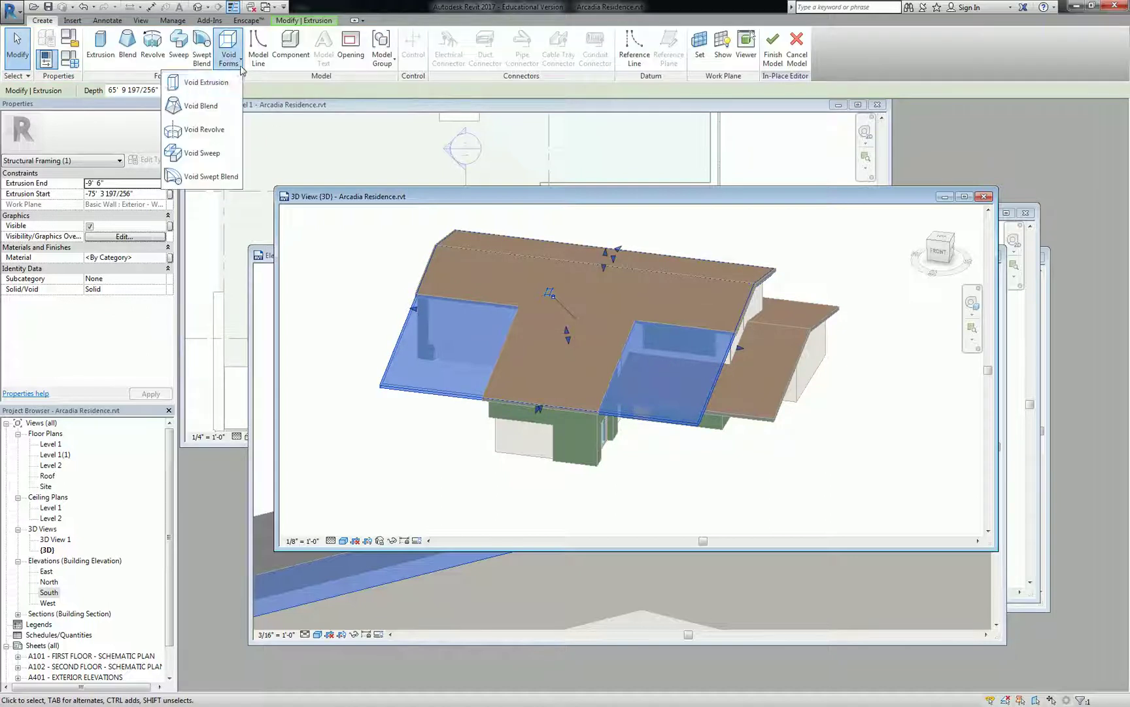
Step: Start a void extrusion and sketch a rectangle over one roof wing in the Roof plan
left_click(206, 82)
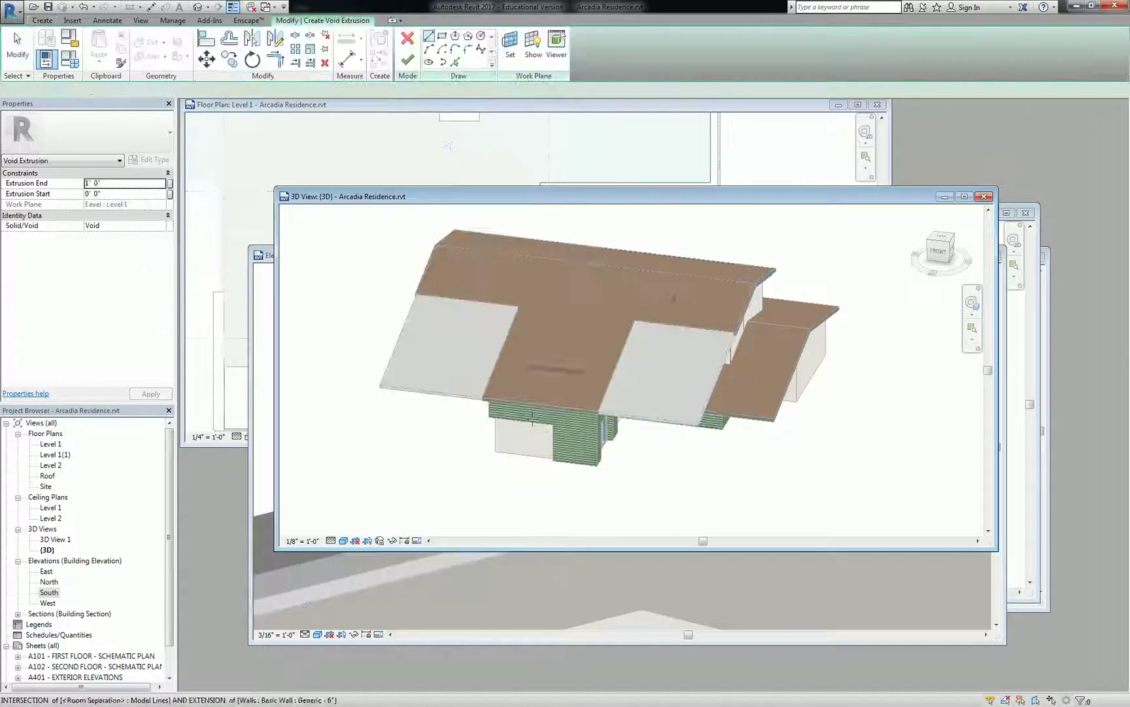
left_click(237, 339)
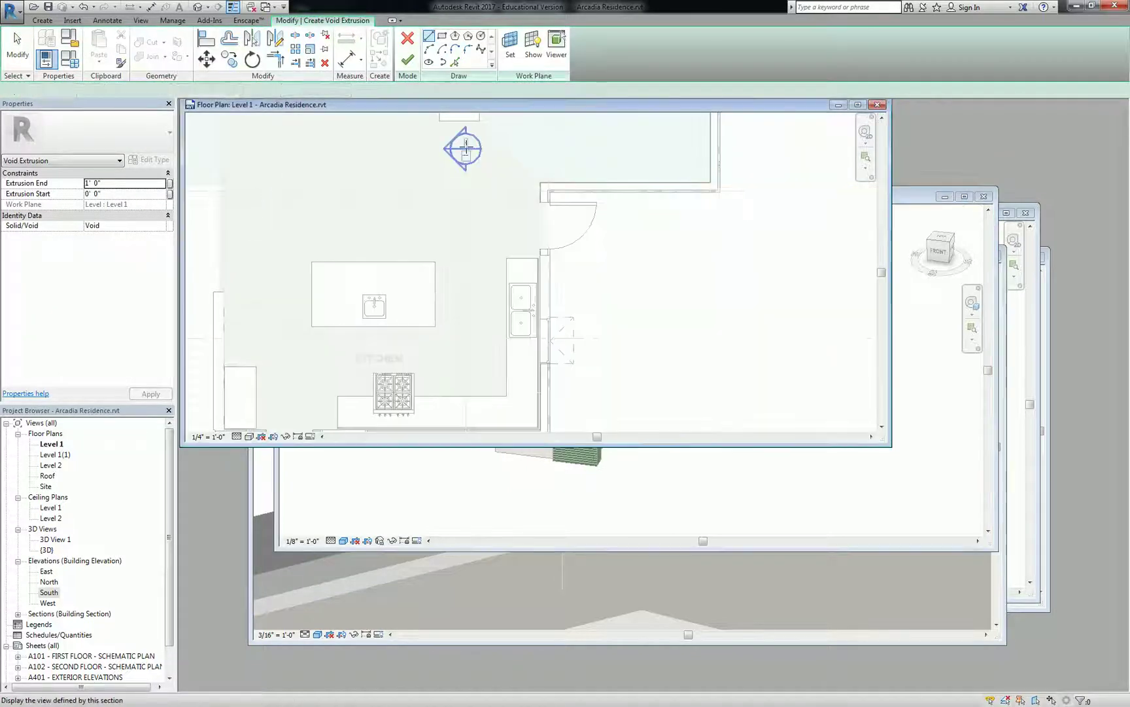
double_click(47, 476)
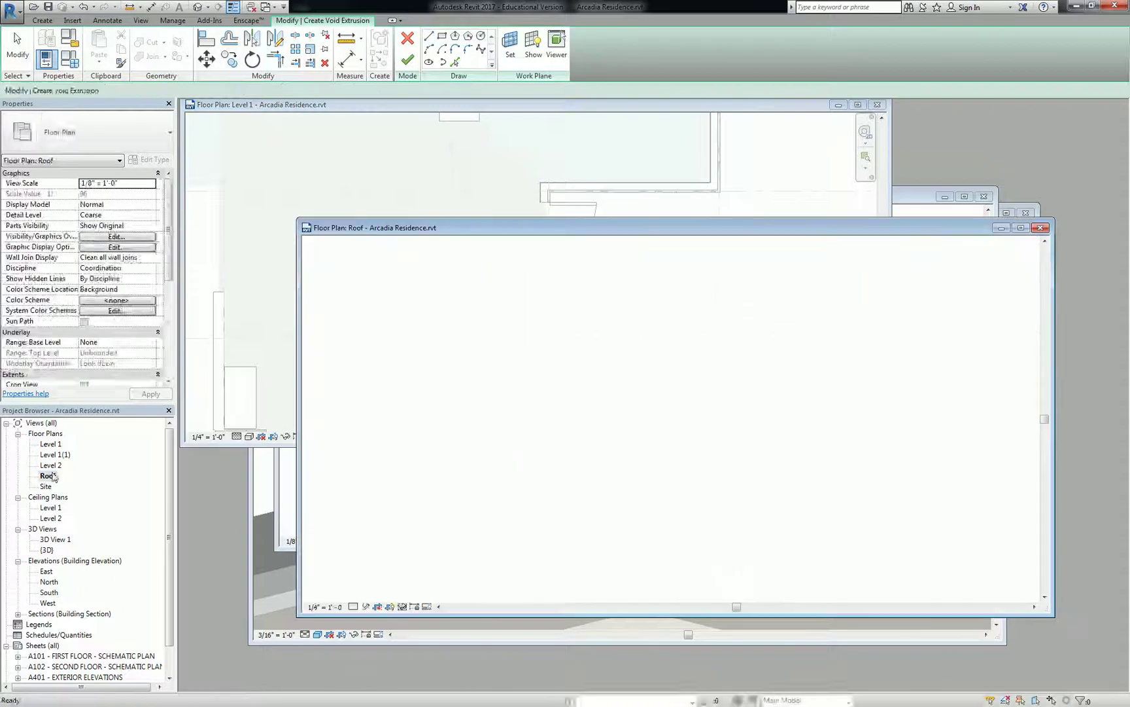
left_click(442, 36)
left_click(437, 482)
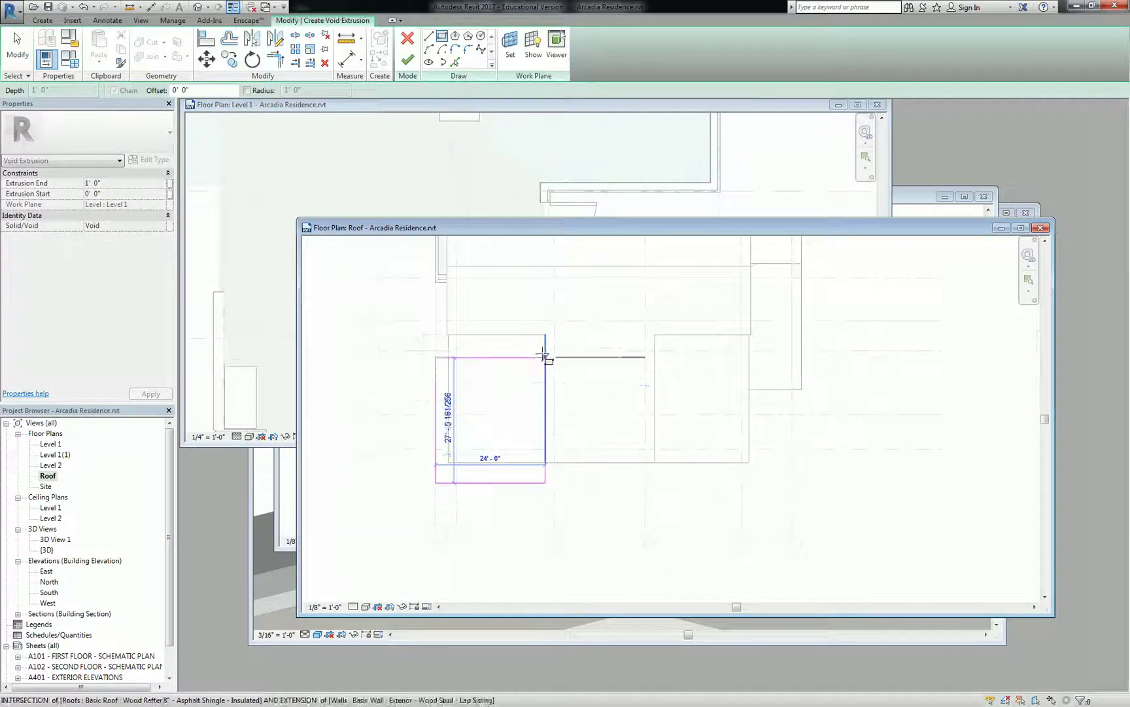
scroll(550, 327, "up", 2)
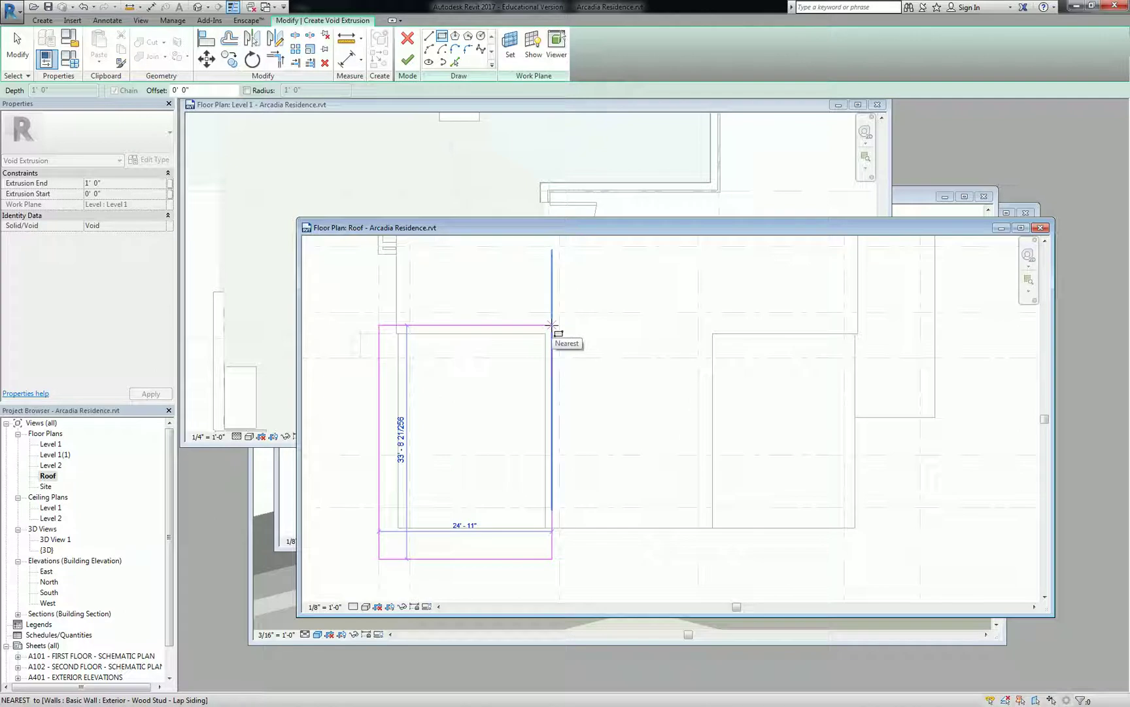
scroll(552, 325, "up", 3)
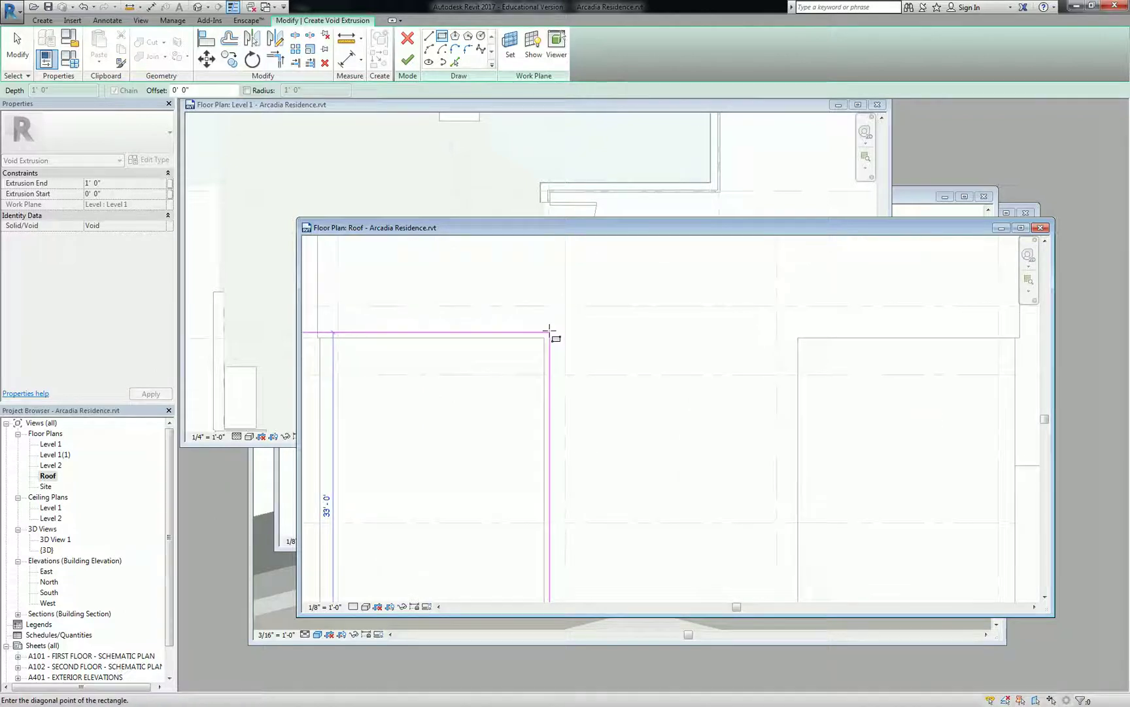
left_click(550, 333)
scroll(550, 332, "down", 5)
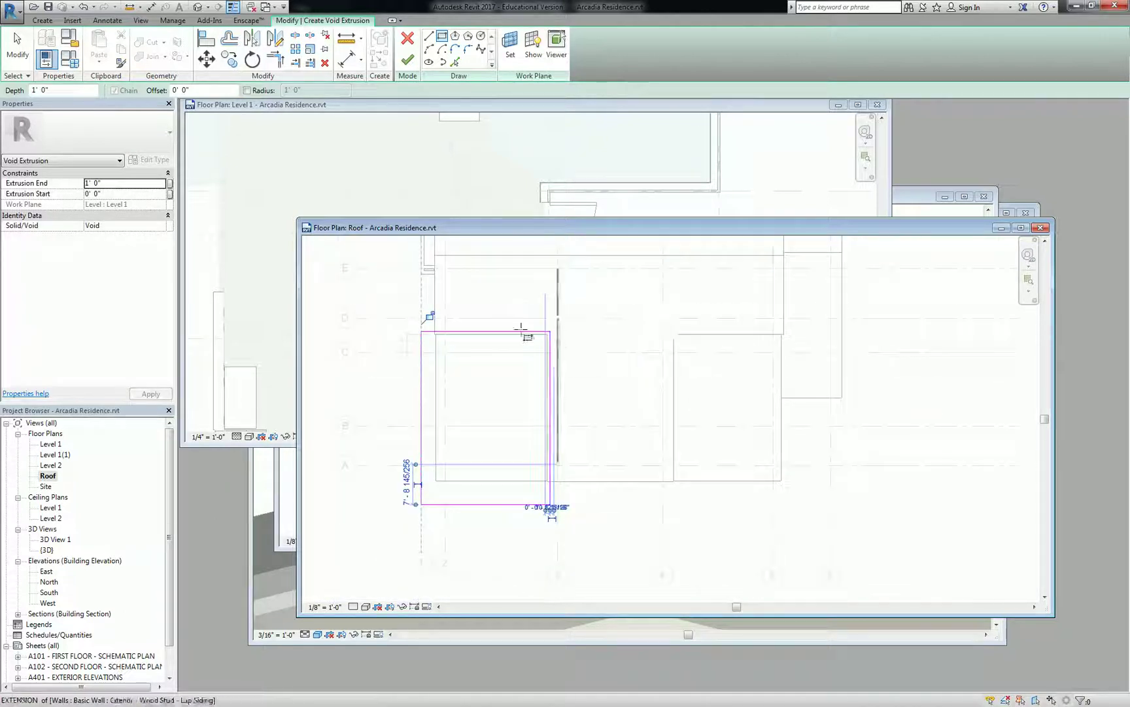
key("Escape")
Step: Mirror the rectangle about a drawn axis to copy it over the other wing
left_click_drag(394, 310, 600, 548)
key("d")
key("m")
left_click(612, 481)
left_click(611, 500)
key("Escape")
Step: Lengthen the left rectangle by dragging its bottom edge downward
scroll(674, 419, "up", 3)
middle_click_drag(674, 404, 699, 474)
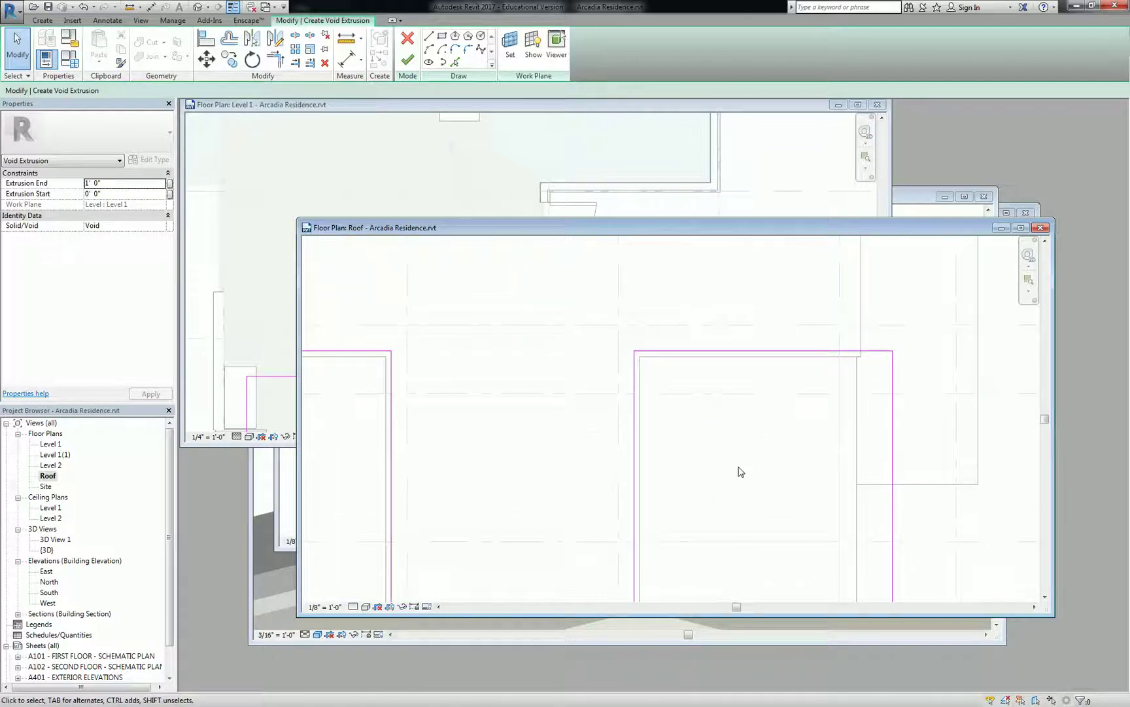
scroll(889, 416, "down", 2)
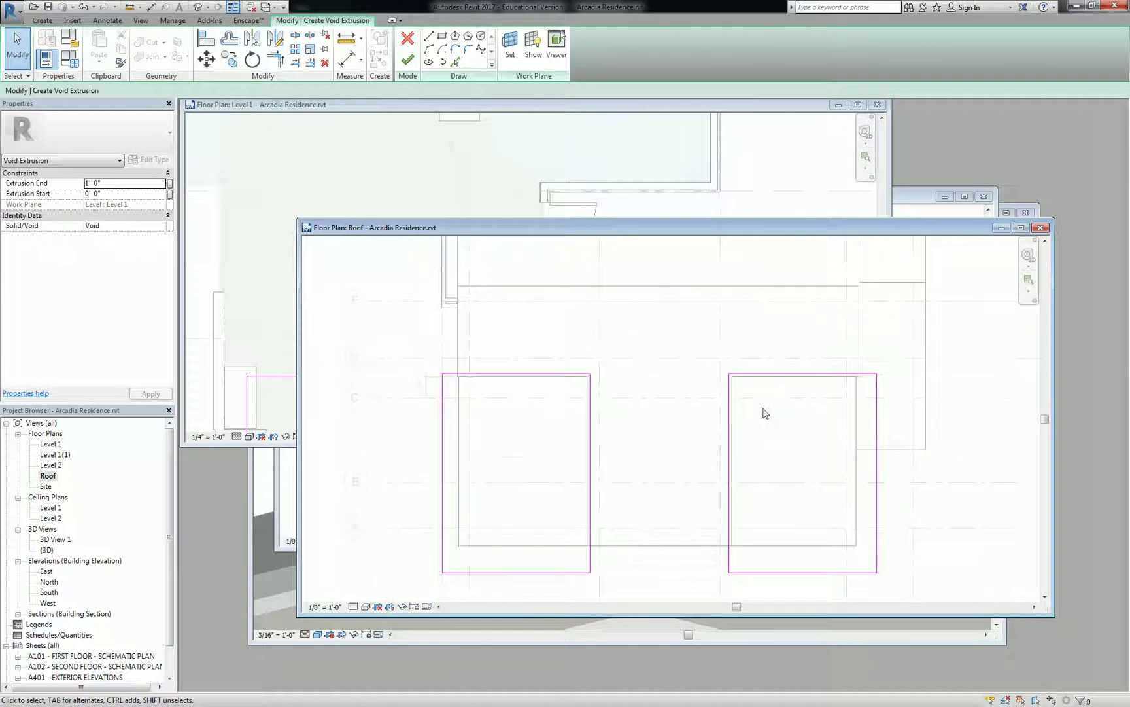
scroll(580, 479, "up", 2)
scroll(532, 558, "down", 2)
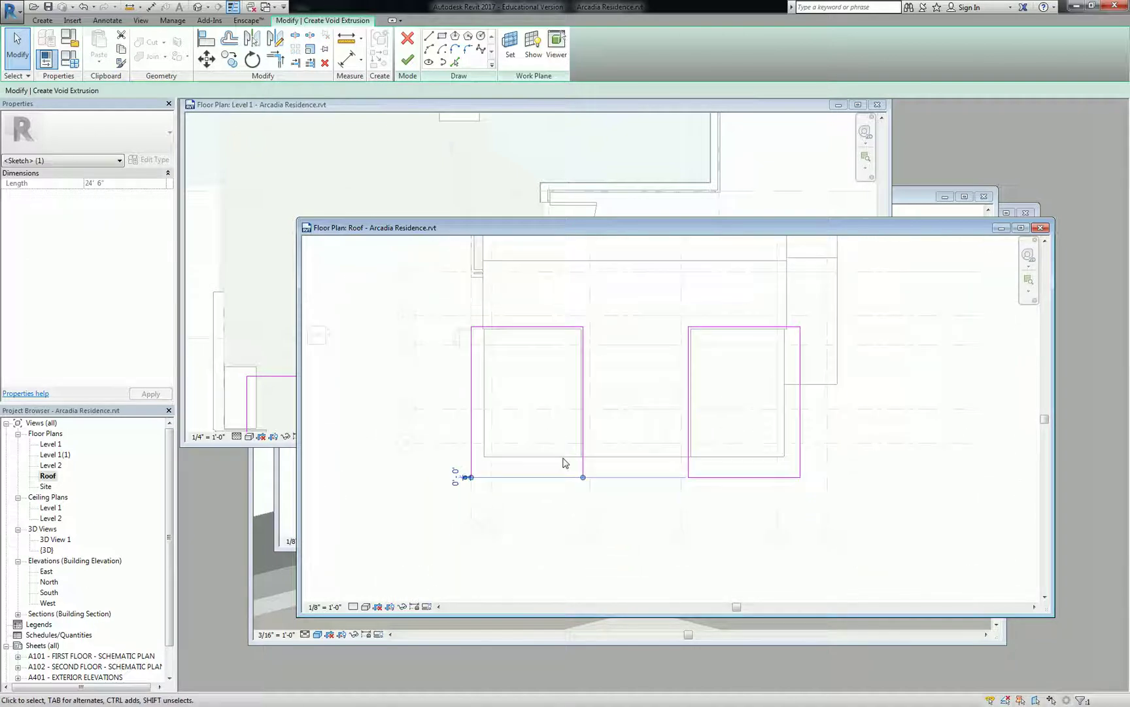
mouse_move(545, 477)
left_mouse_down()
mouse_move(550, 550)
mouse_move(548, 463)
left_mouse_up()
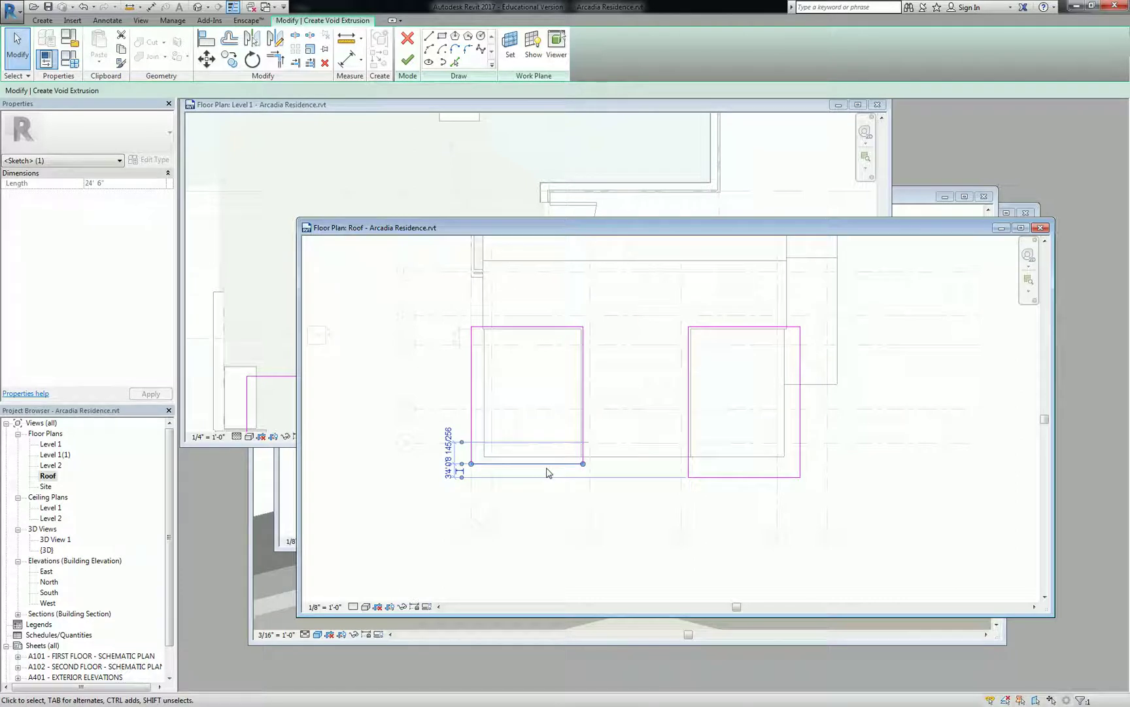
Step: Finish the void sketch and raise the voids to 30' through the roof in 3D
left_click(408, 63)
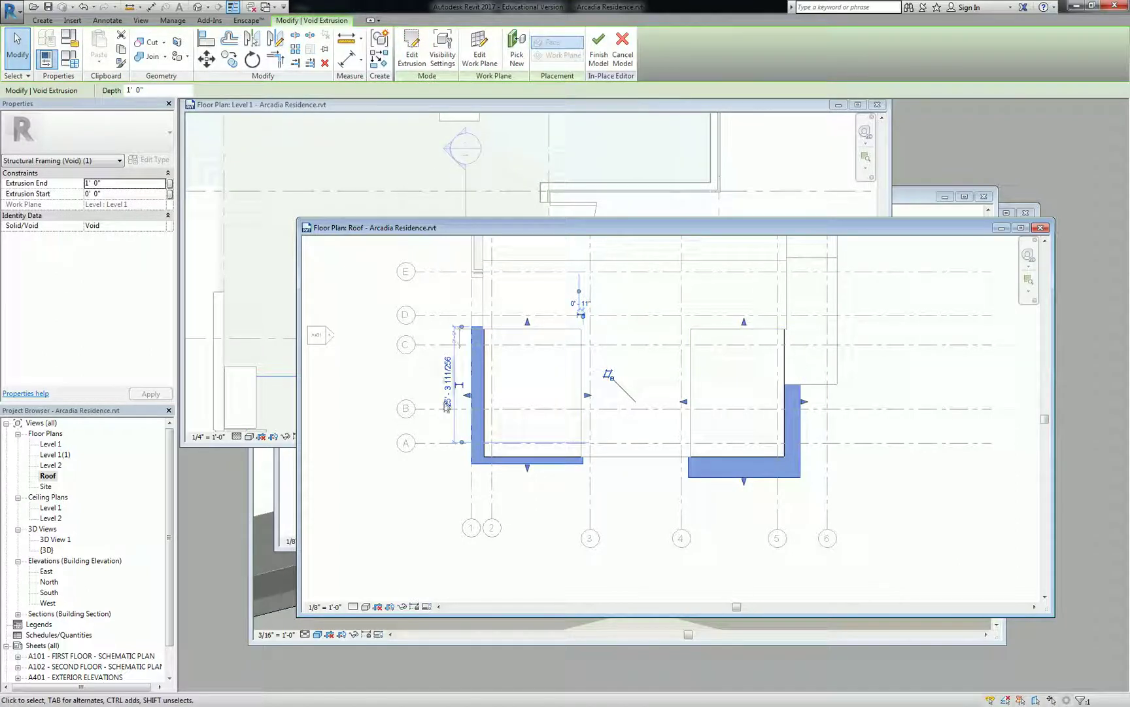
left_click(920, 196)
scroll(676, 448, "up", 3)
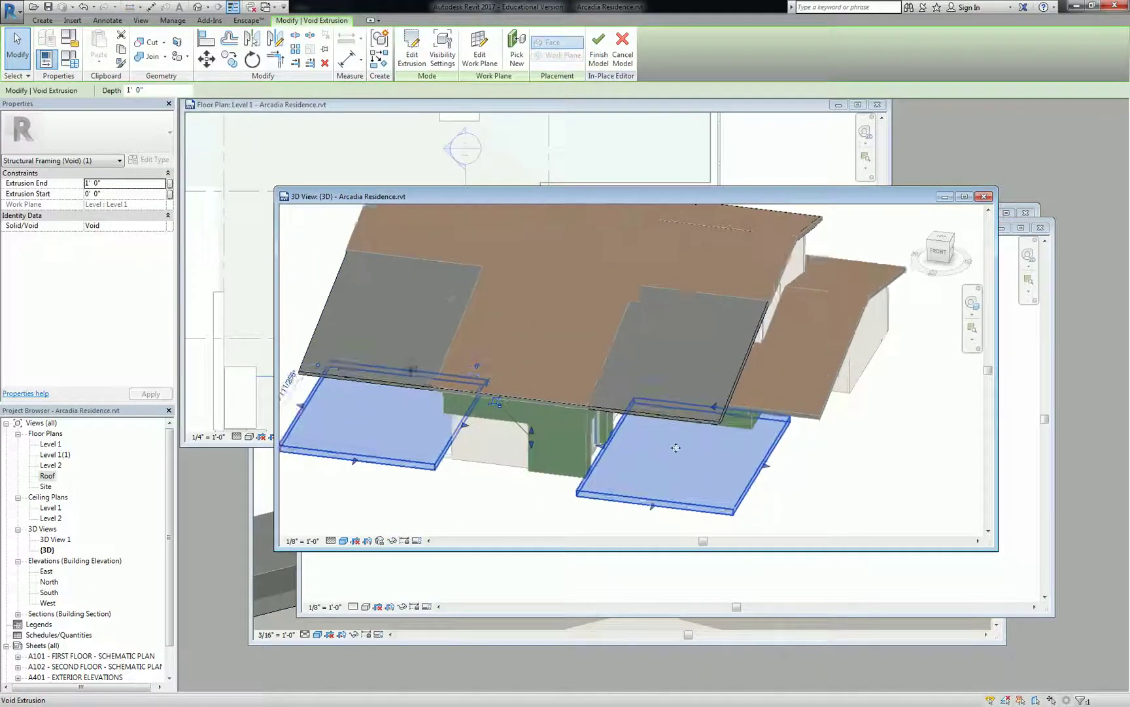
scroll(676, 447, "down", 1)
left_click_drag(548, 432, 551, 281)
middle_click_drag(551, 281, 510, 418, "shift")
left_click(419, 207)
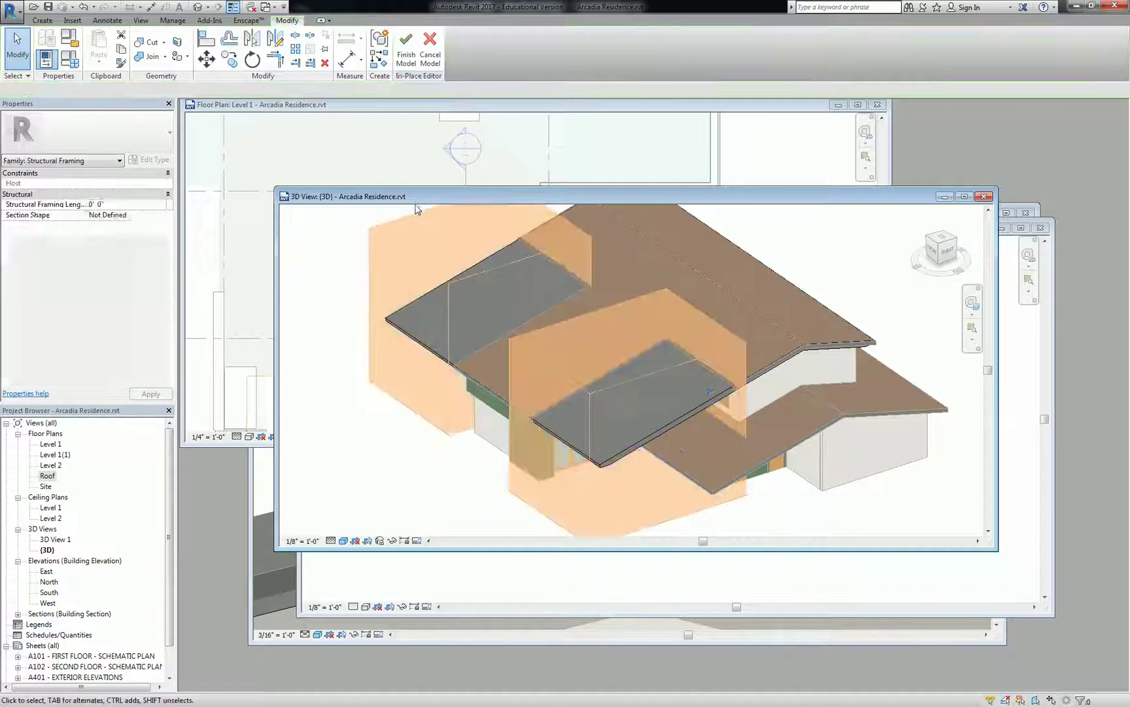
middle_click_drag(399, 287, 254, 119, "shift")
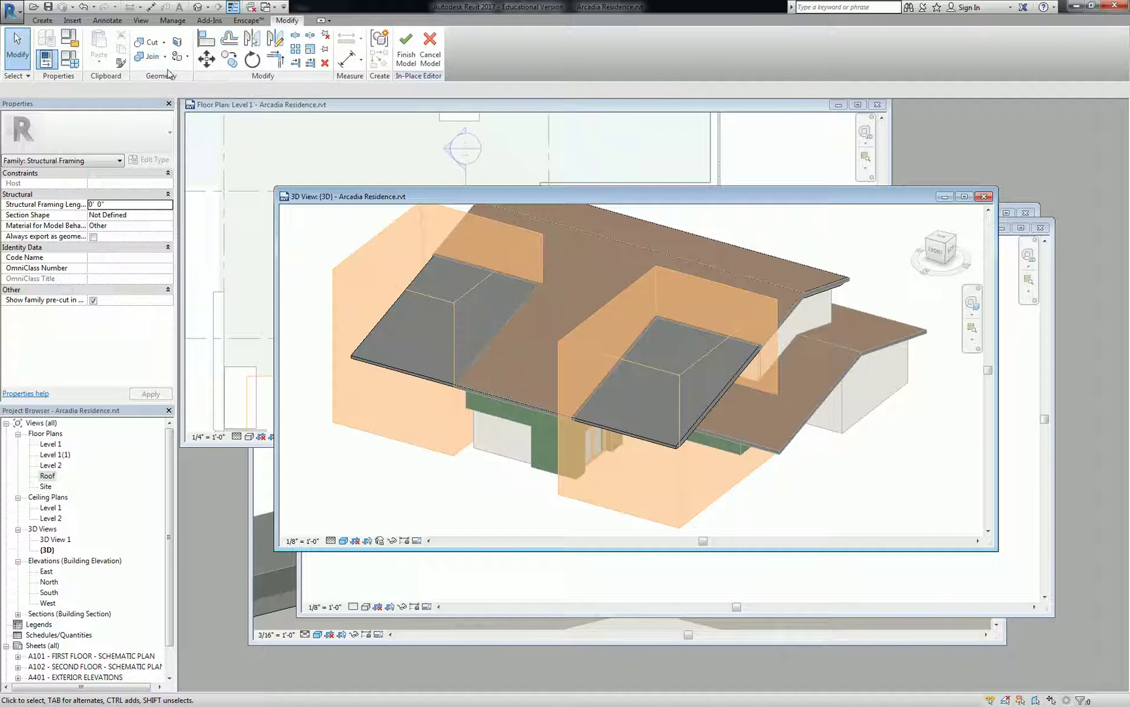
Step: Cut the fascia with both void extrusions using Cut Geometry
left_click(148, 41)
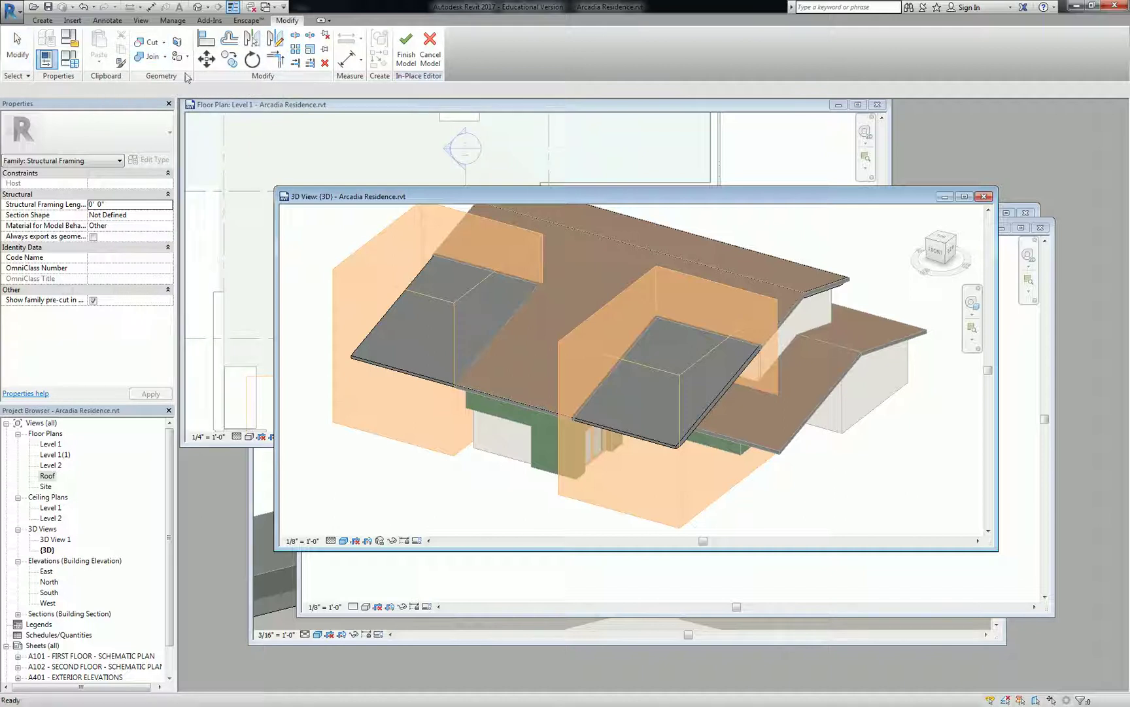
left_click(644, 426)
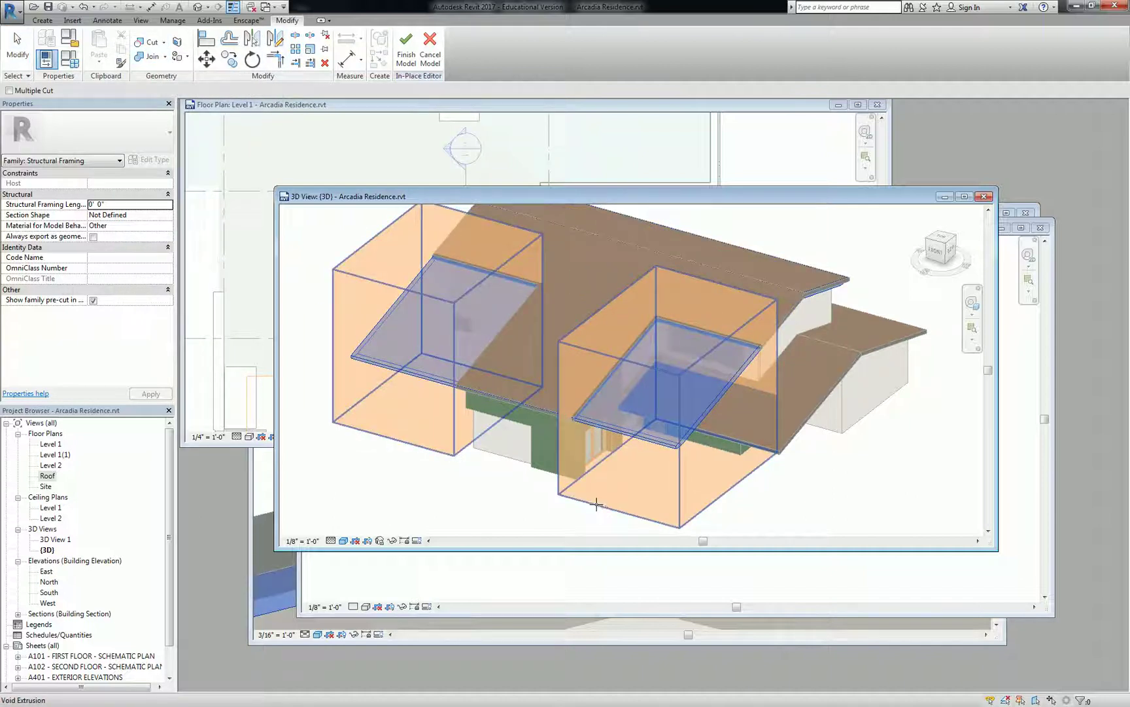
key("Escape")
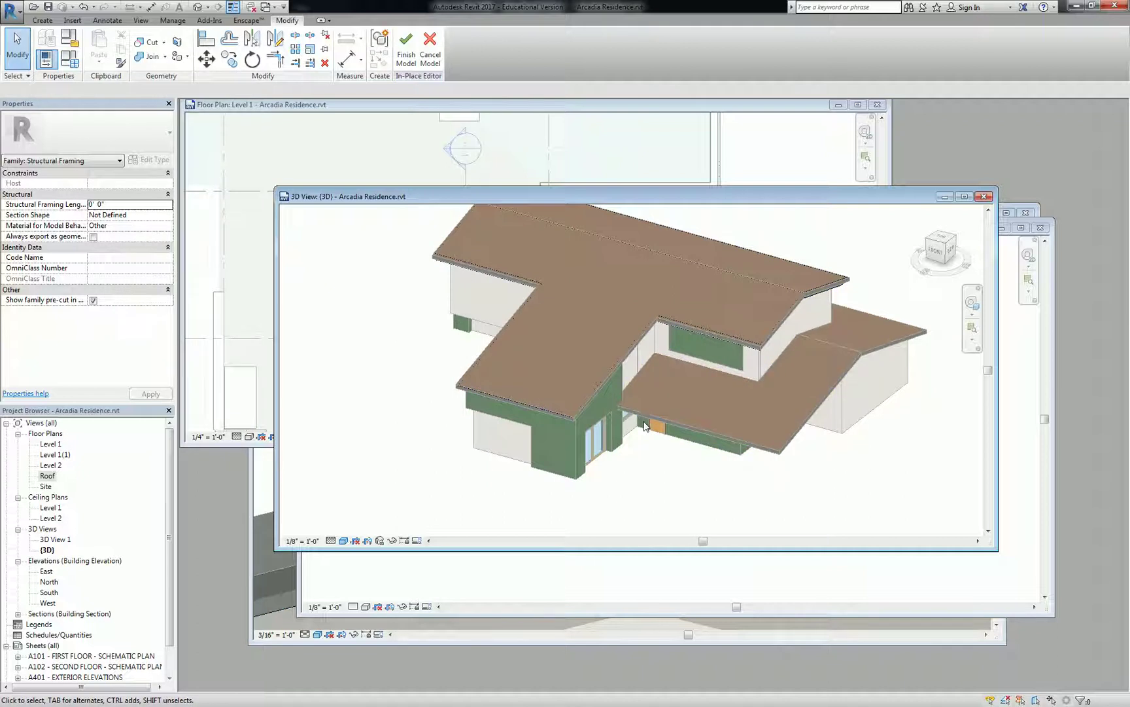
Step: Orbit the 3D view and select the fascia and roof to inspect the trimmed ends
scroll(644, 426, "up", 2)
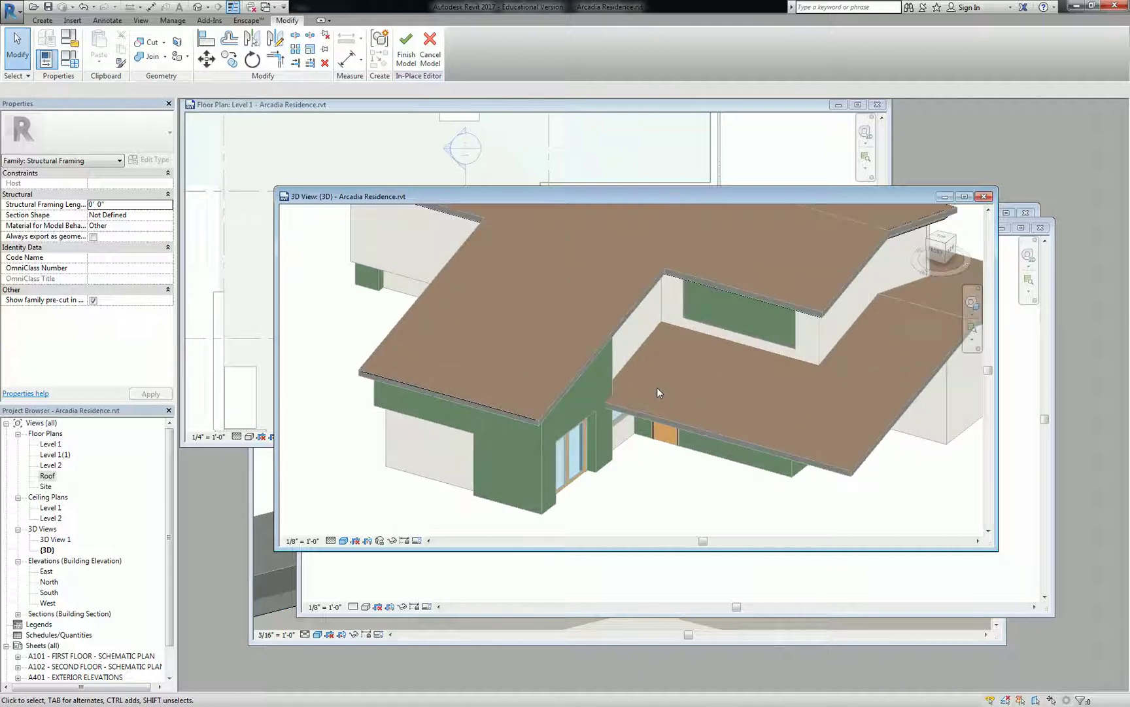
middle_click_drag(648, 352, 661, 441, "shift")
scroll(633, 272, "up", 4)
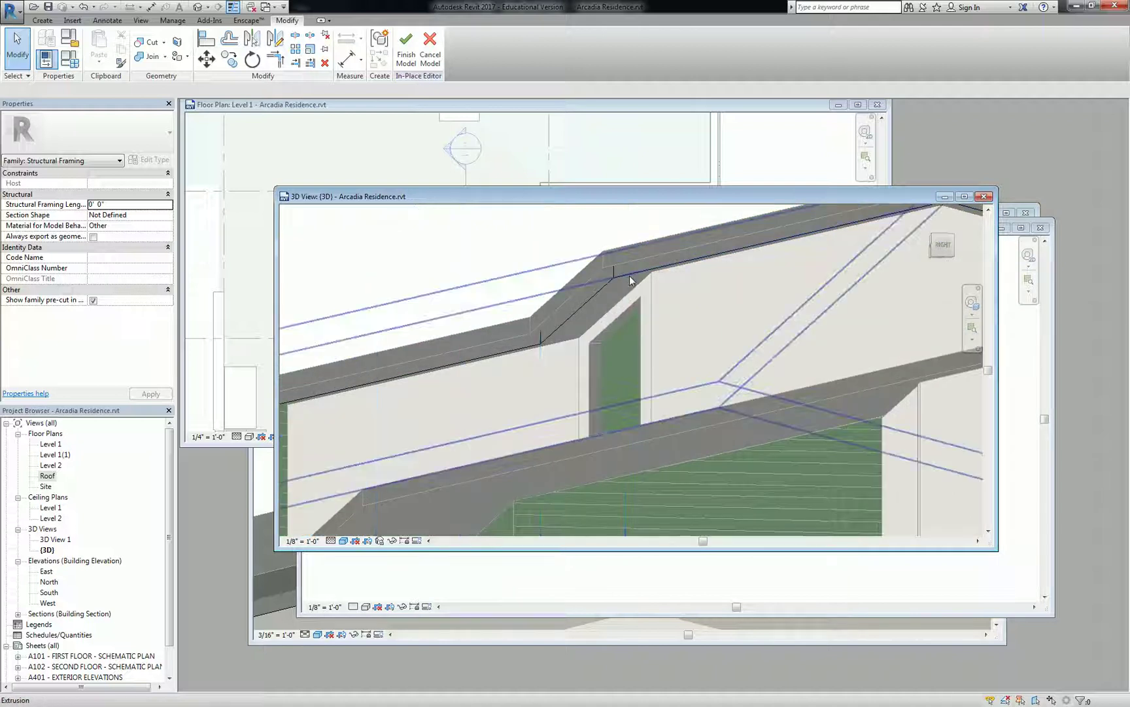
left_click(630, 277)
middle_click_drag(630, 275, 443, 418, "shift")
key("Escape")
scroll(592, 403, "up", 4)
left_click(598, 395)
Step: Close the Roof plan, South elevation, Section 2 and Level 2 view windows
key("Escape")
left_click(353, 579)
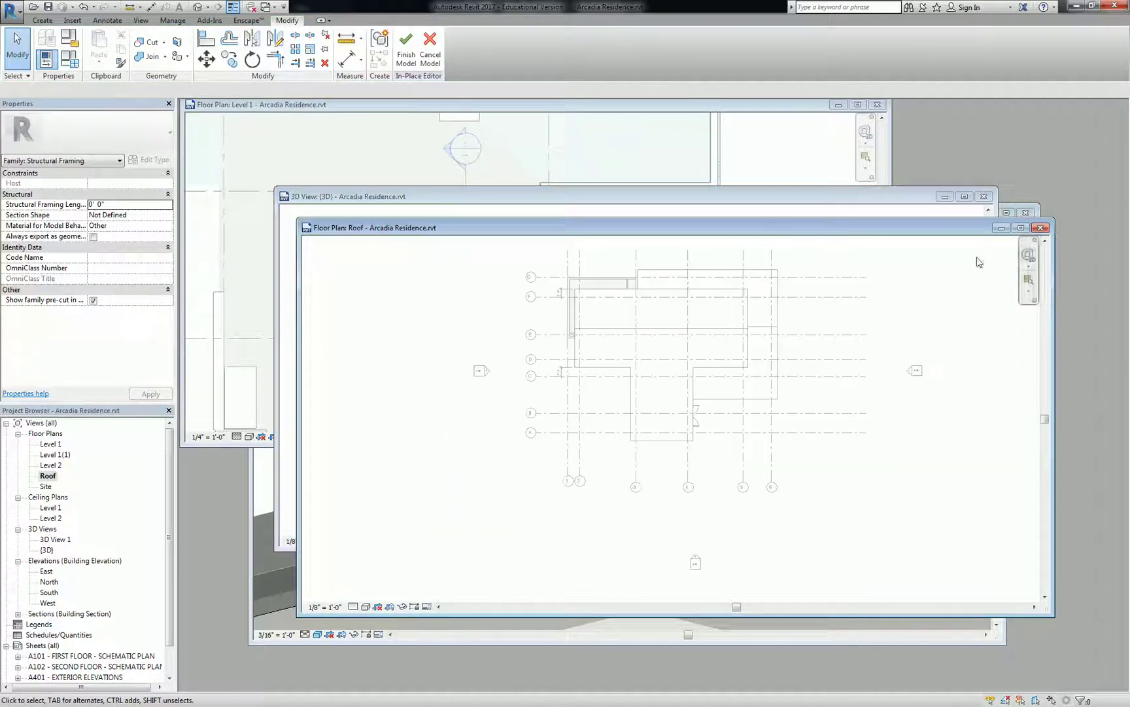
left_click(1039, 228)
left_click(1012, 489)
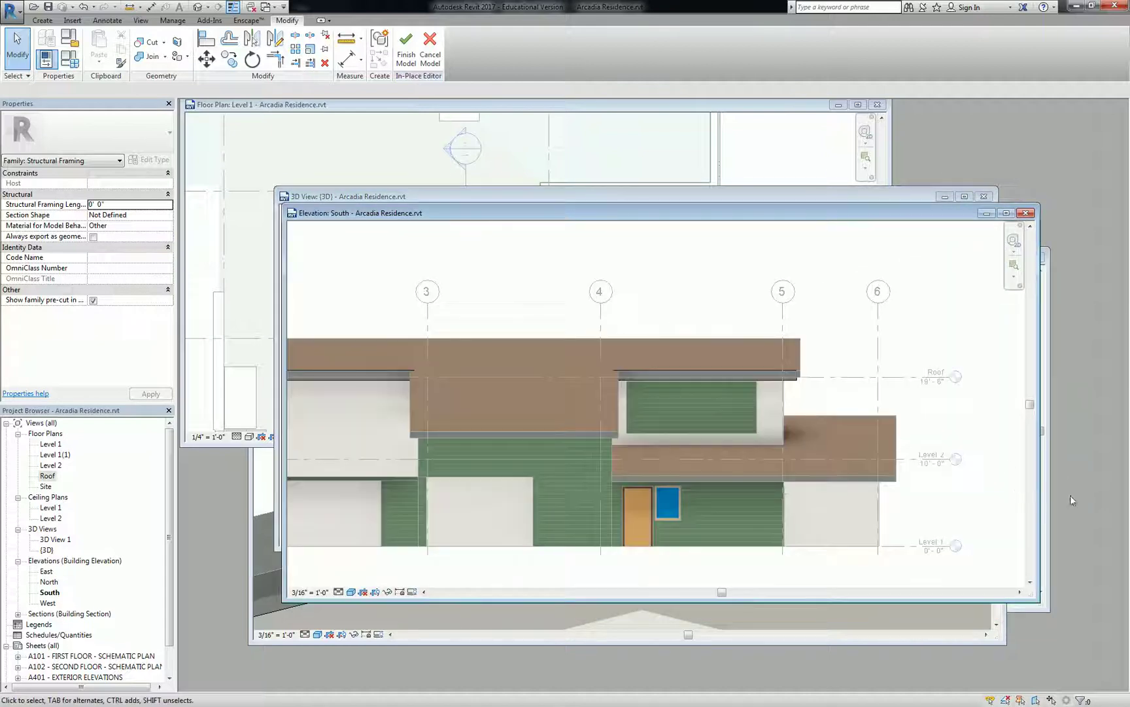
left_click(1026, 212)
left_click(1021, 391)
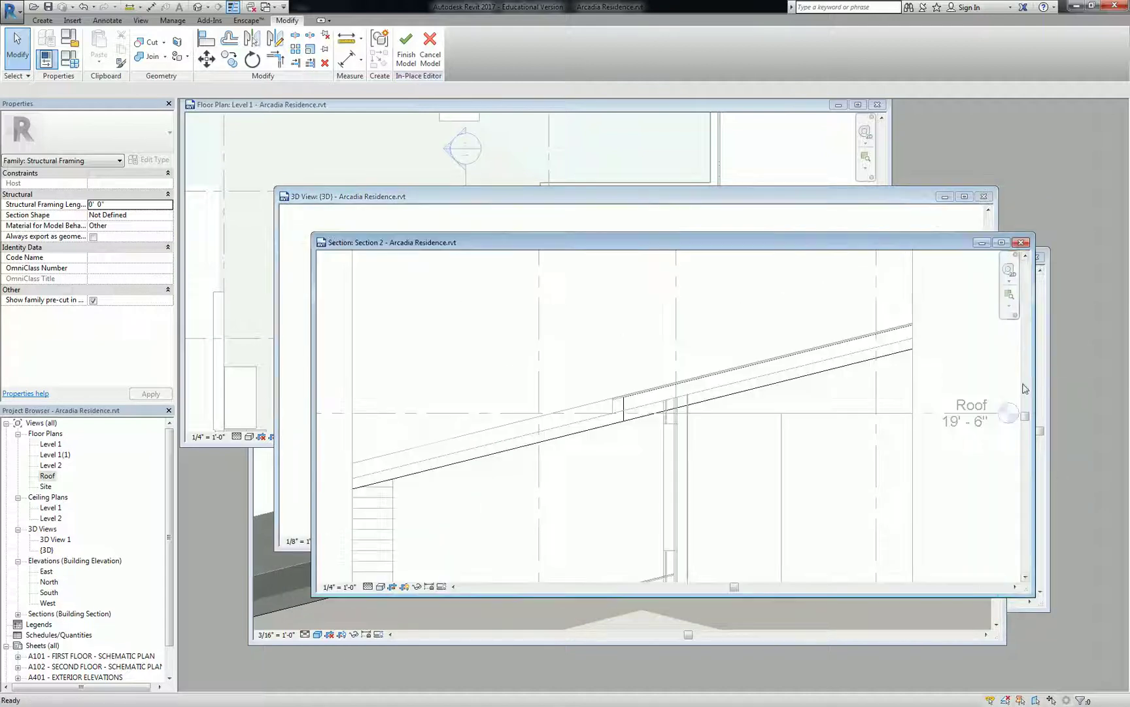
scroll(663, 407, "down", 6)
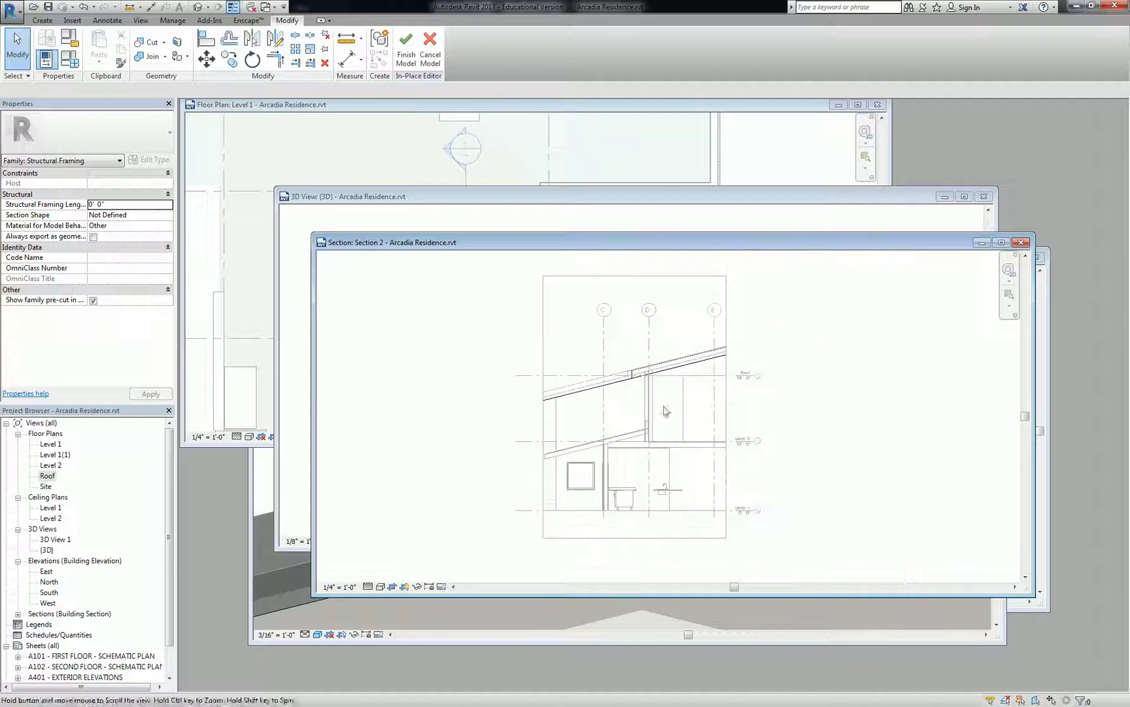
left_click(1021, 242)
left_click(1018, 403)
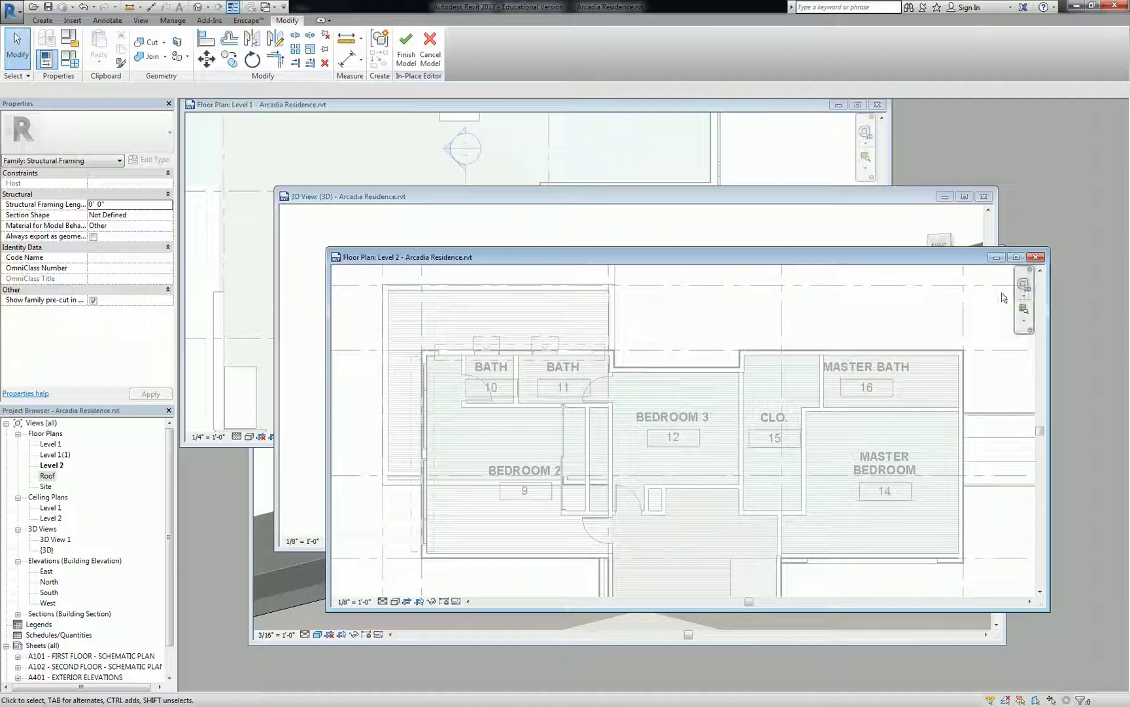
left_click(1036, 256)
Step: Move the 3D window aside and open the East elevation from the Project Browser
left_click_drag(772, 197, 901, 150)
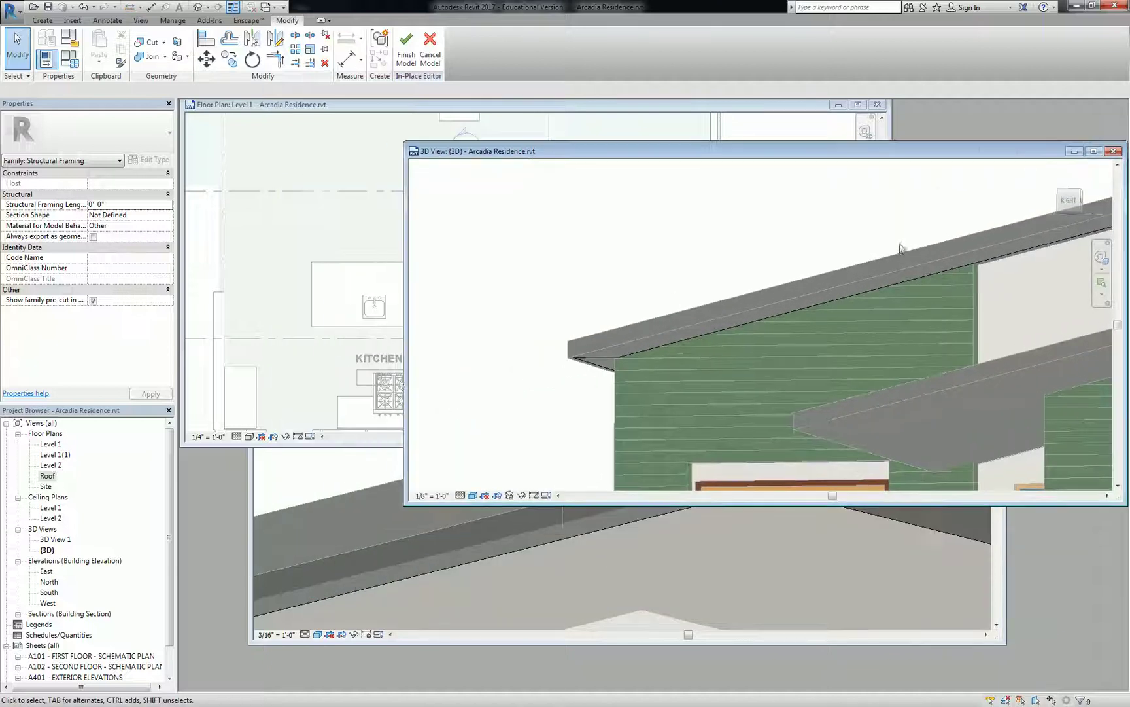
double_click(46, 571)
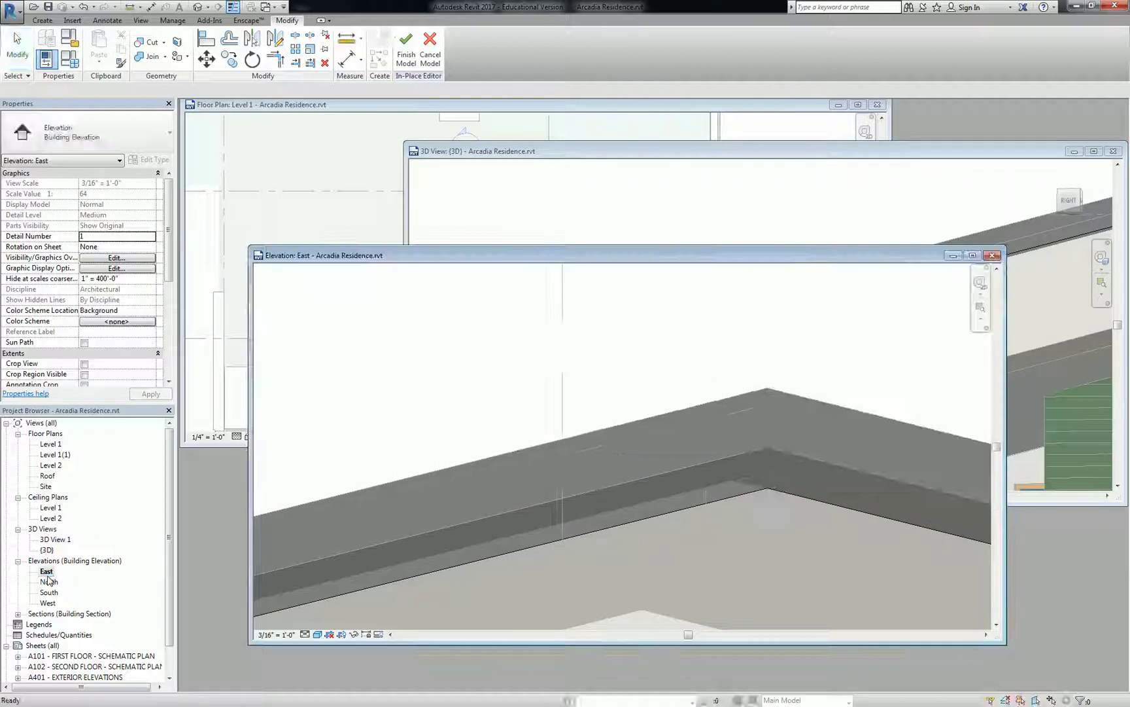
scroll(709, 412, "down", 2)
scroll(600, 389, "up", 4)
scroll(599, 390, "down", 3)
scroll(472, 454, "up", 3)
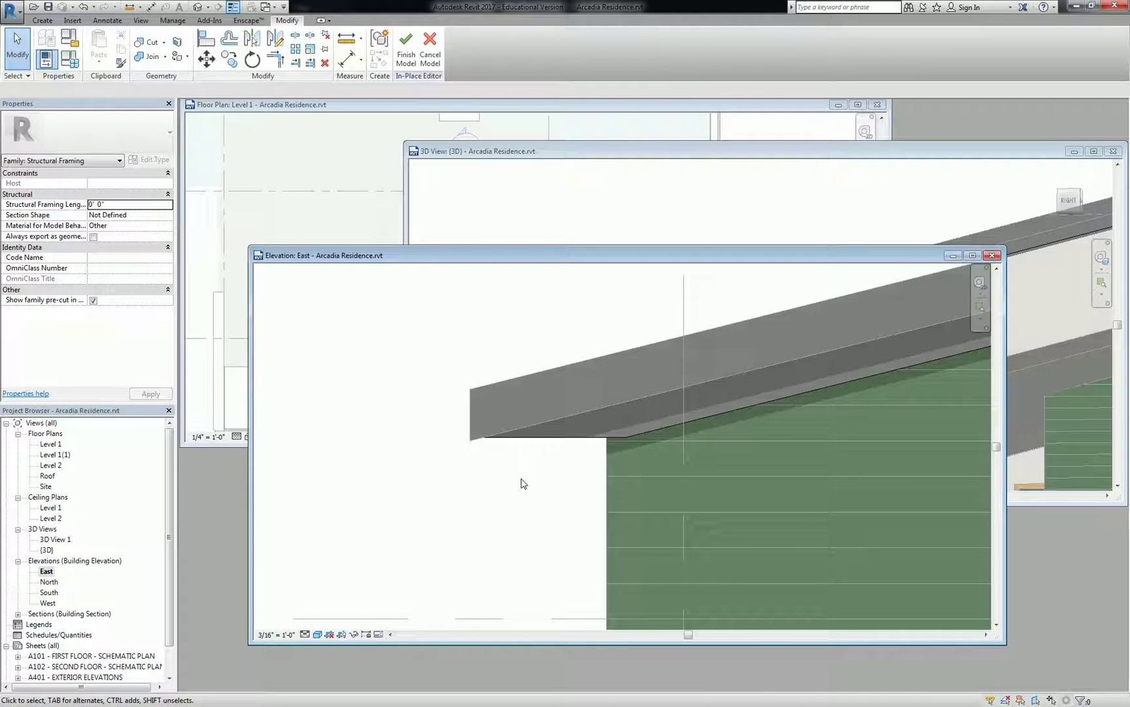
scroll(564, 382, "down", 5)
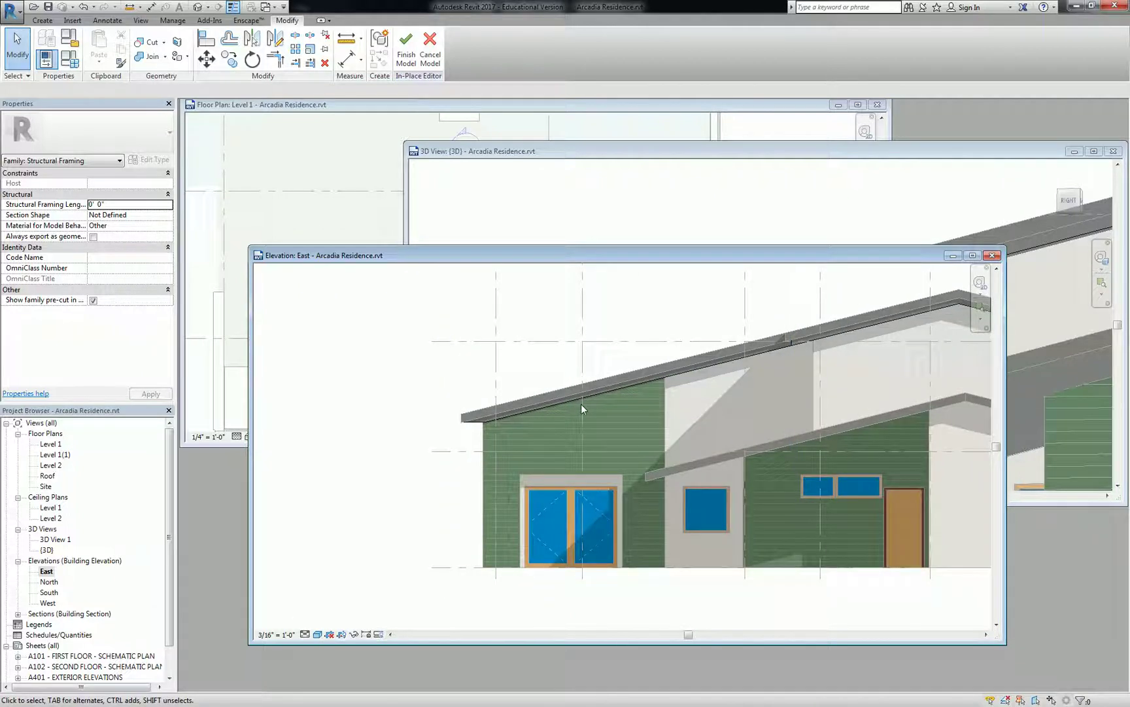
Step: Pan the East elevation, then return to 3D and orbit to see the whole roof
middle_click_drag(657, 416, 496, 416)
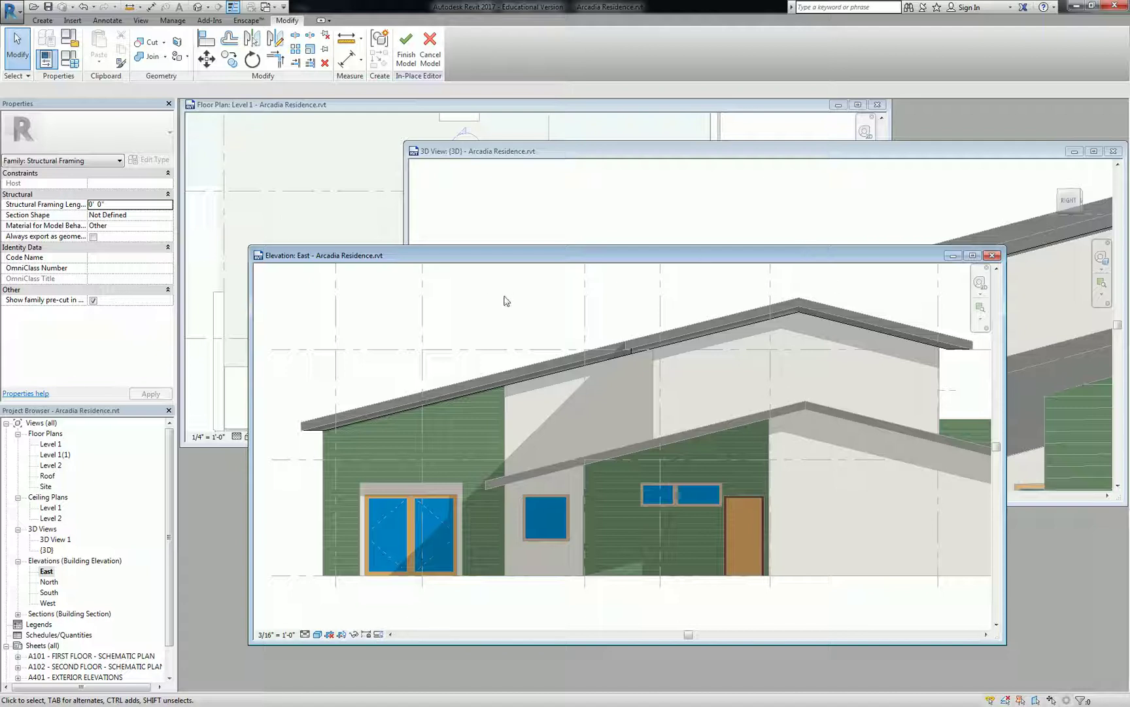
left_click(726, 197)
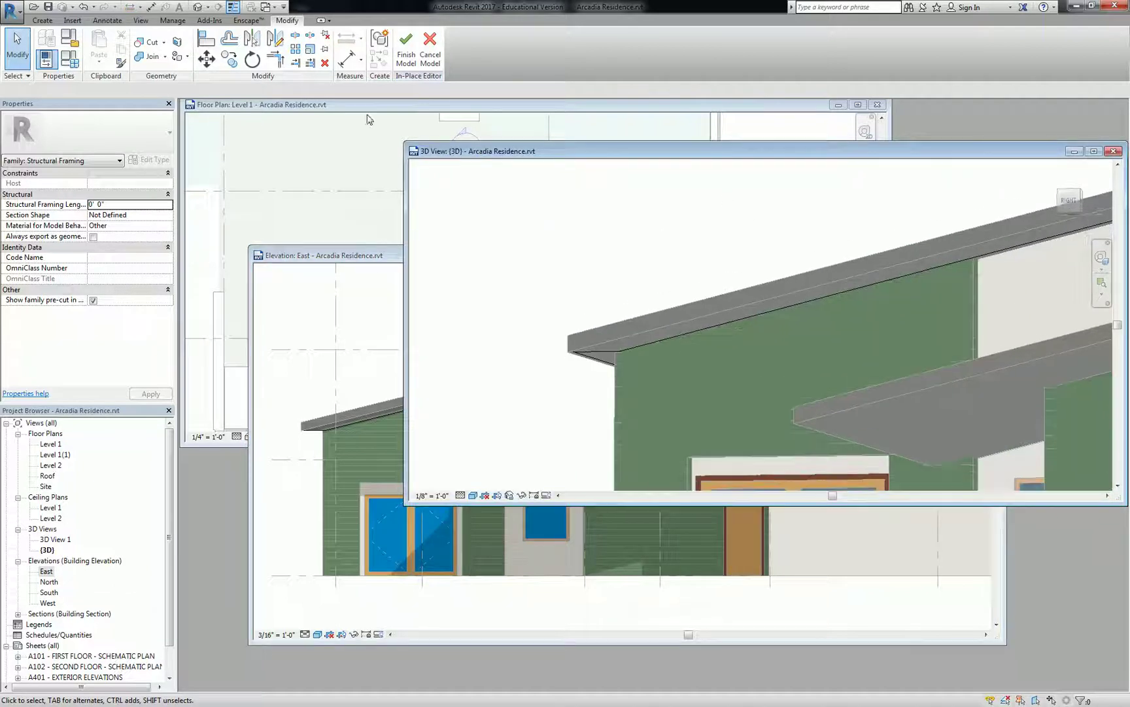
scroll(571, 307, "down", 5)
middle_click_drag(654, 294, 811, 370, "shift")
Step: Finish the Roof Joists in-place model and switch to the Structure tab
left_click(42, 20)
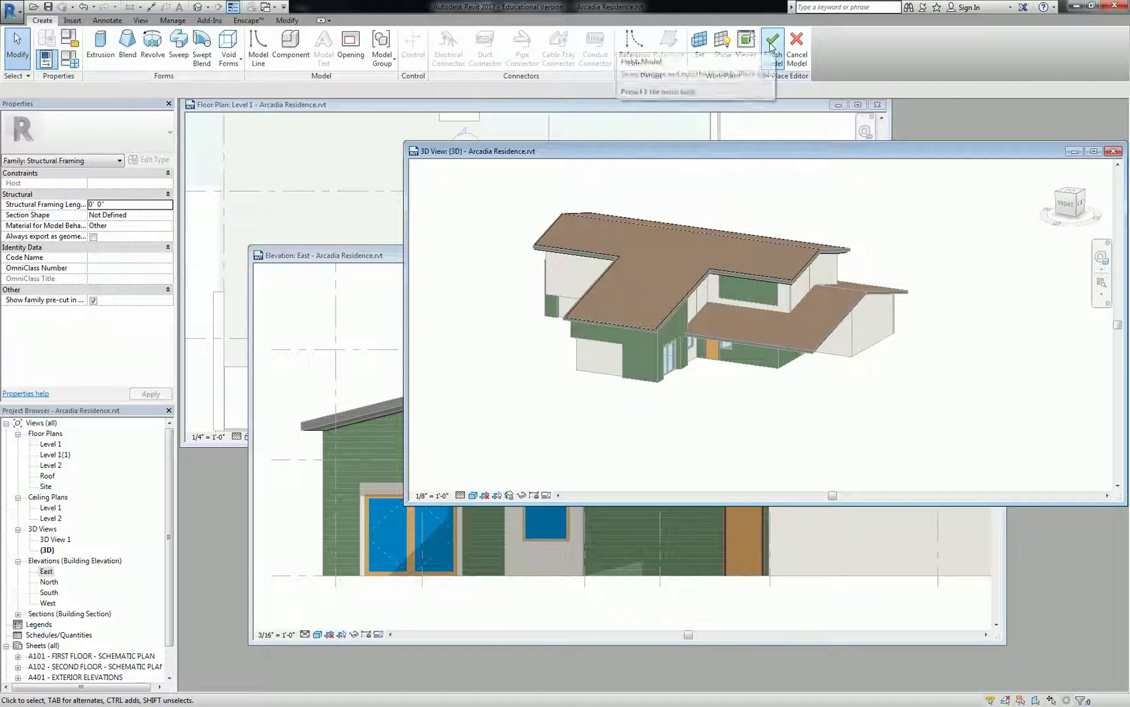
left_click(772, 45)
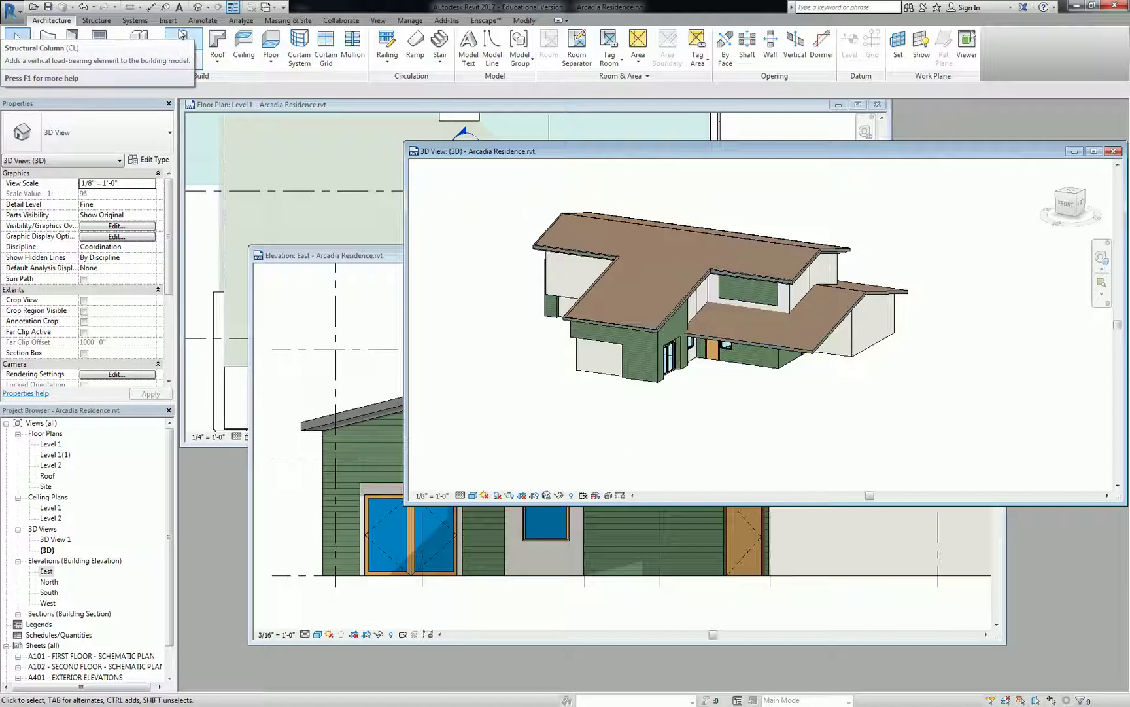
left_click(97, 21)
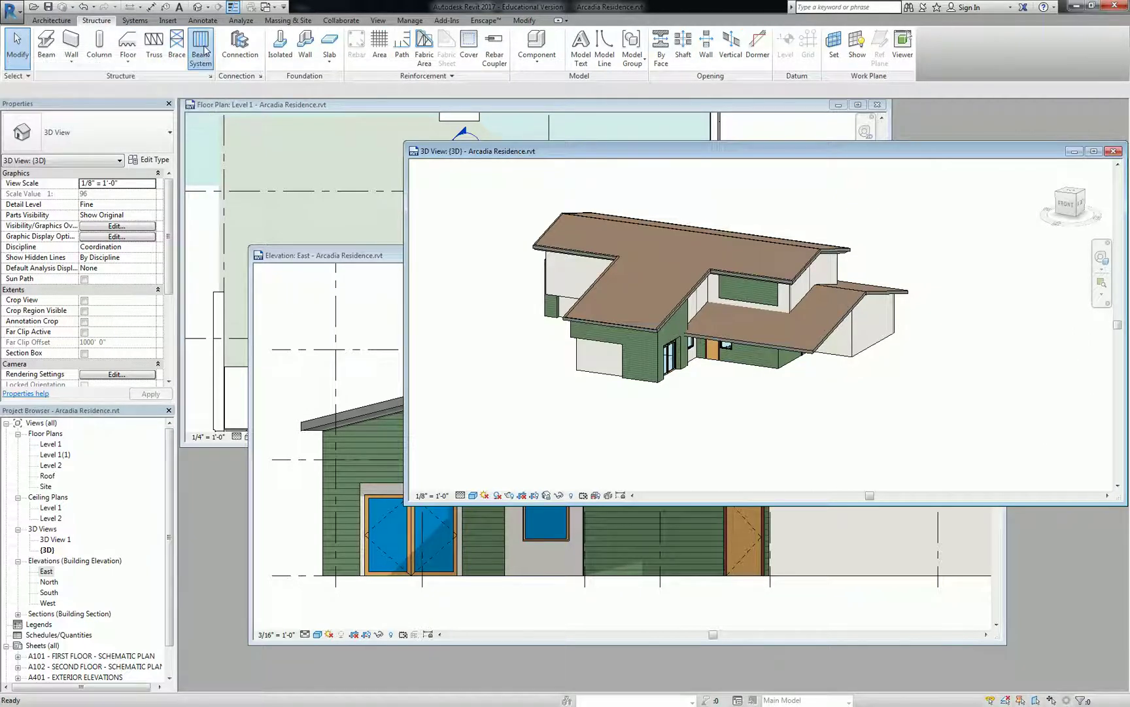
left_click(523, 331)
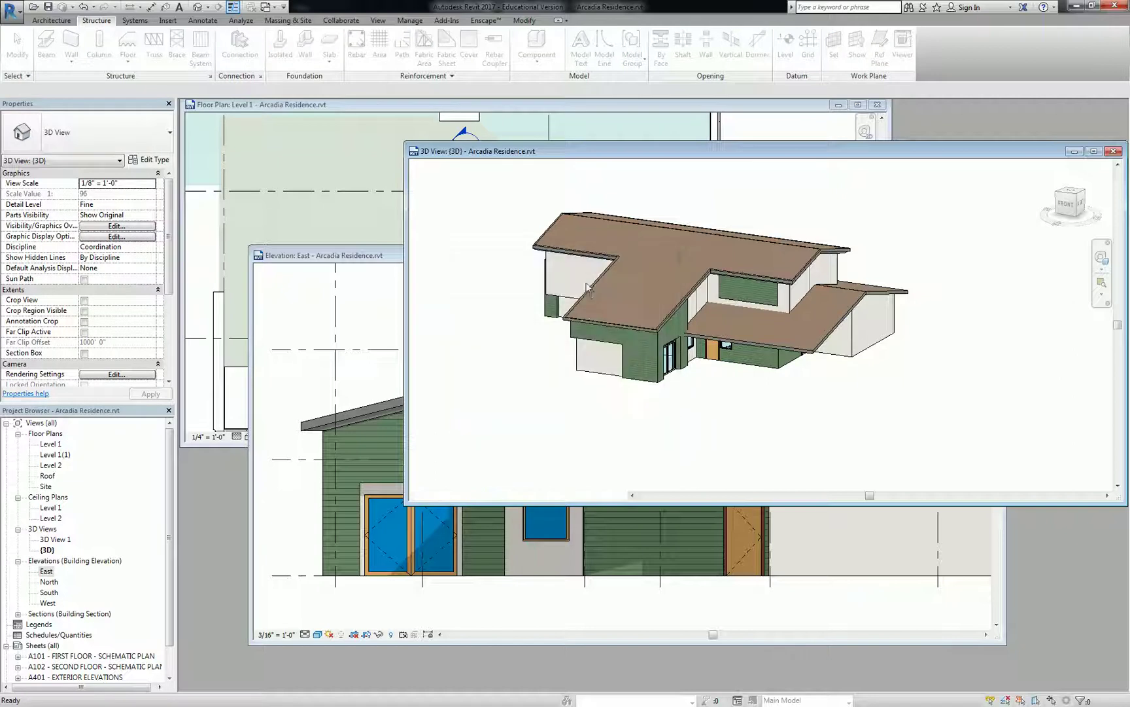
key("b")
key("s")
scroll(618, 278, "up", 5)
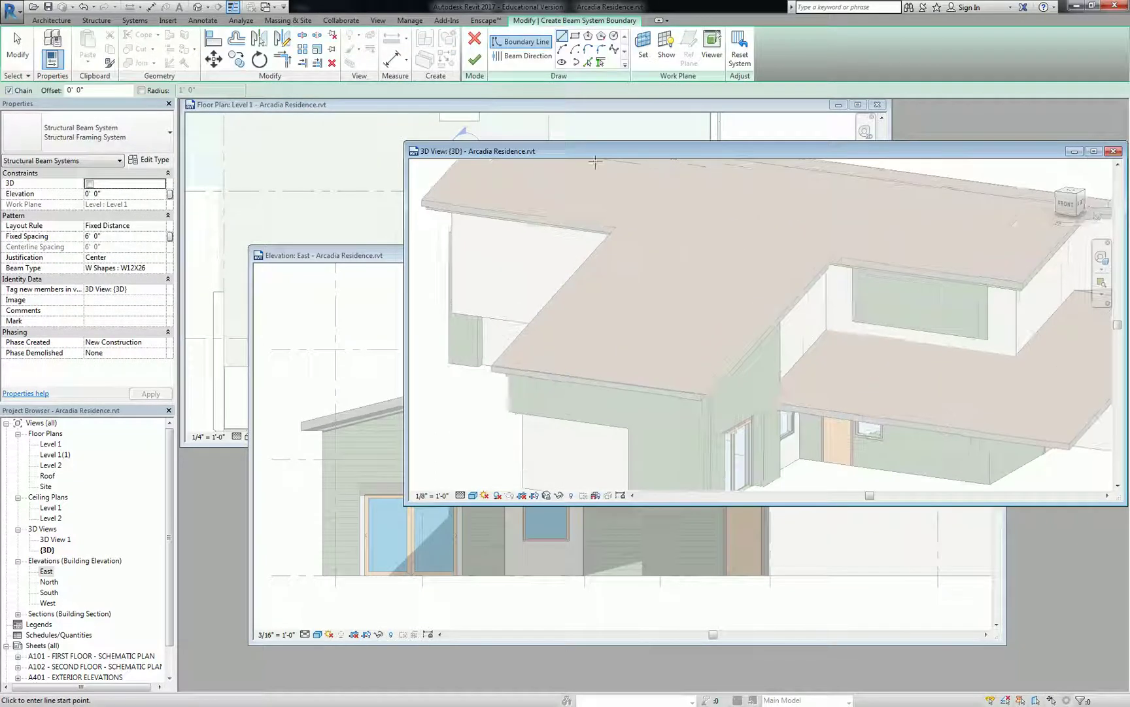
left_click(574, 36)
scroll(550, 282, "down", 4)
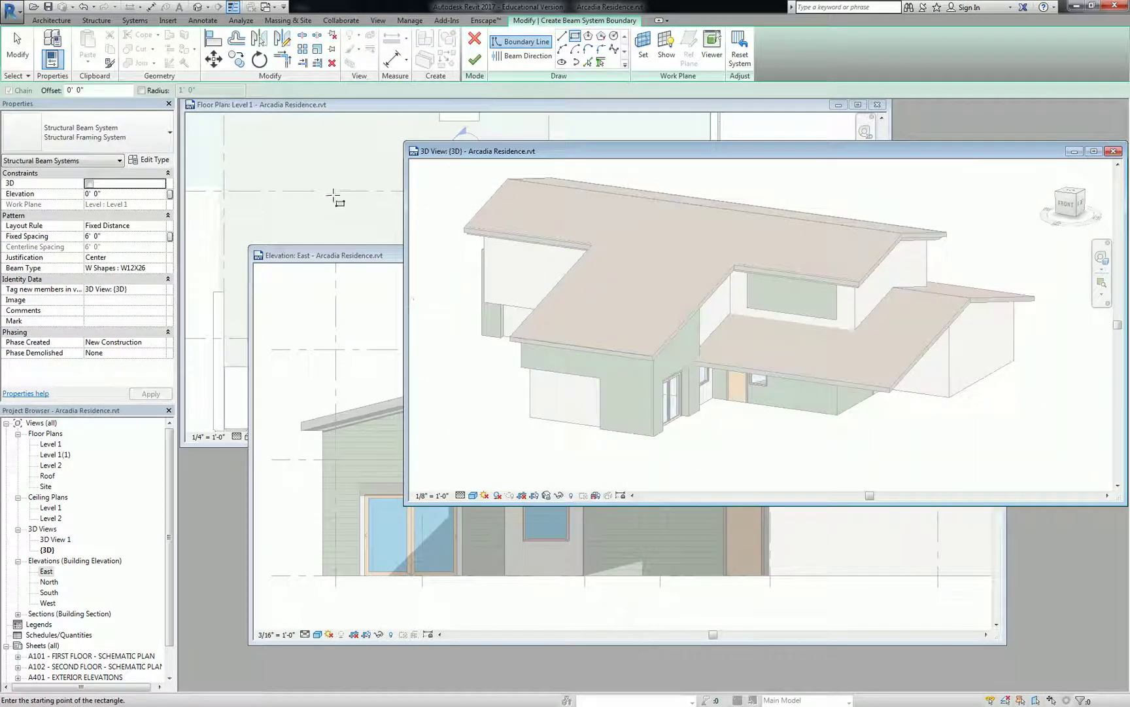
left_click(396, 232)
scroll(408, 265, "down", 5)
left_click(569, 319)
left_click(709, 197)
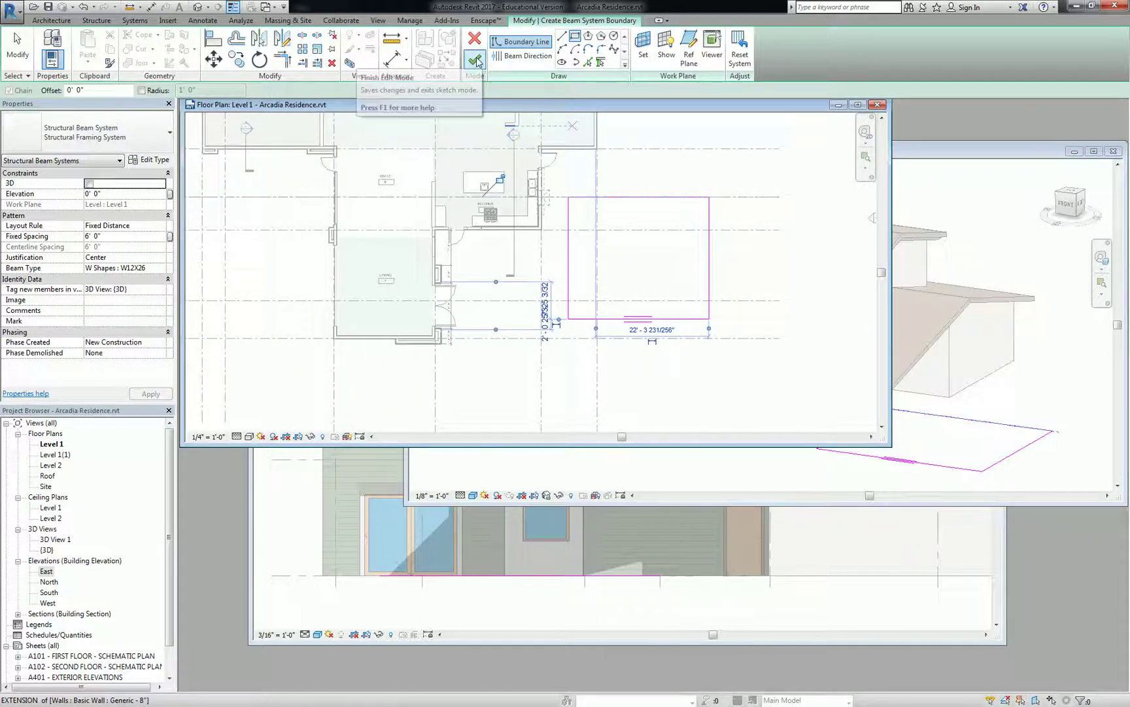
key("Return")
left_click(683, 474)
scroll(775, 365, "up", 4)
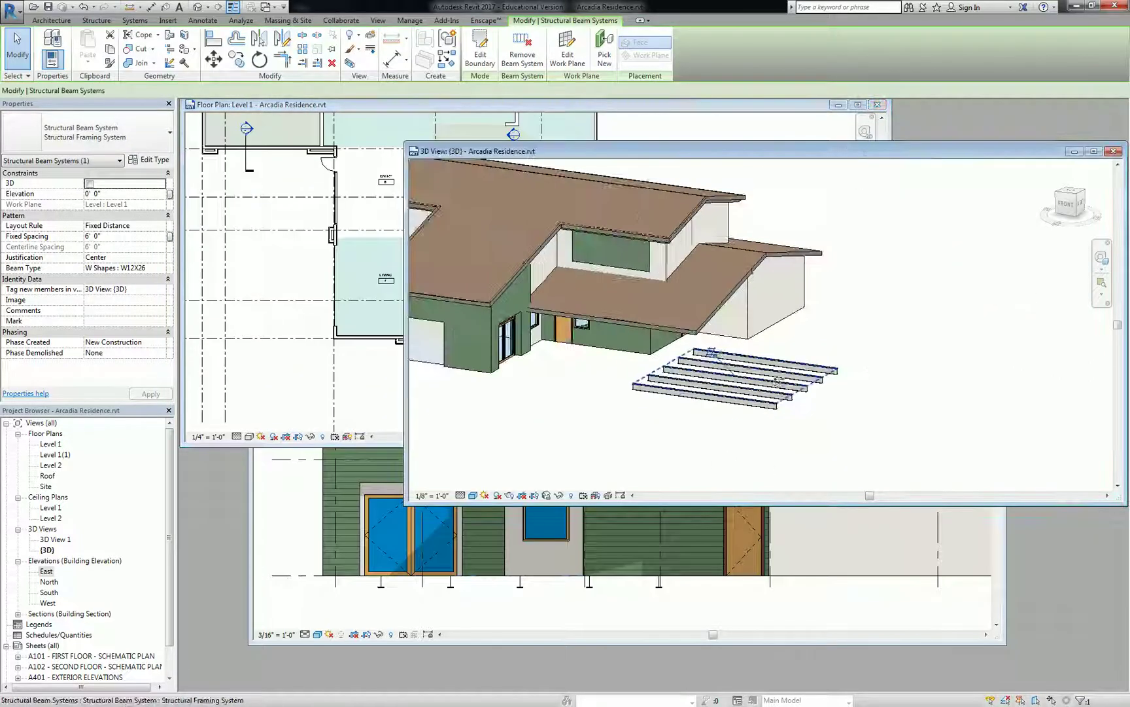
scroll(774, 365, "up", 6)
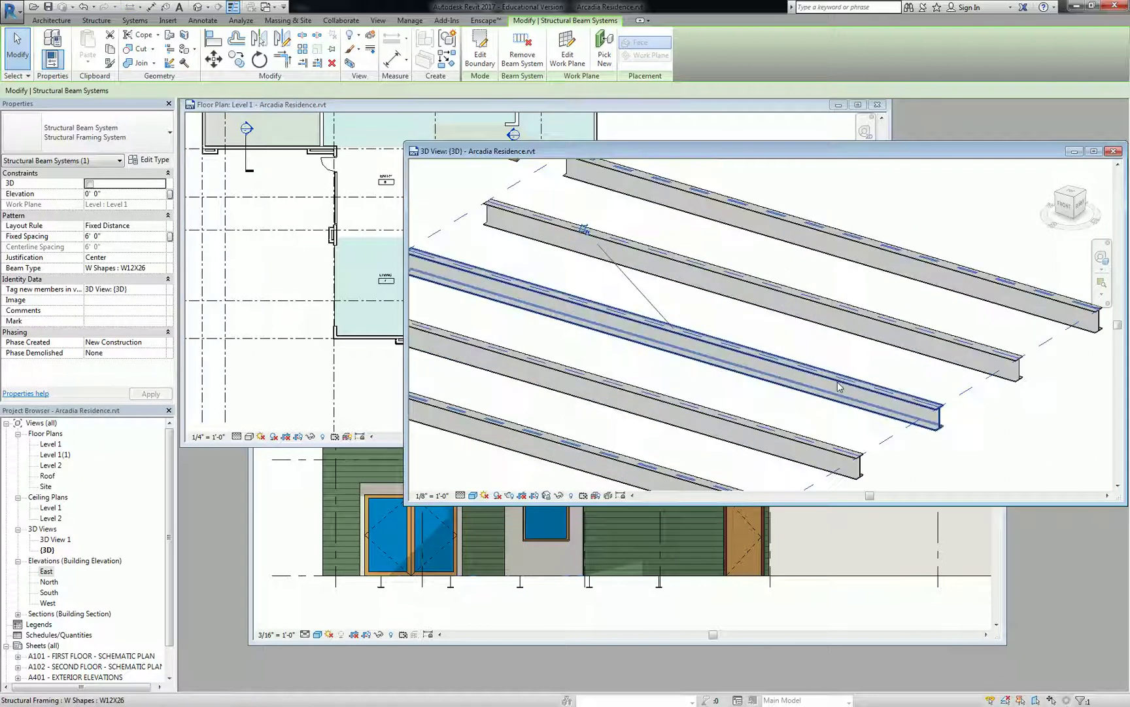
scroll(838, 383, "down", 7)
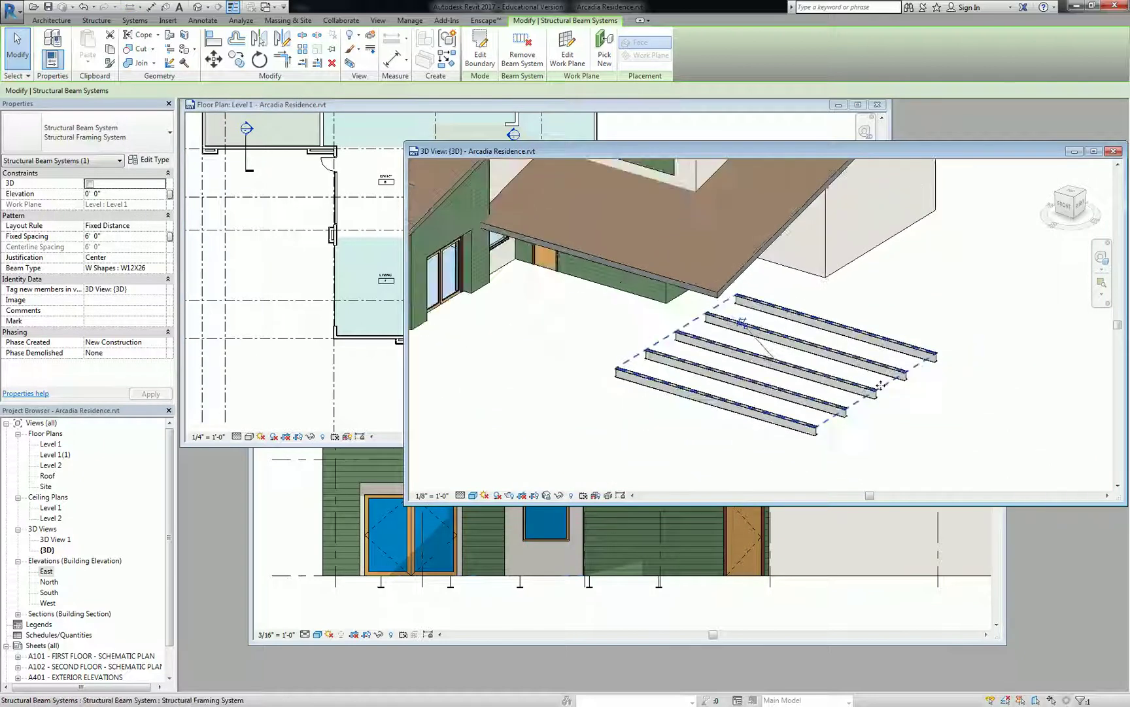
key("Delete")
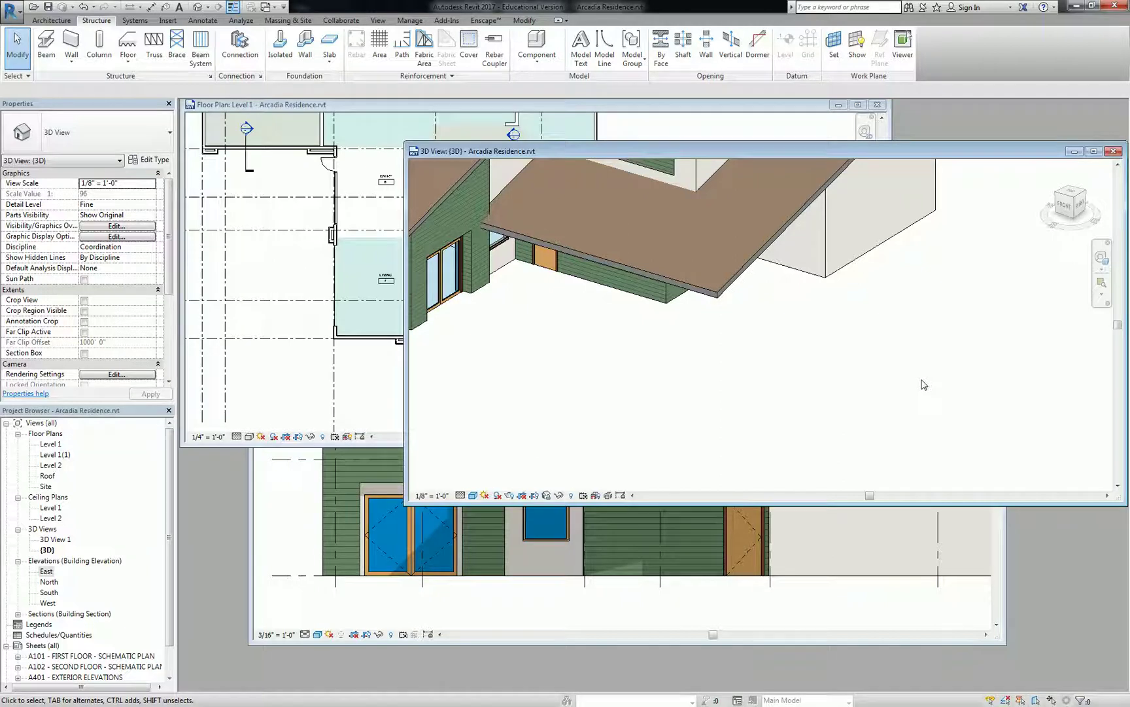
scroll(830, 345, "down", 6)
scroll(829, 191, "up", 6)
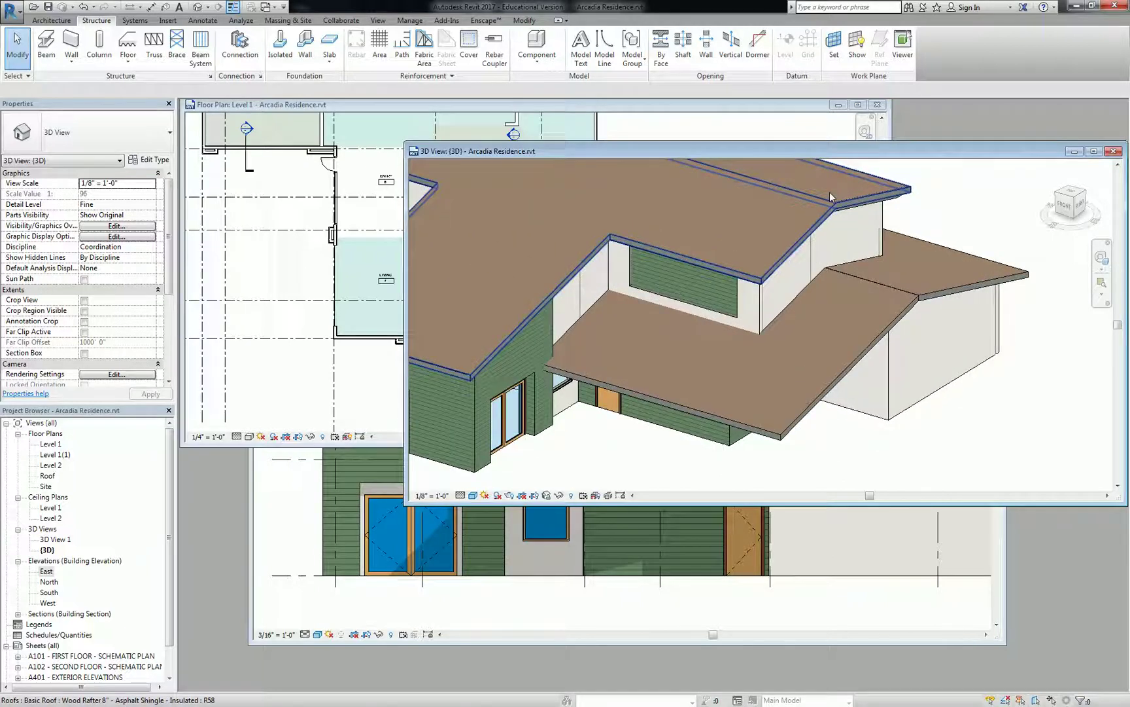